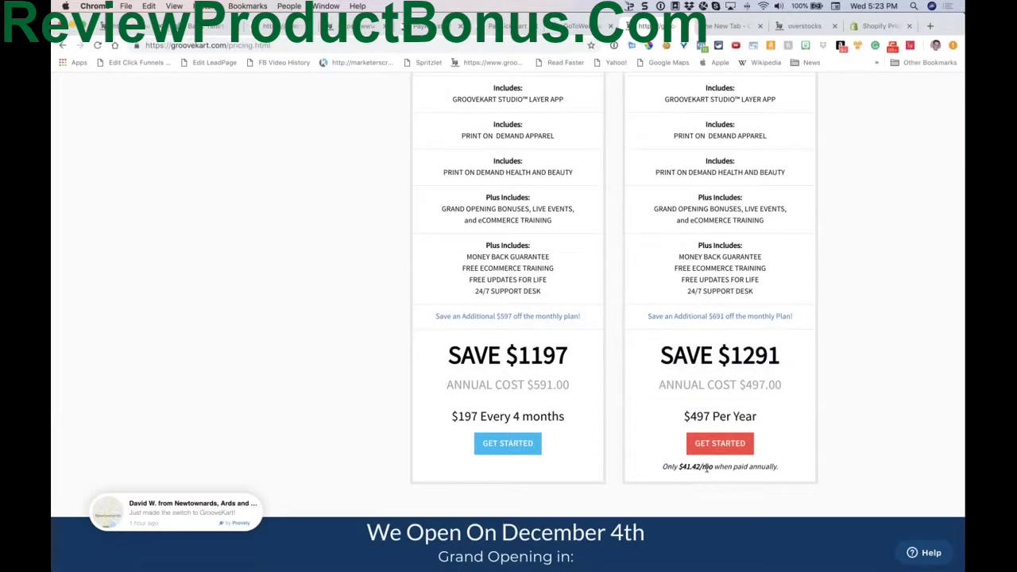
Step: Highlight the paid-annually price note under the $497 Per Year plan, and return to the overstocks store's app list
left_click_drag(663, 467, 791, 475)
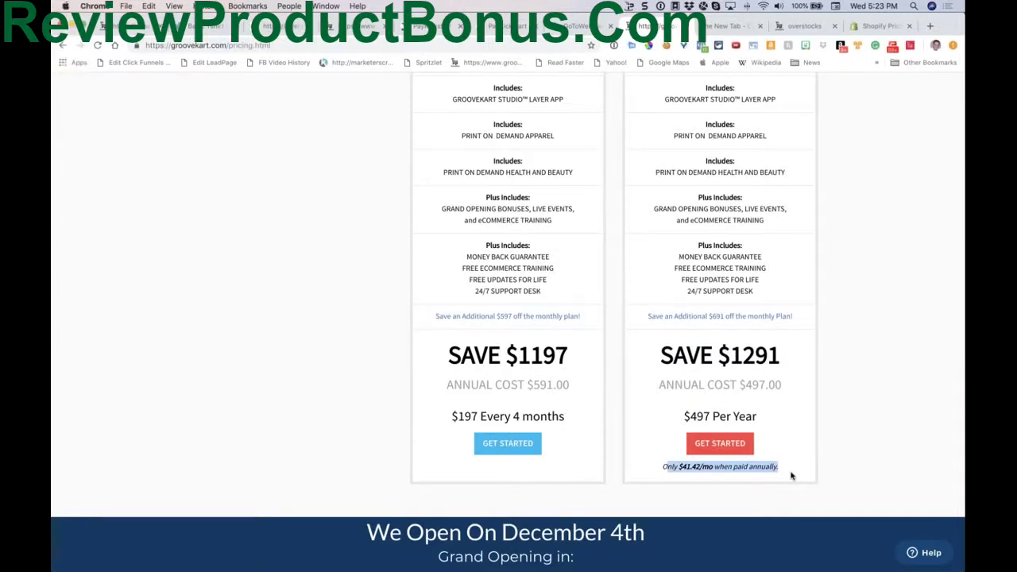
scroll(792, 476, "up", 3)
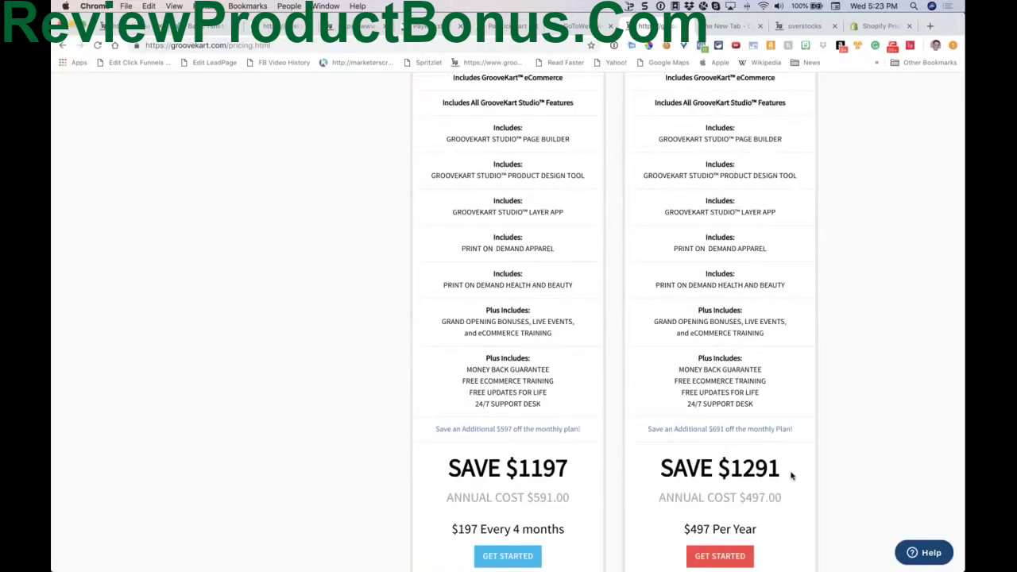
scroll(792, 475, "up", 10)
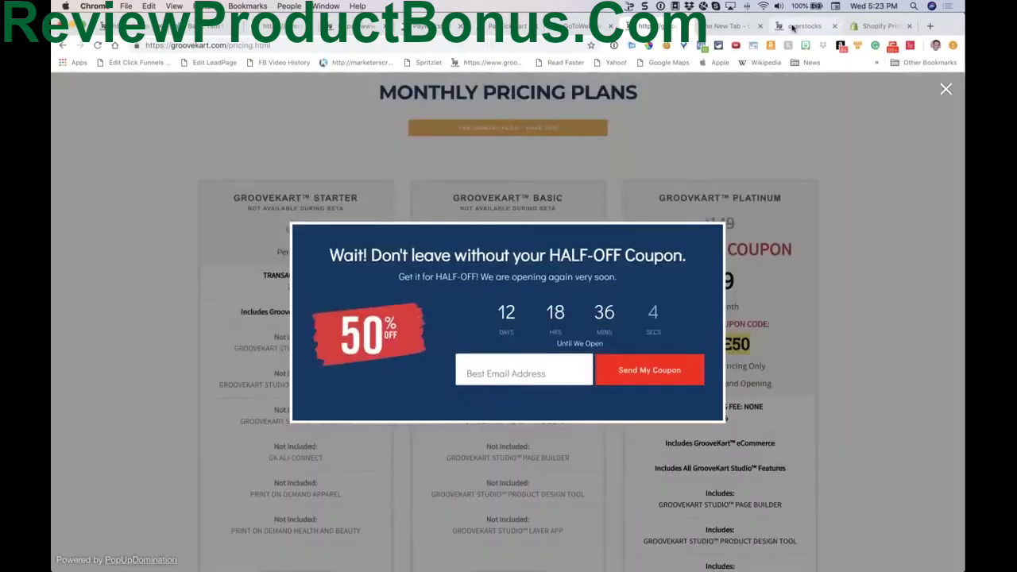
left_click(797, 26)
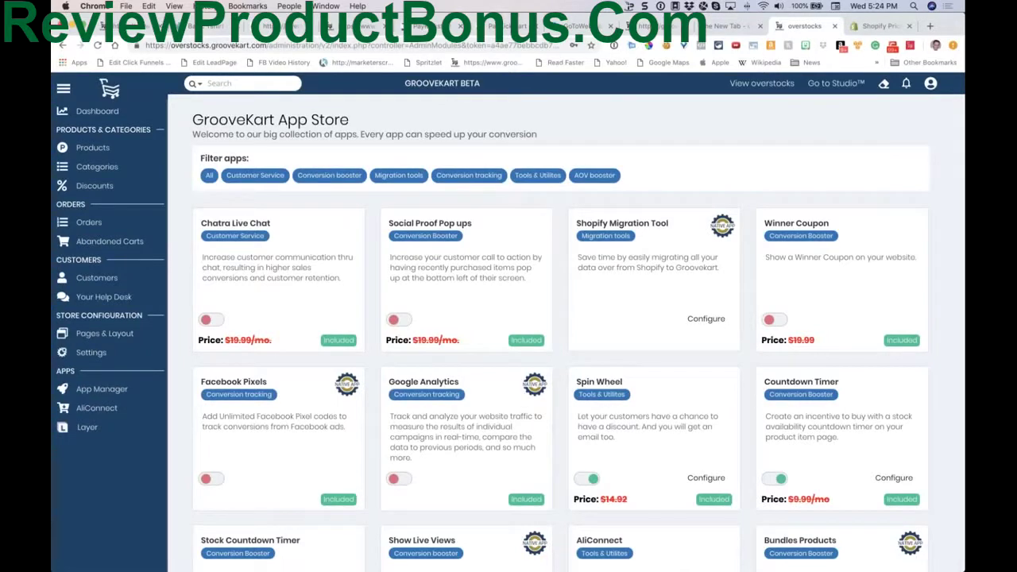
Step: Open groovekart.com in a new tab, look over its home page down to the payment options, and close it
left_click(930, 27)
type("gro")
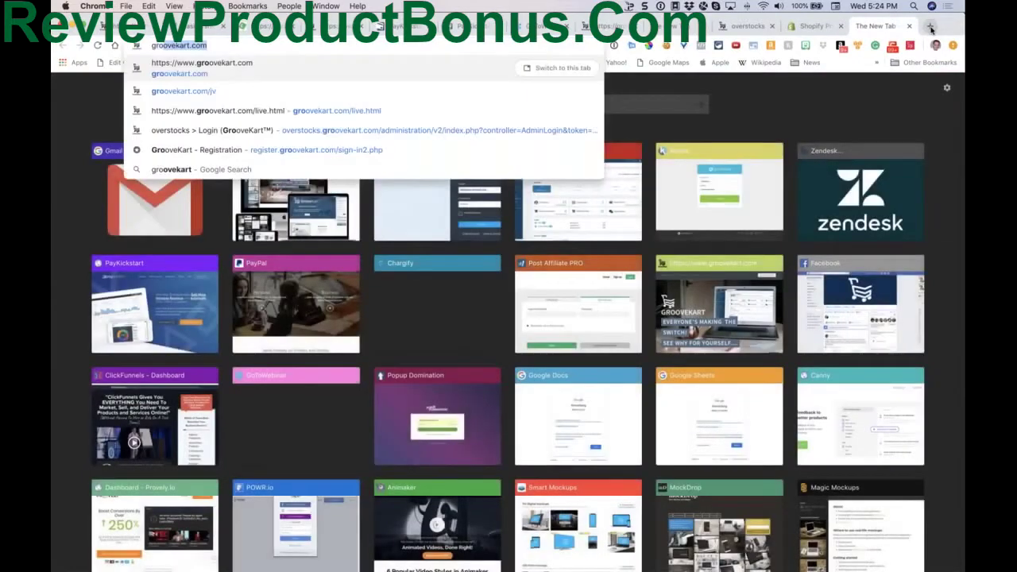
key("Return")
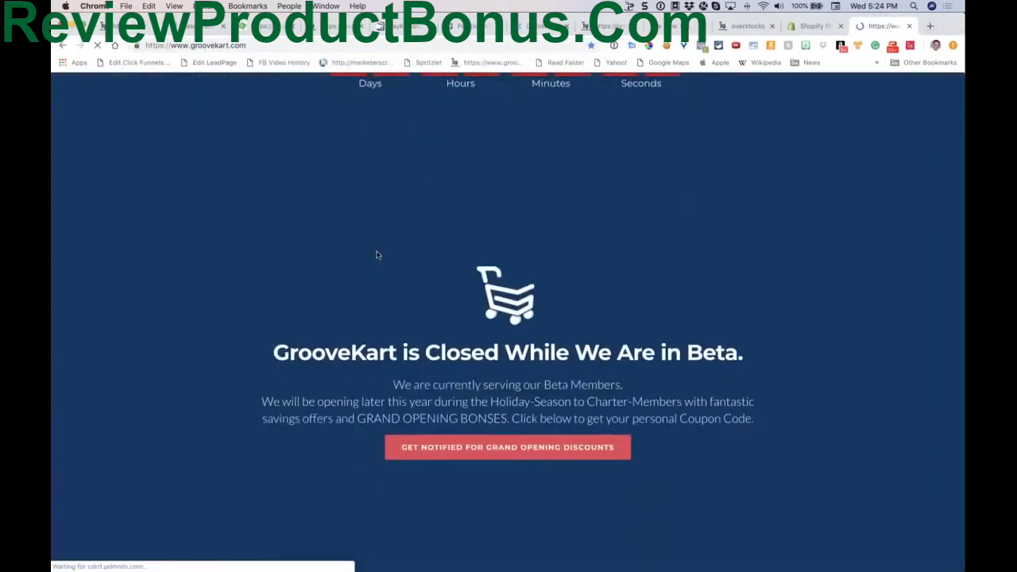
scroll(377, 256, "down", 3)
scroll(508, 322, "down", 15)
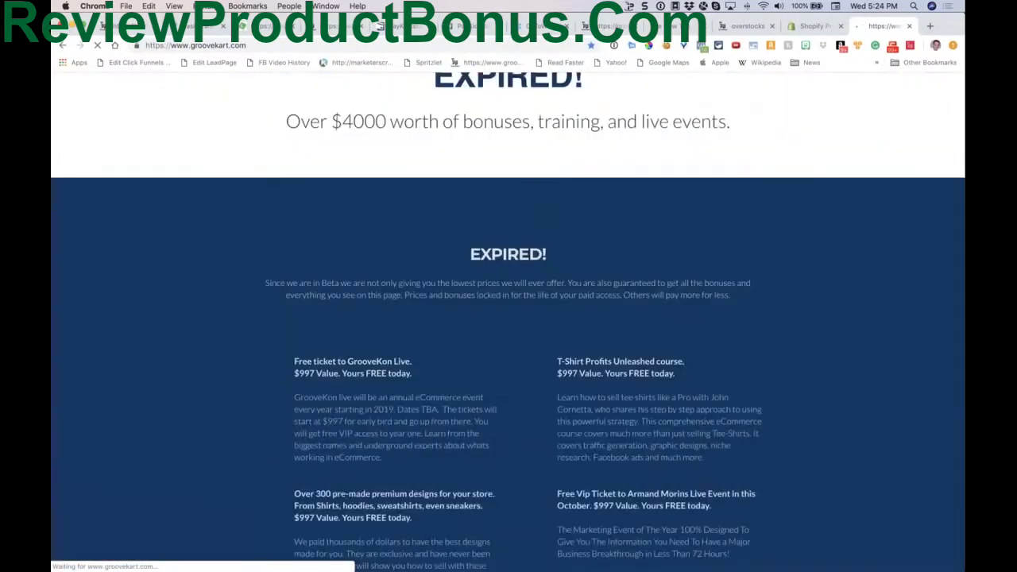
scroll(509, 322, "down", 10)
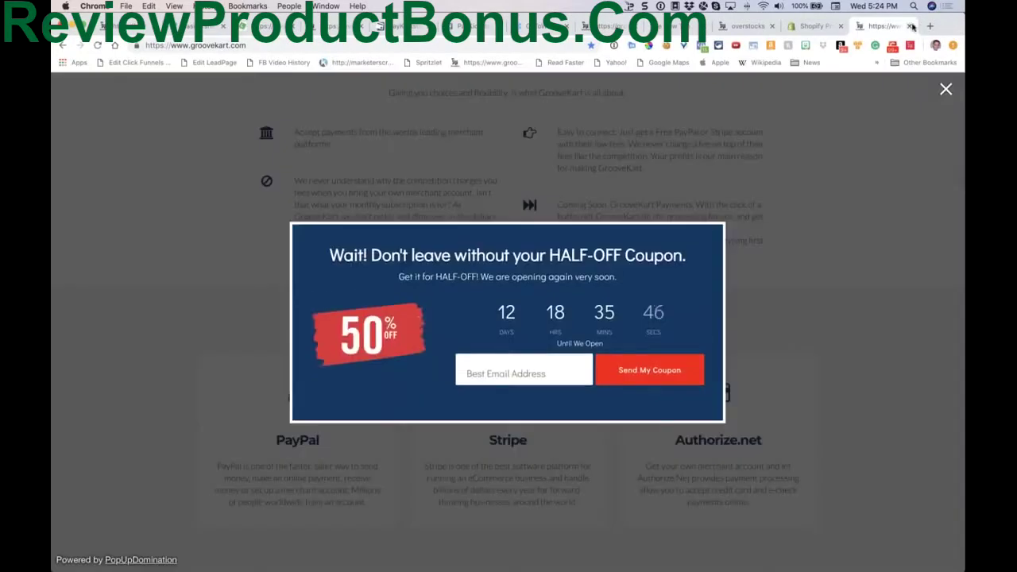
left_click(881, 28)
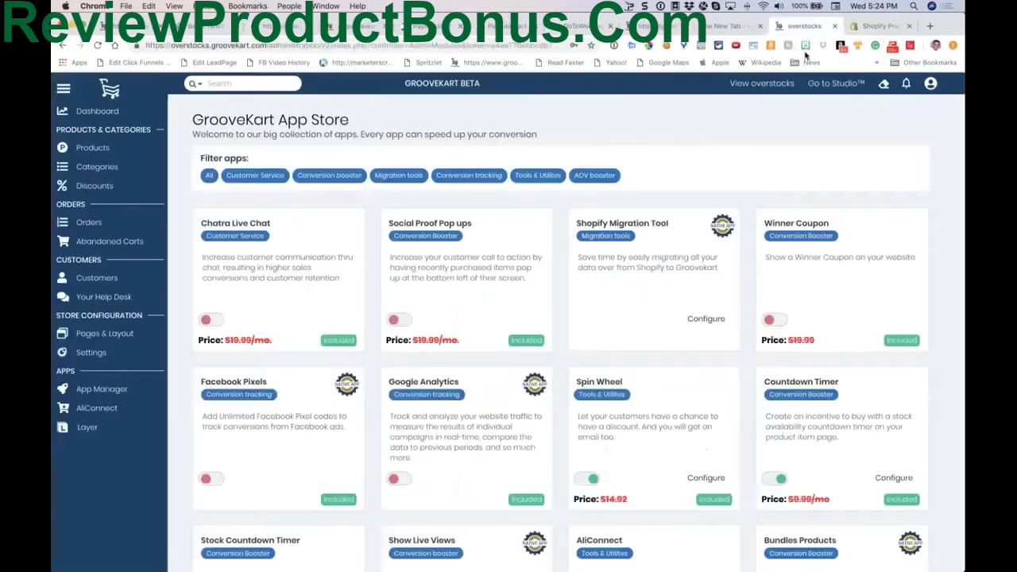
Step: Go to GrooveKart Studio and create a new site from an empty canvas in the builder
left_click(807, 29)
left_click(823, 89)
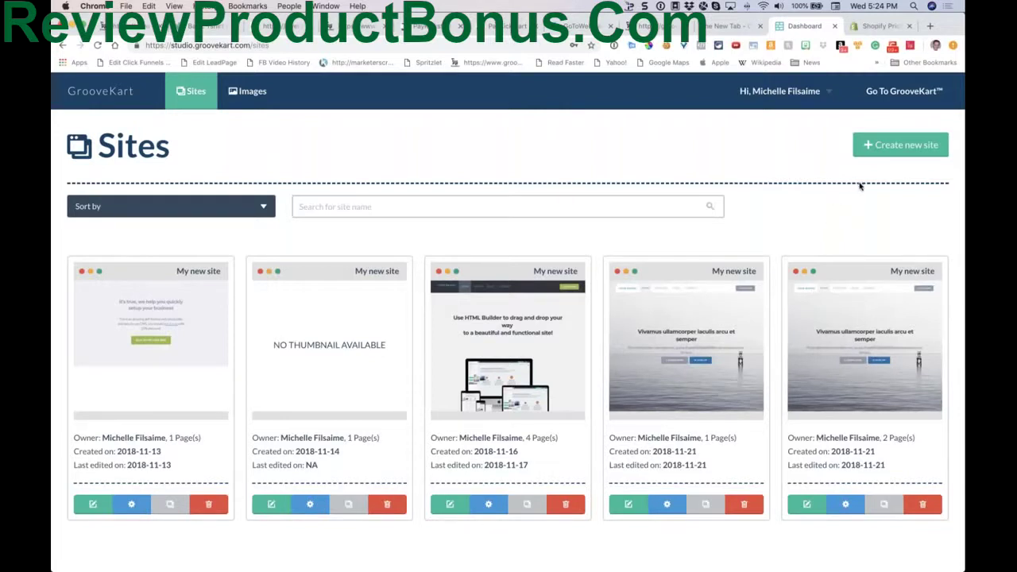
left_click(890, 153)
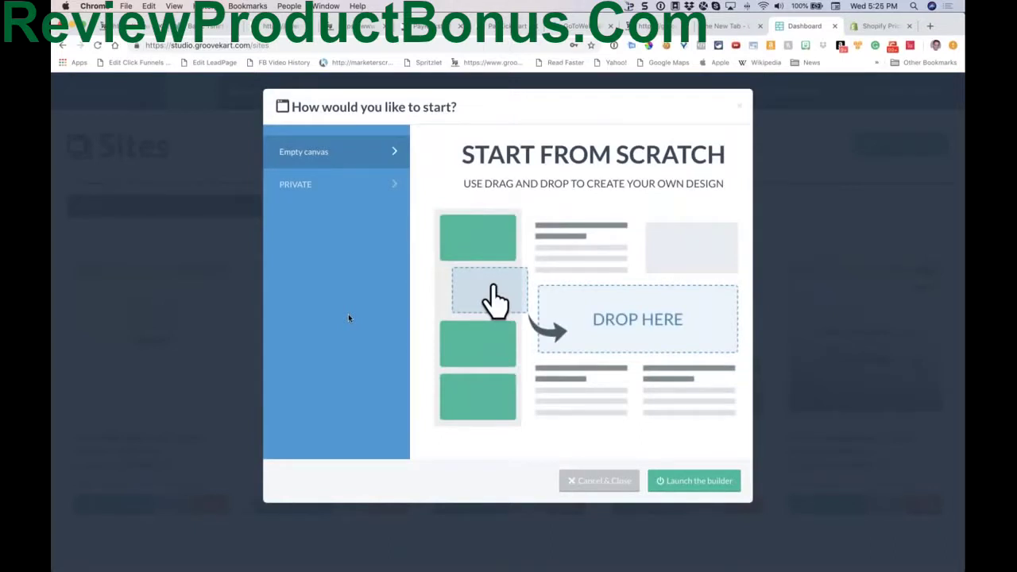
left_click(664, 481)
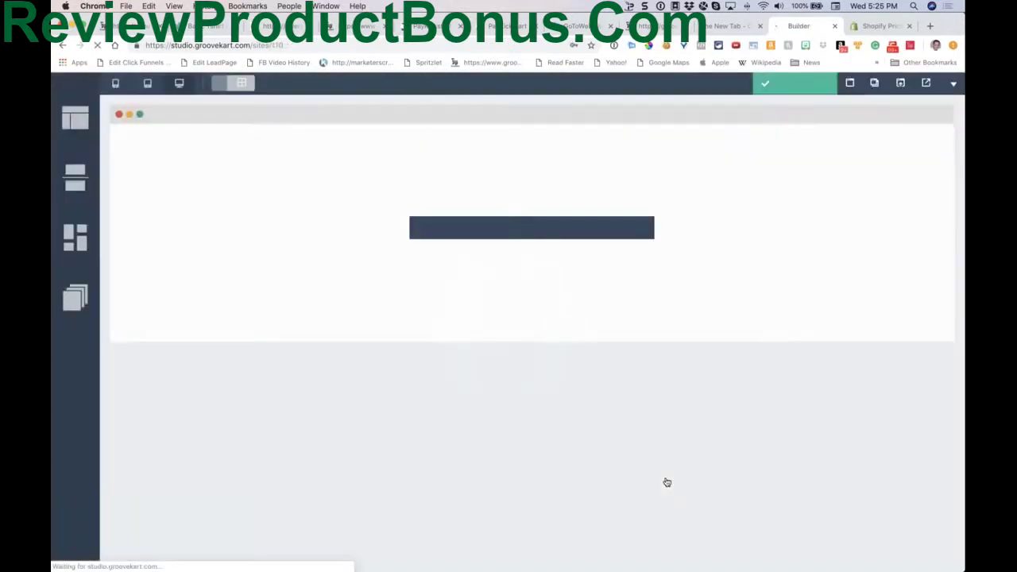
Step: Open dji.com in a new tab and go to the Spark Series page among the consumer products
left_click(930, 27)
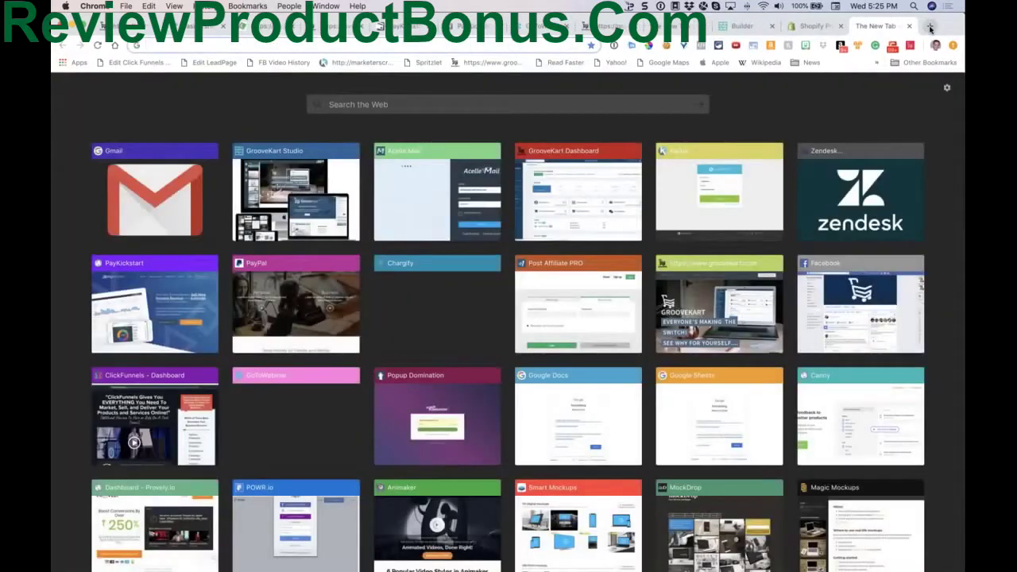
type("dji.com")
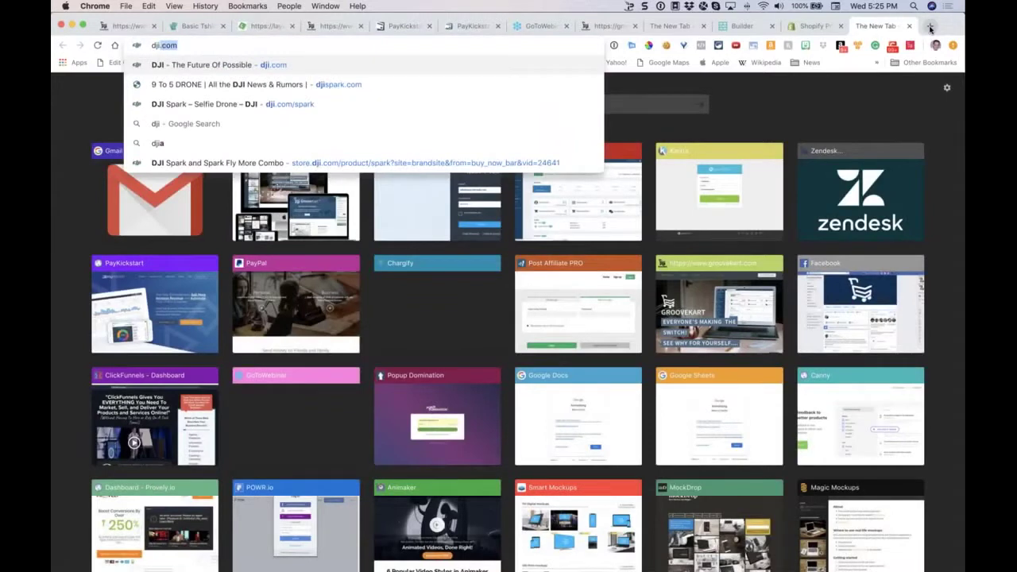
key("Return")
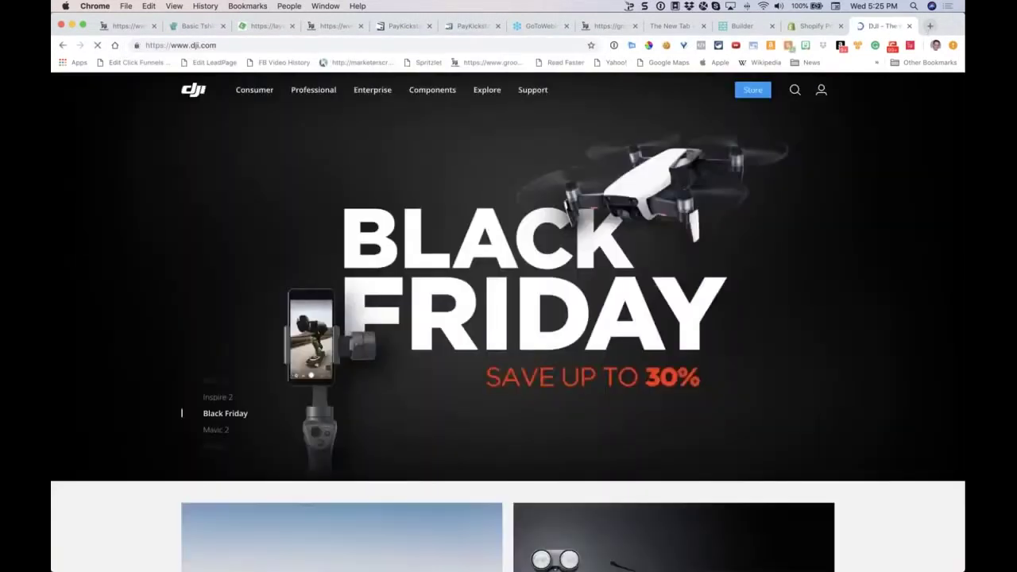
mouse_move(254, 90)
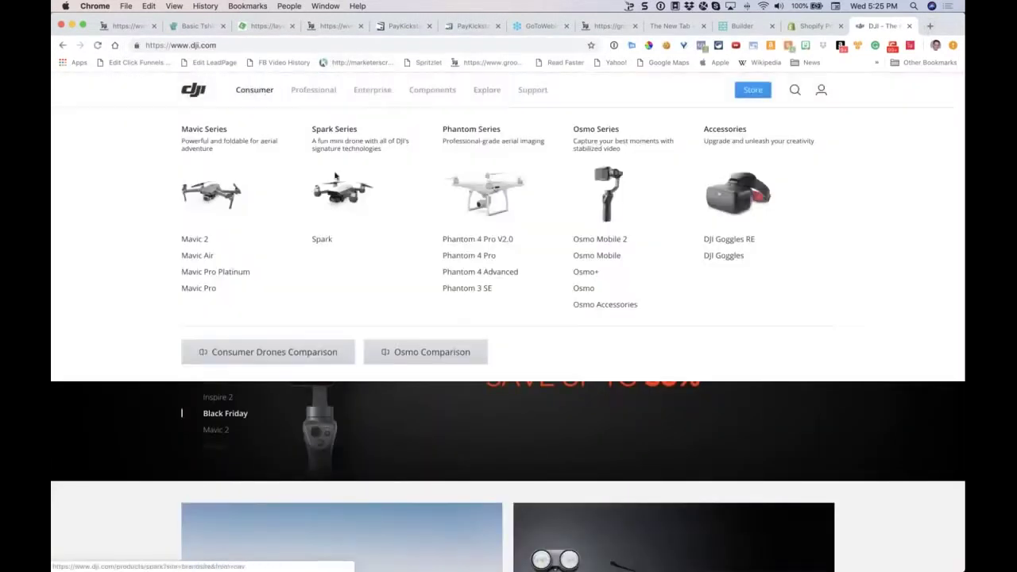
left_click(332, 130)
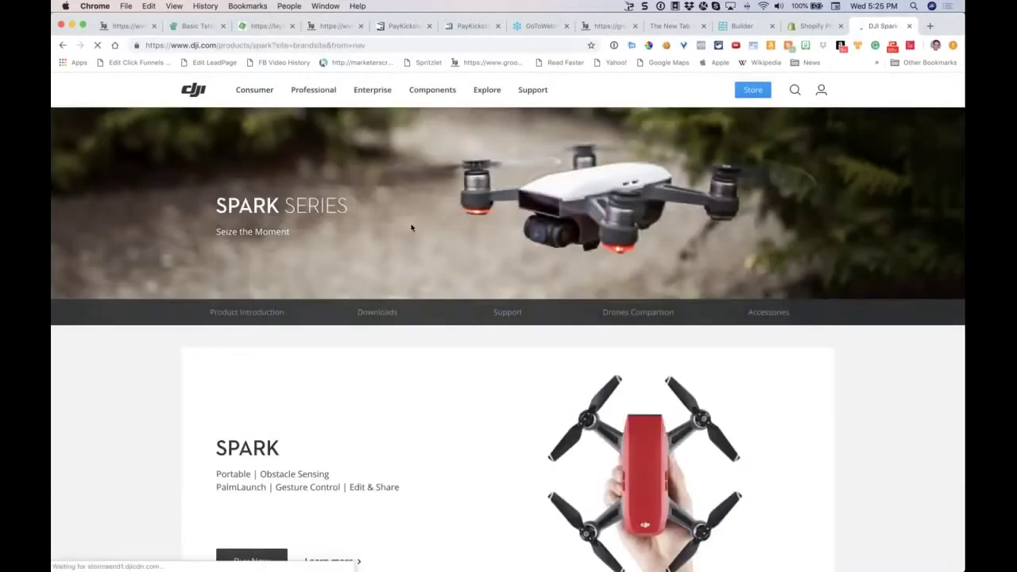
Step: Open the Spark drone's detail page and examine how its intro, feature, flight mode and performance sections are laid out
scroll(412, 228, "down", 7)
scroll(331, 191, "down", 8)
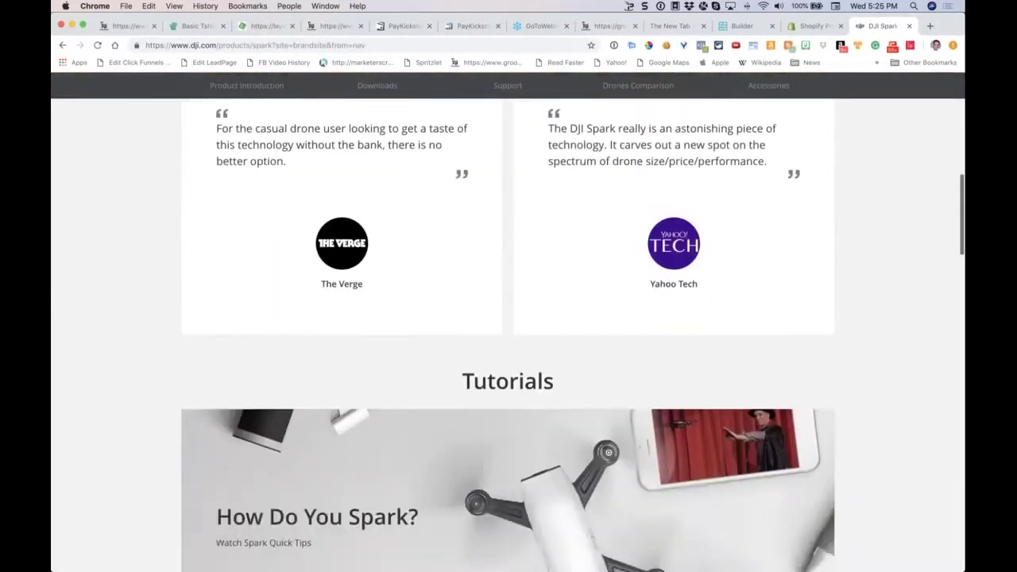
scroll(330, 191, "up", 6)
left_click(329, 182)
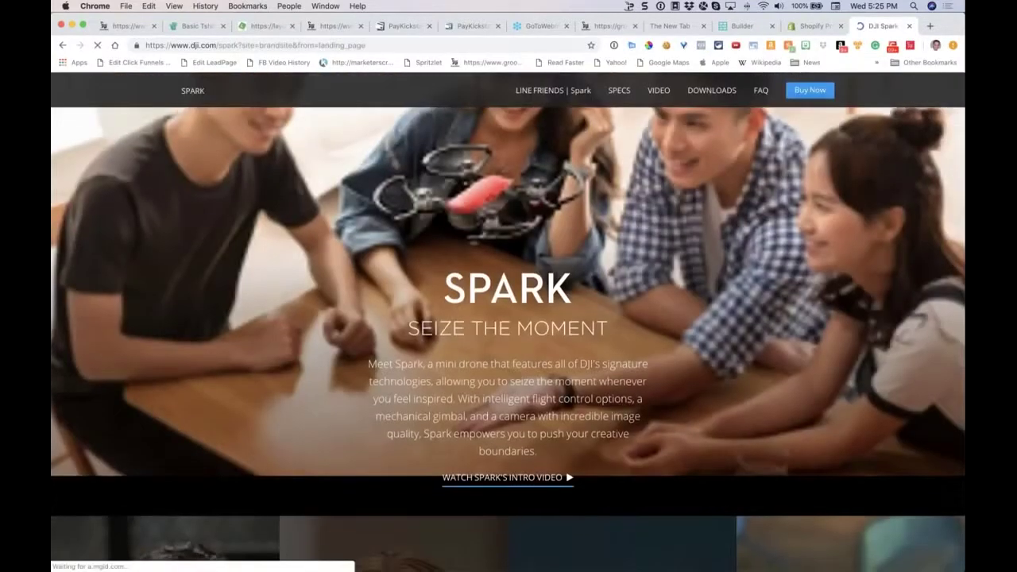
scroll(556, 211, "down", 10)
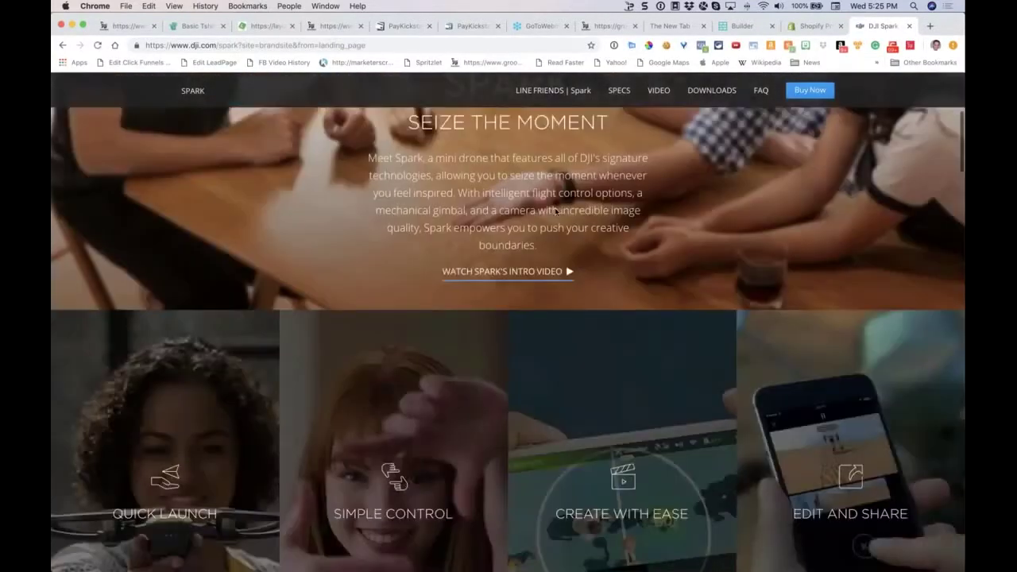
scroll(424, 244, "down", 10)
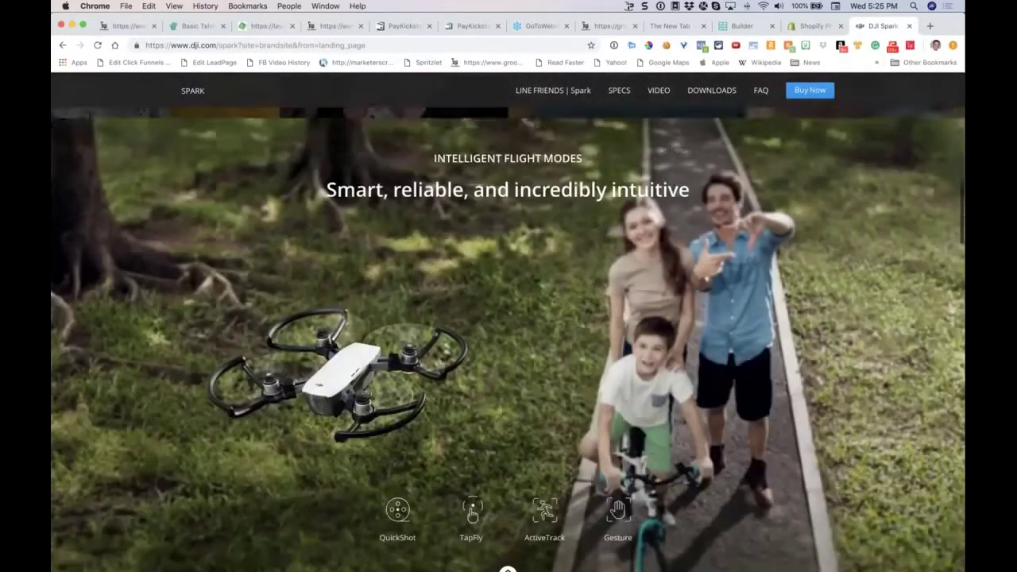
scroll(509, 339, "down", 15)
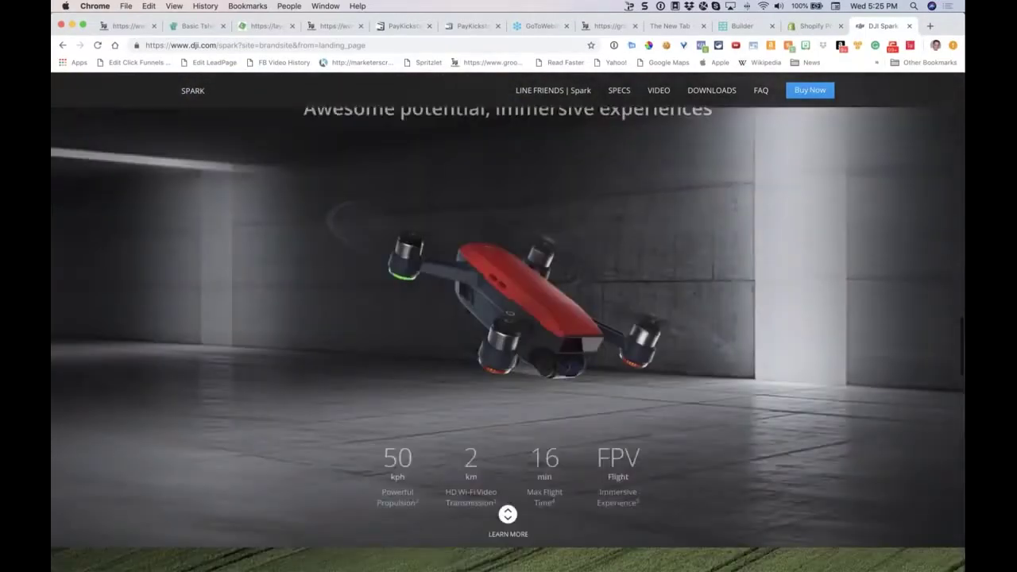
scroll(509, 338, "up", 15)
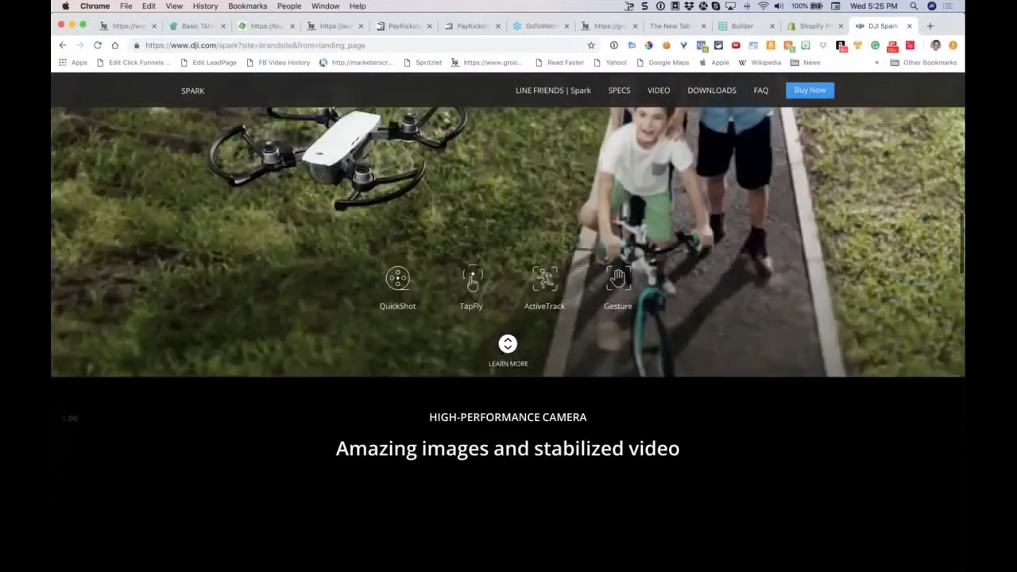
scroll(509, 338, "up", 5)
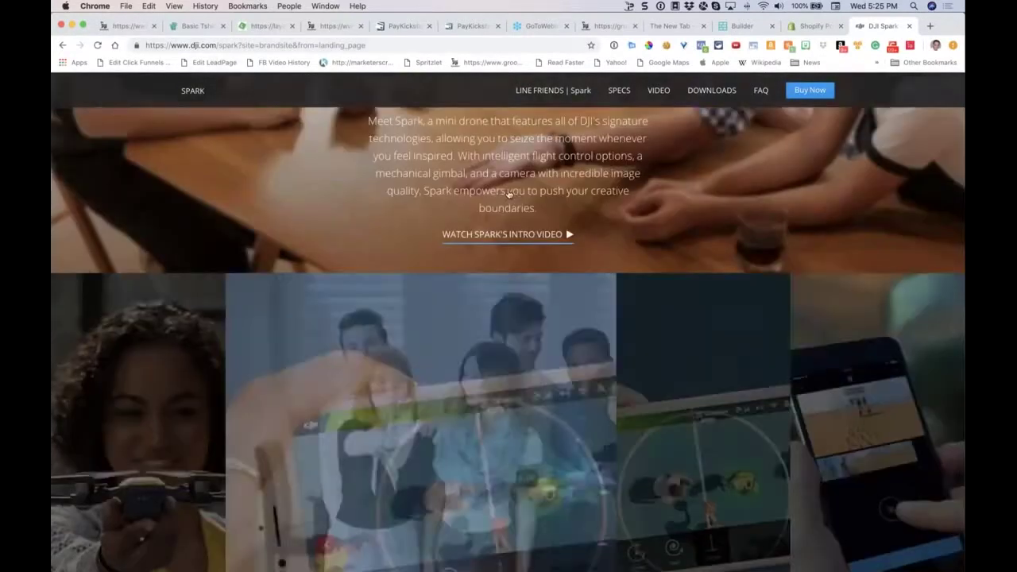
Step: On the Spark's purchase page in the DJI store, browse the product photos and highlight the short description paragraph
left_click(799, 92)
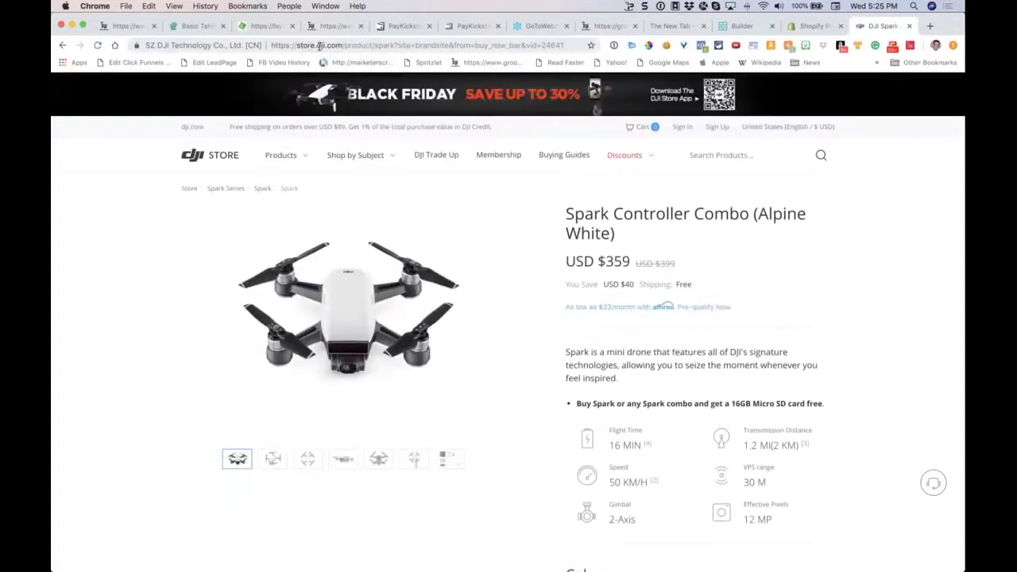
left_click(273, 459)
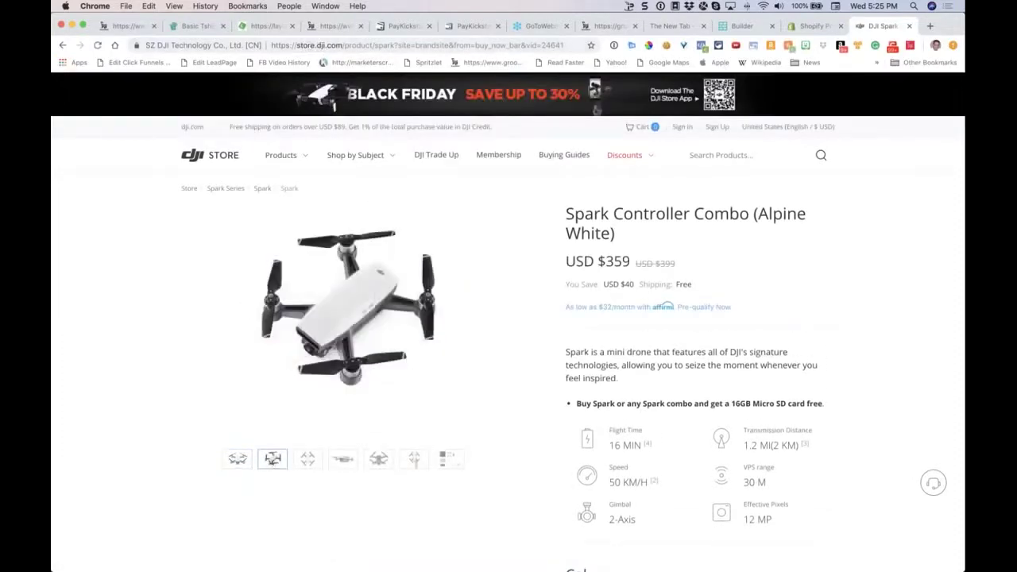
left_click(307, 459)
left_click(238, 461)
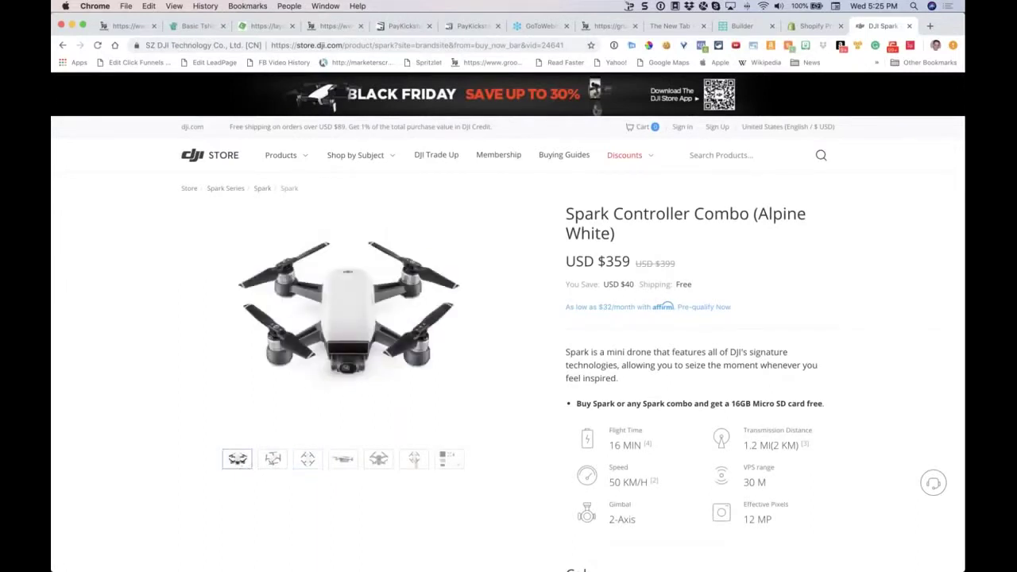
left_click(273, 460)
left_click(343, 463)
left_click(382, 465)
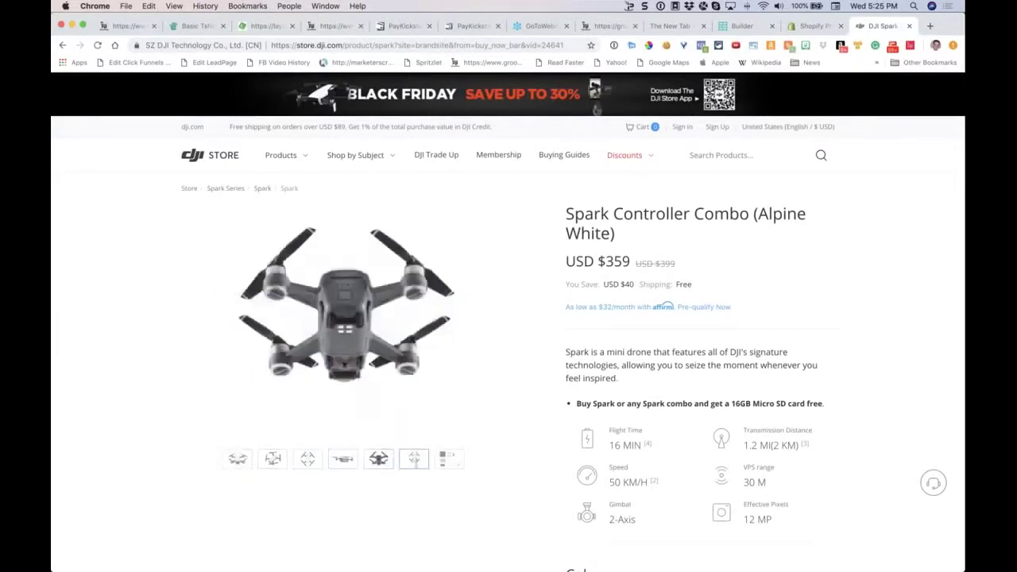
left_click(415, 463)
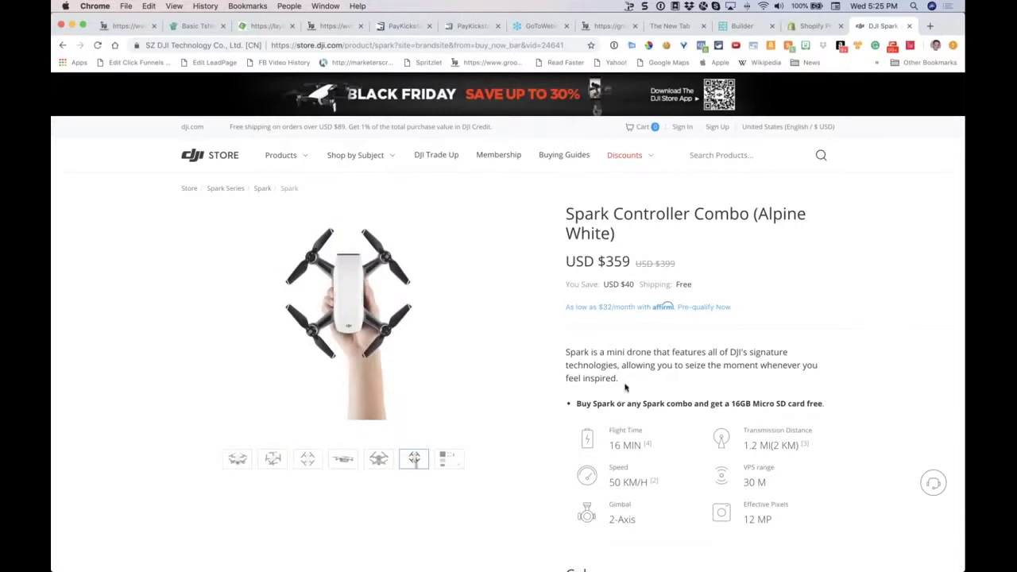
left_click_drag(625, 384, 566, 356)
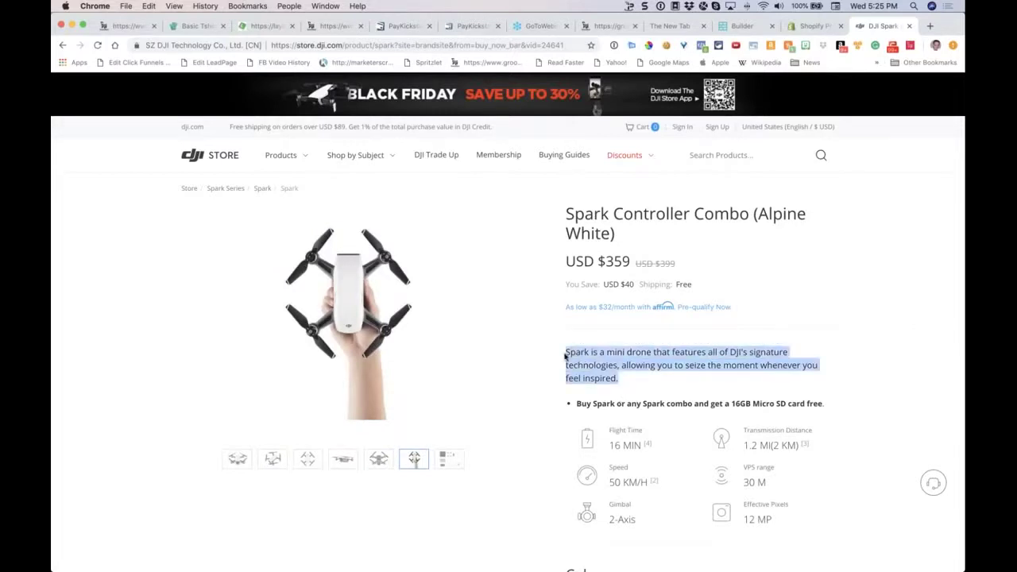
left_click(237, 460)
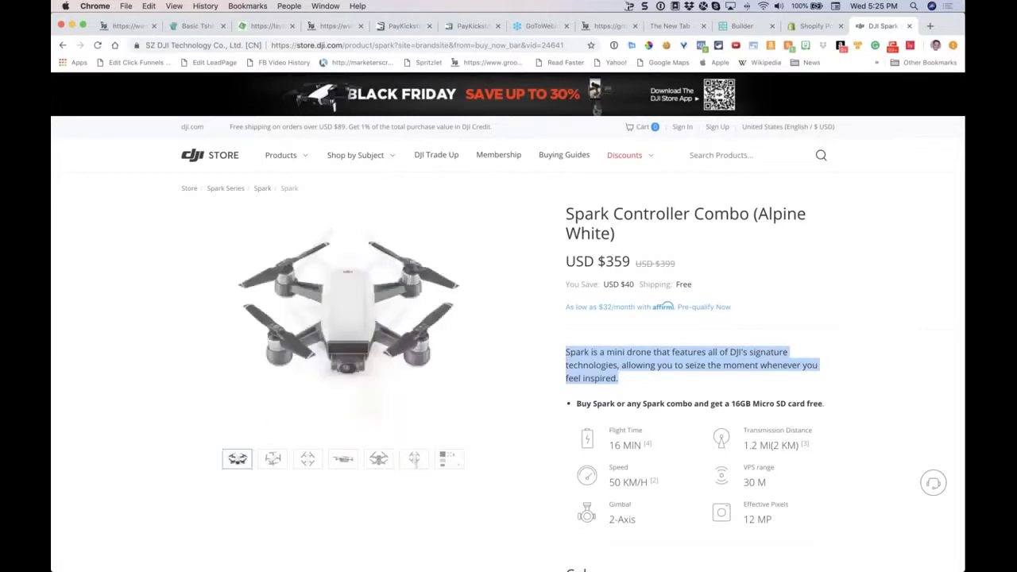
Step: Back in the site builder, add the grey seascape header block to the empty index page and open its style settings
left_click(741, 25)
left_click(75, 179)
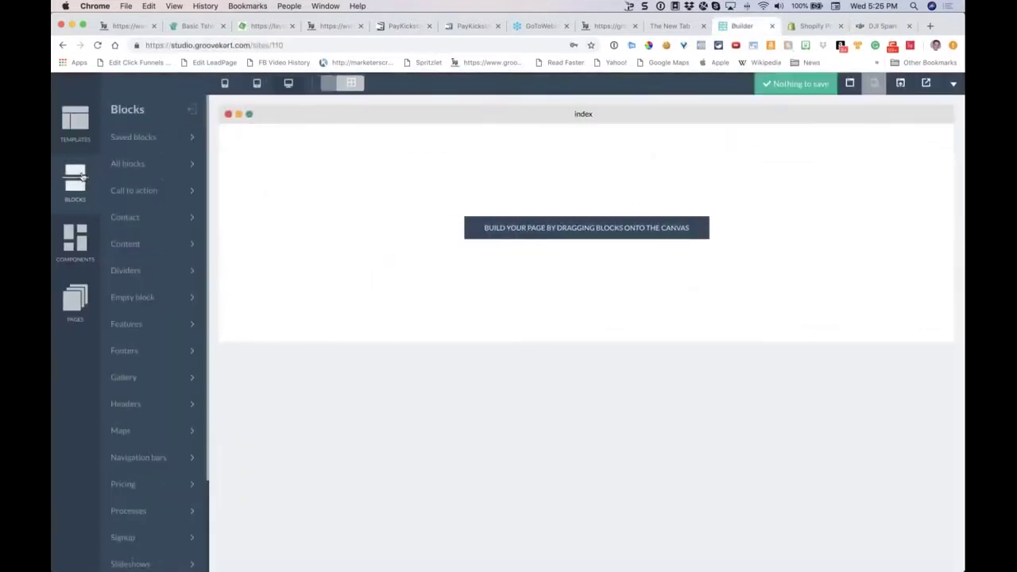
left_click(150, 407)
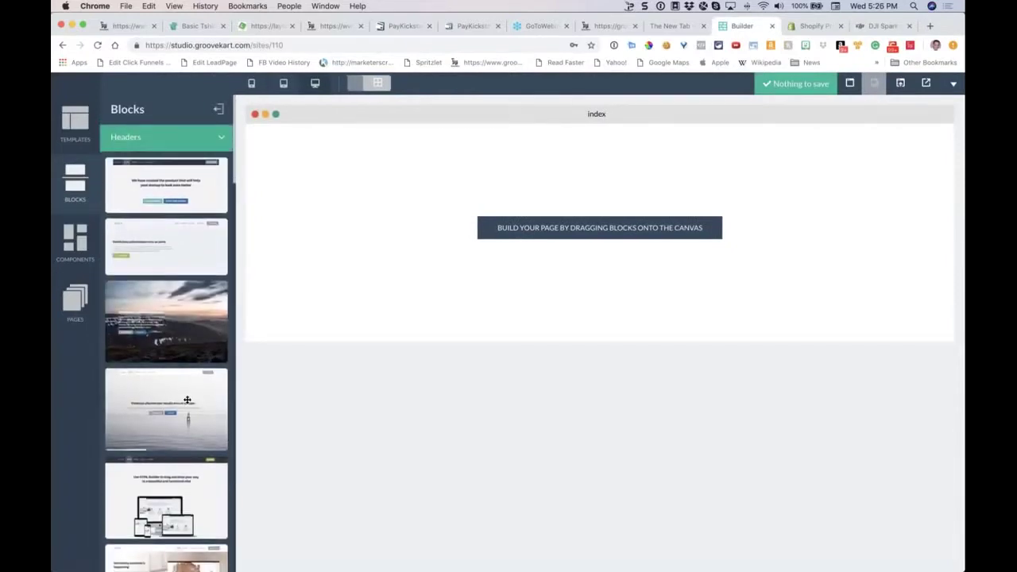
left_click_drag(187, 400, 567, 246)
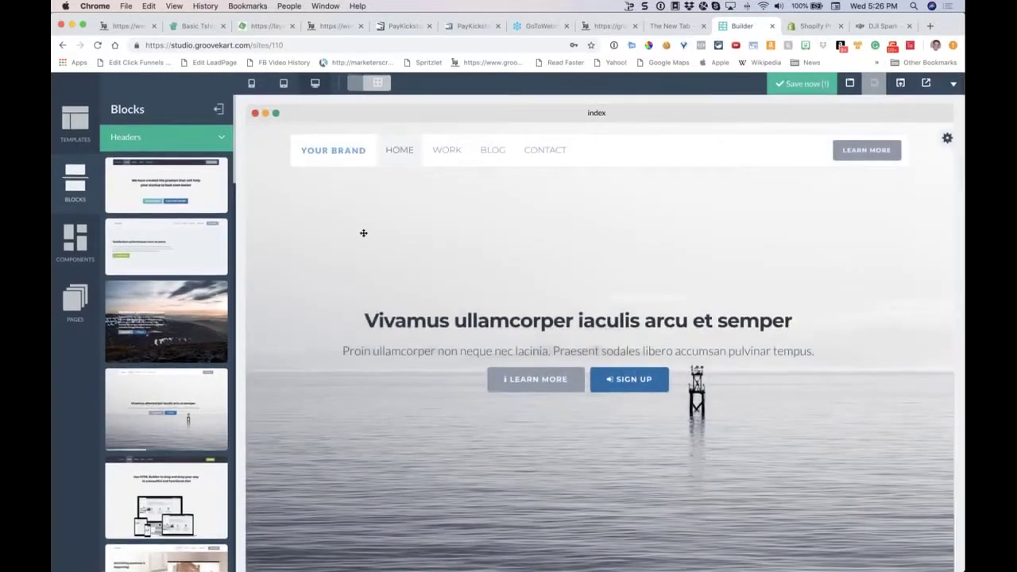
left_click(253, 135)
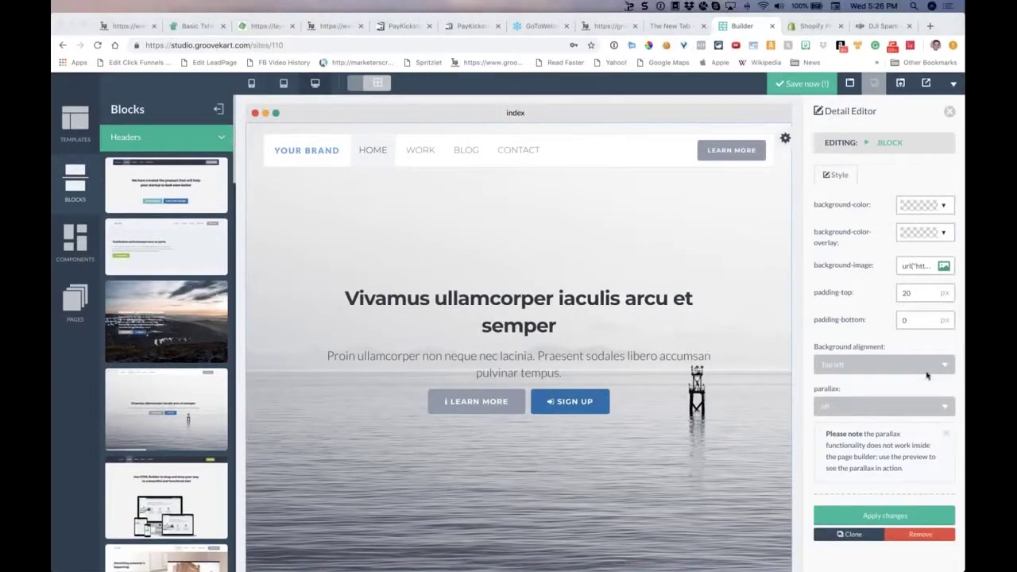
Step: Look into the image library for the header block's background image, leaving it unchanged, and close the block settings
left_click(944, 267)
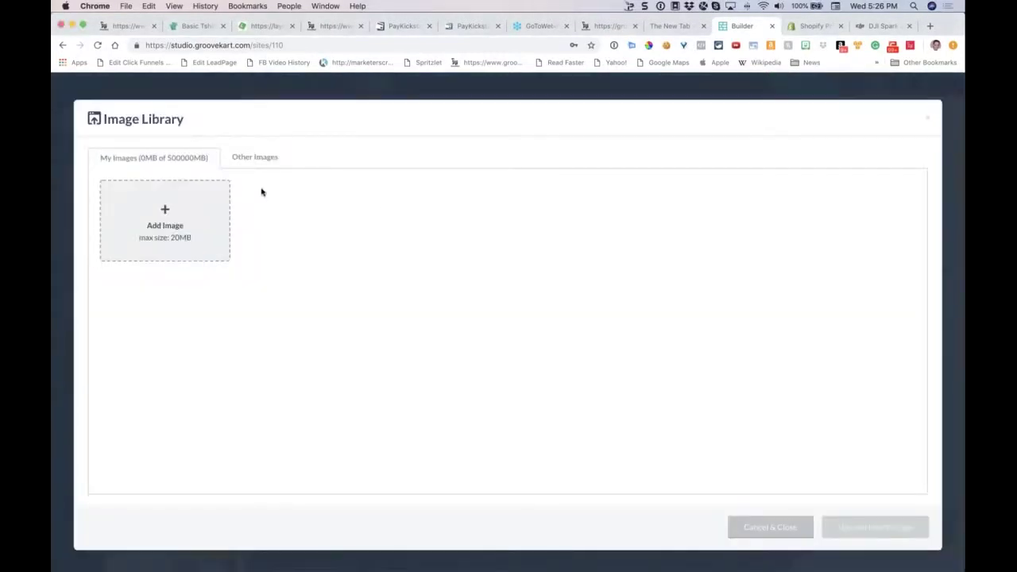
left_click(784, 531)
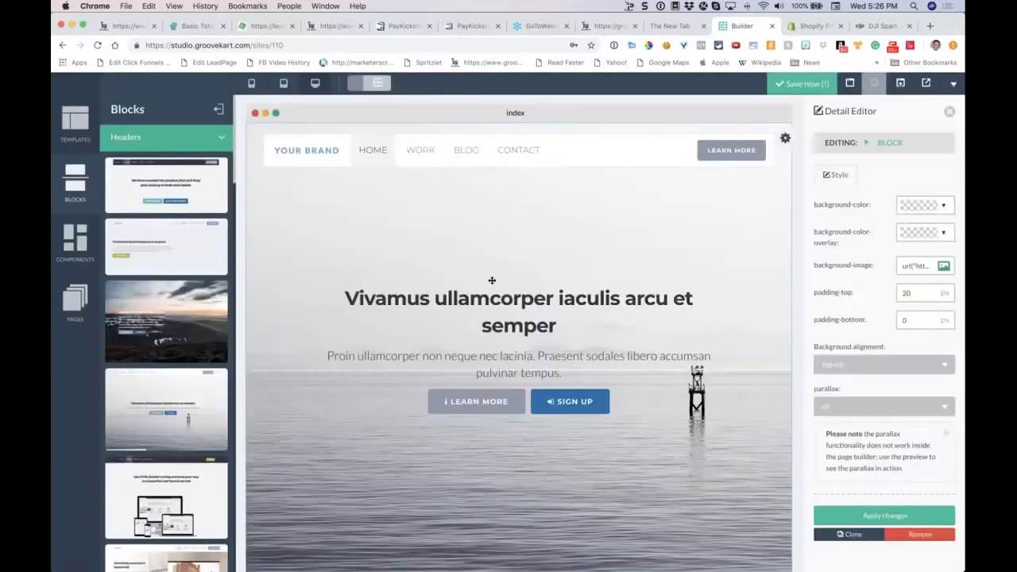
left_click(949, 111)
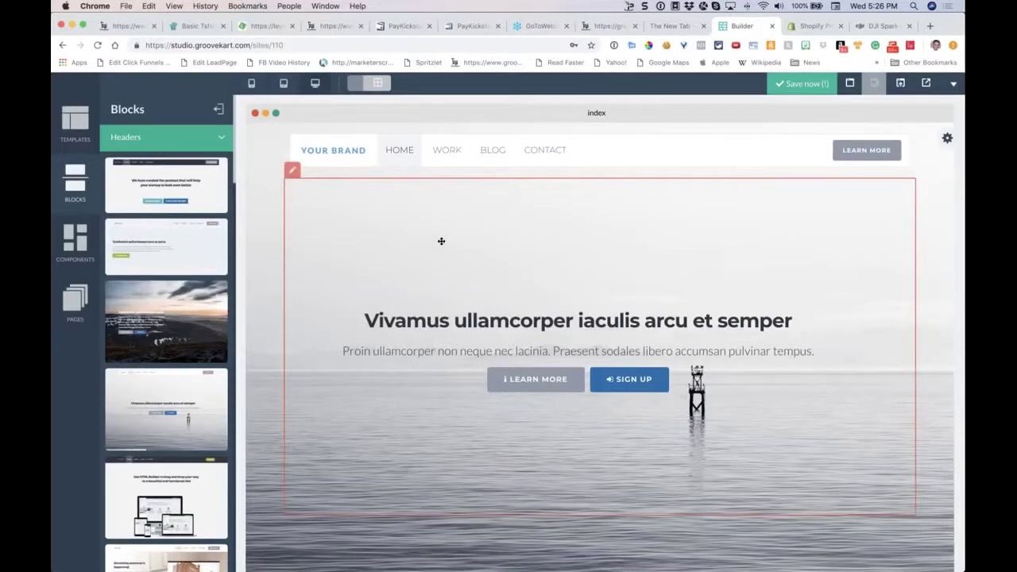
Step: Rename the WORK link in the header's navigation bar to FEATURES and apply the change
left_click(446, 150)
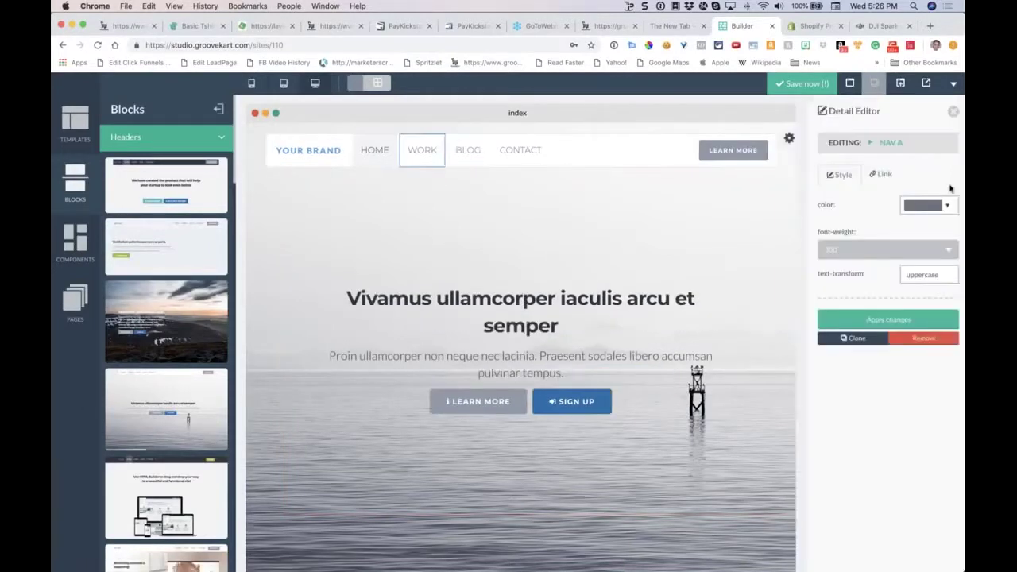
left_click(878, 175)
left_click(862, 208)
key("super+space")
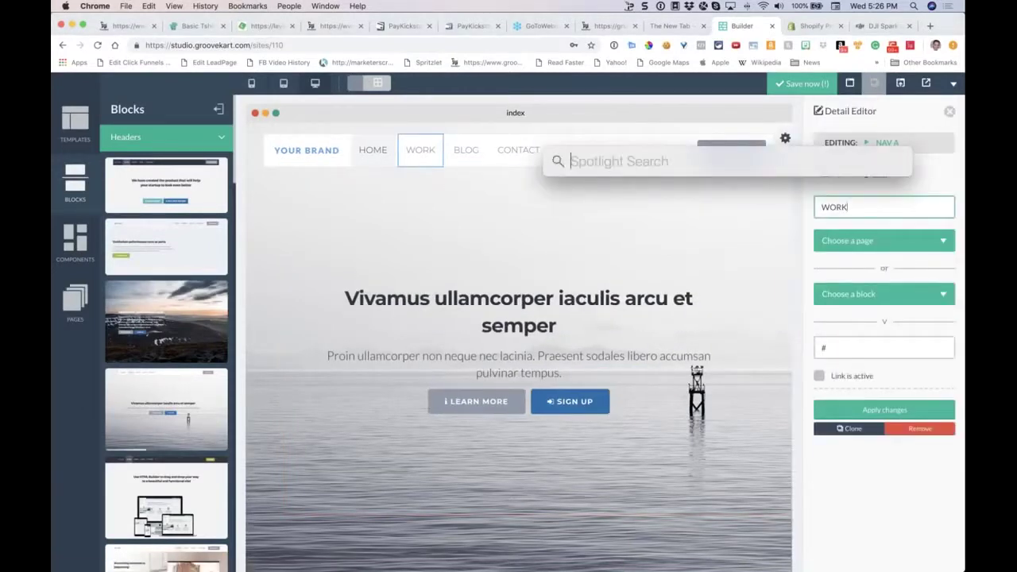
key("Escape")
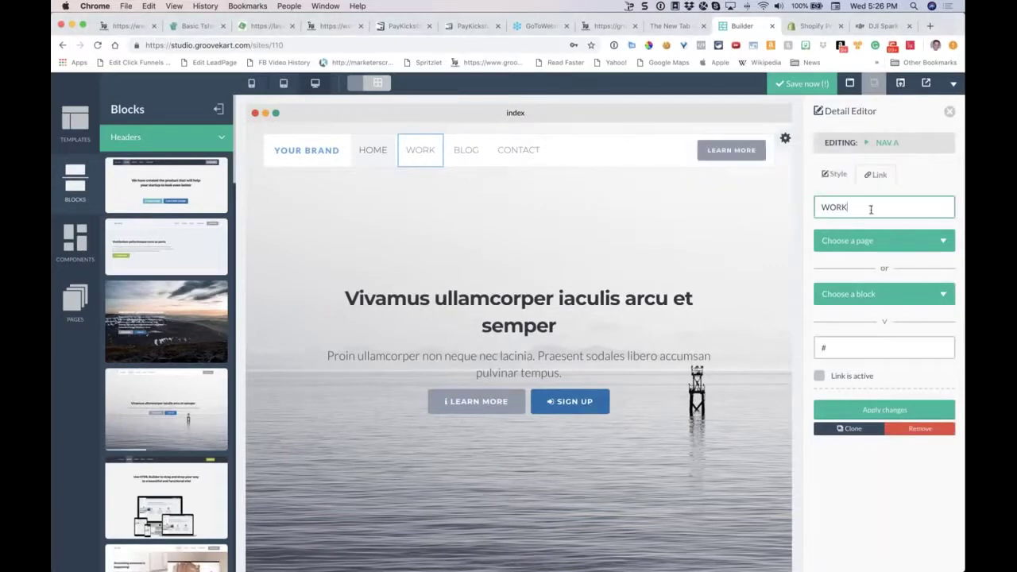
double_click(871, 209)
type("FEATURES")
left_click(845, 410)
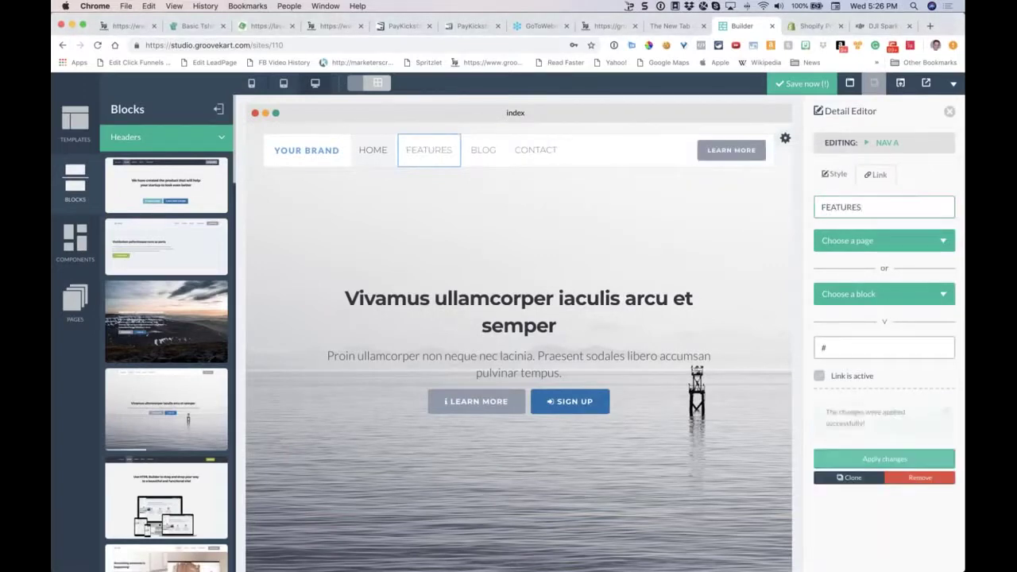
Step: Add a new page to the site and name it "features"
left_click(219, 109)
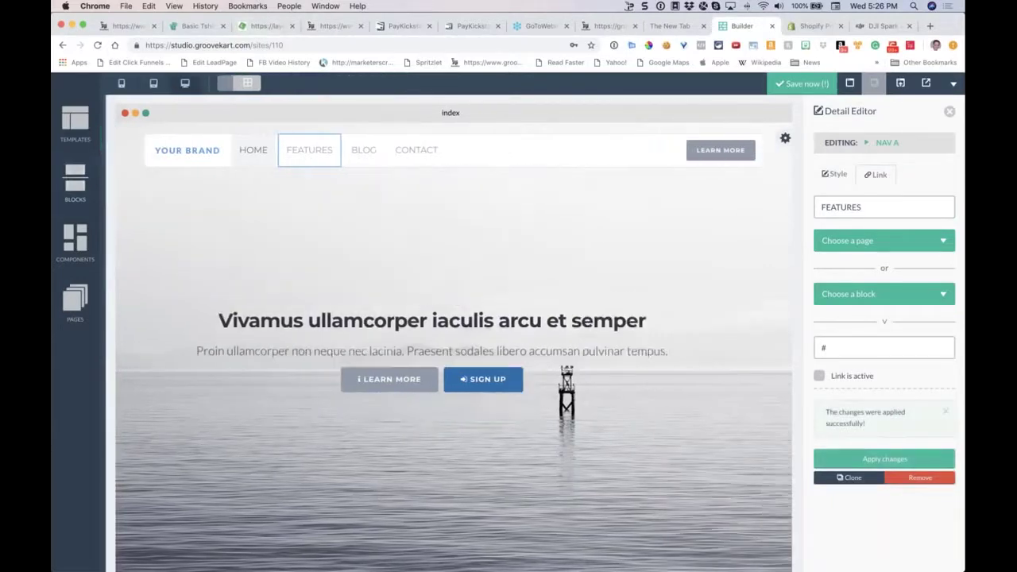
left_click(80, 298)
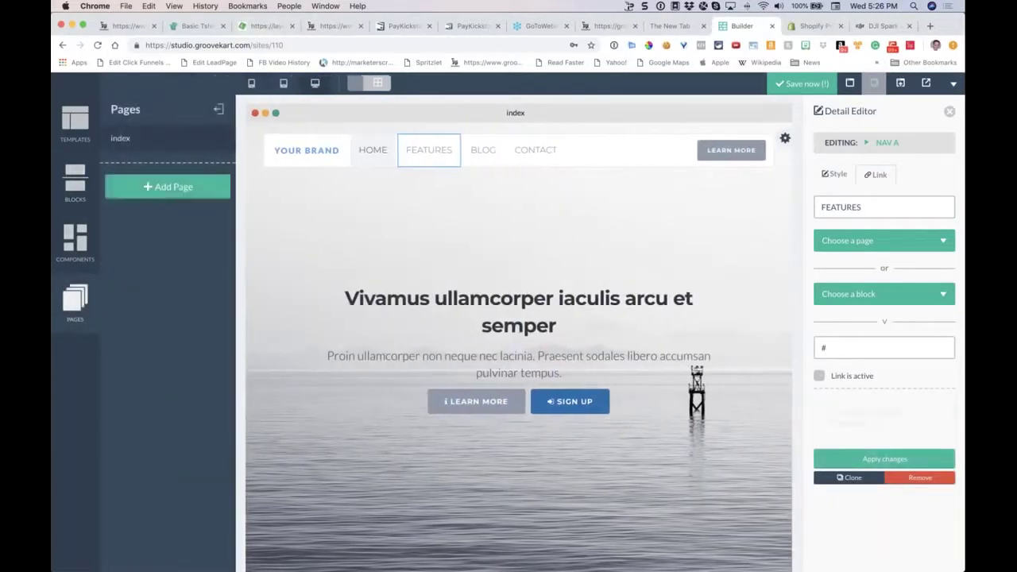
left_click(144, 185)
key("BackSpace")
key("BackSpace")
key("BackSpace")
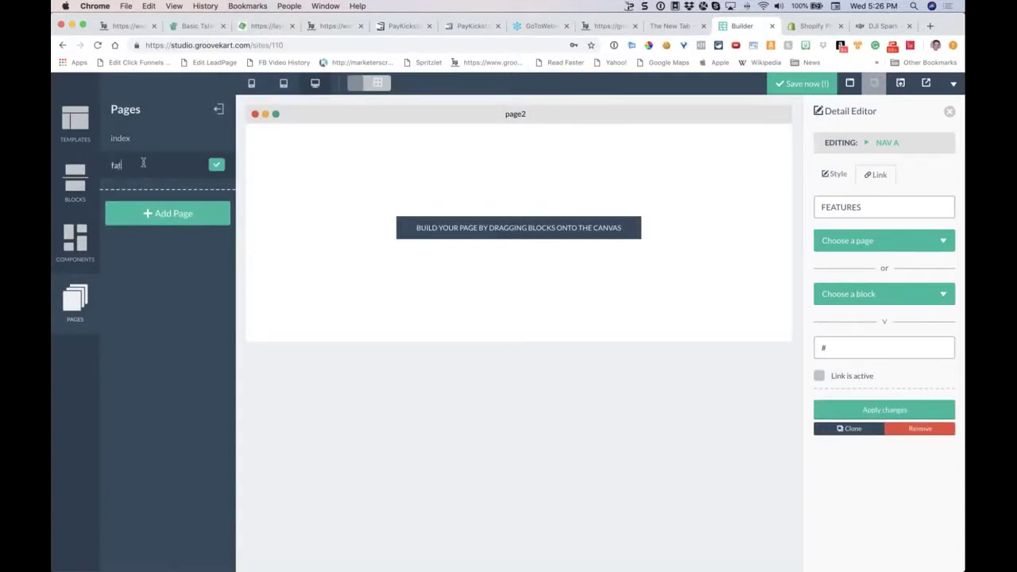
type("features")
left_click(216, 165)
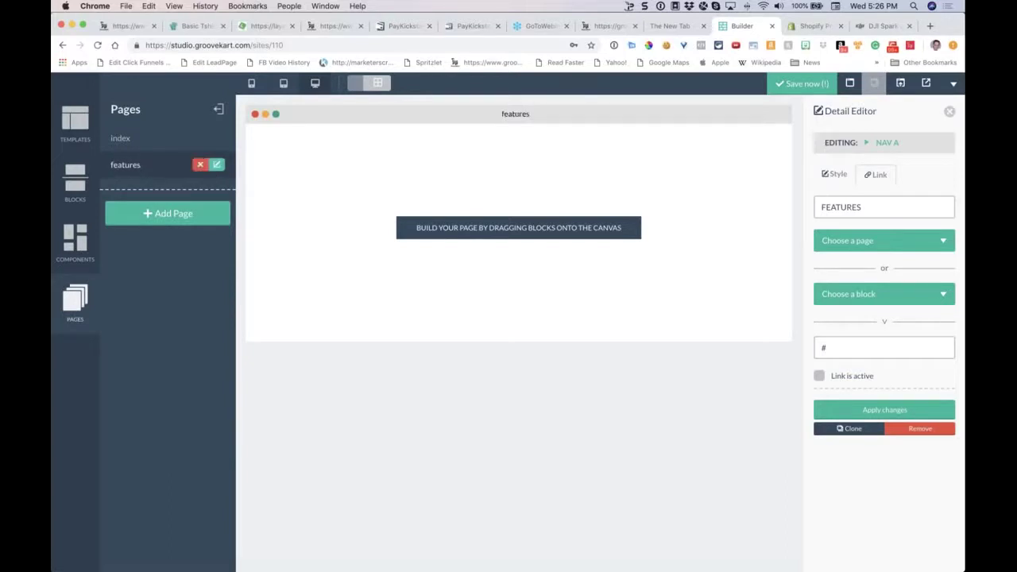
Step: Add another page with its default name, return to the index page and close the detail editor
left_click(159, 214)
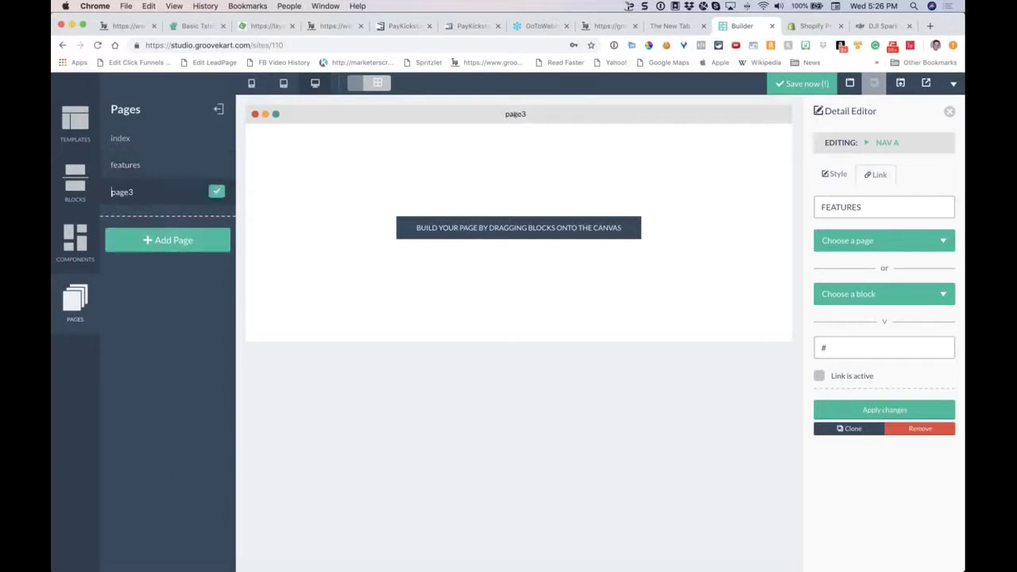
left_click(125, 143)
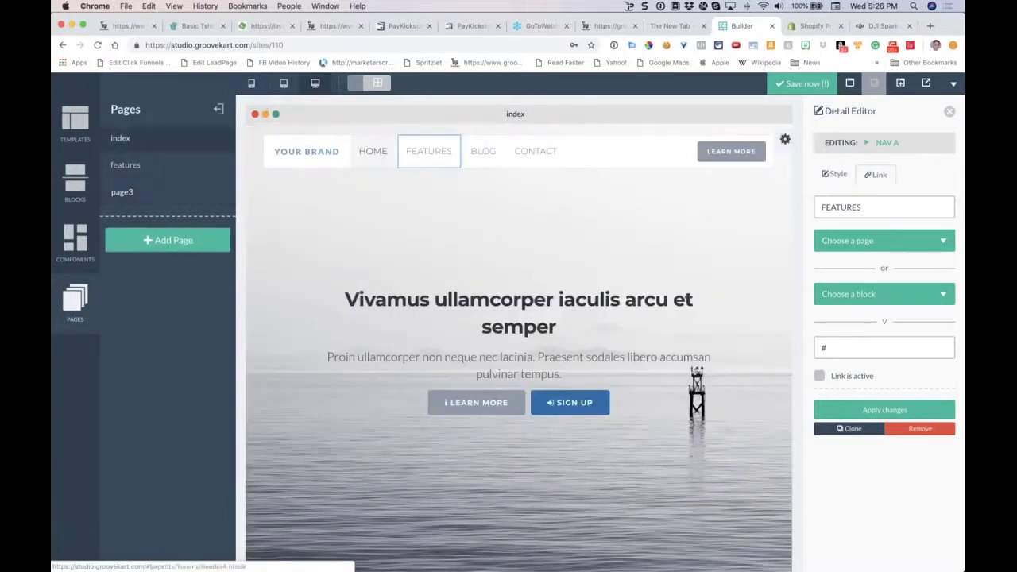
left_click(950, 114)
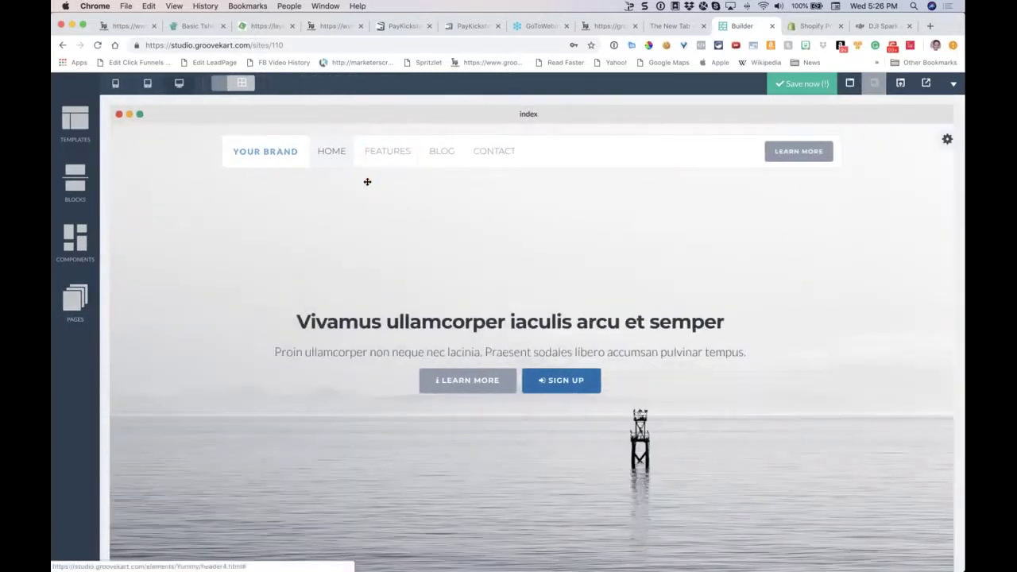
Step: Link the FEATURES navigation item to the features page and apply the change
left_click(365, 176)
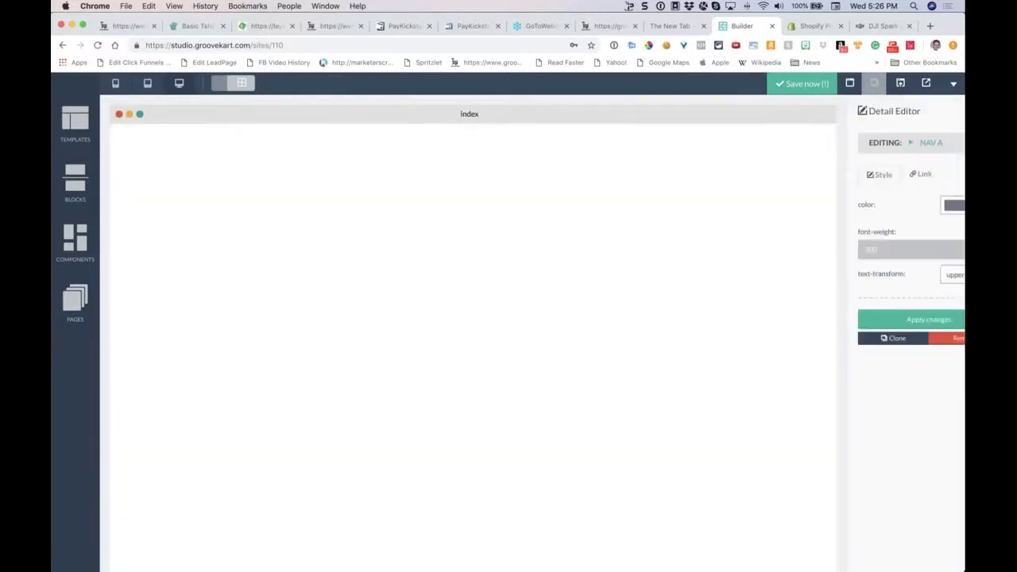
left_click(878, 174)
left_click(846, 241)
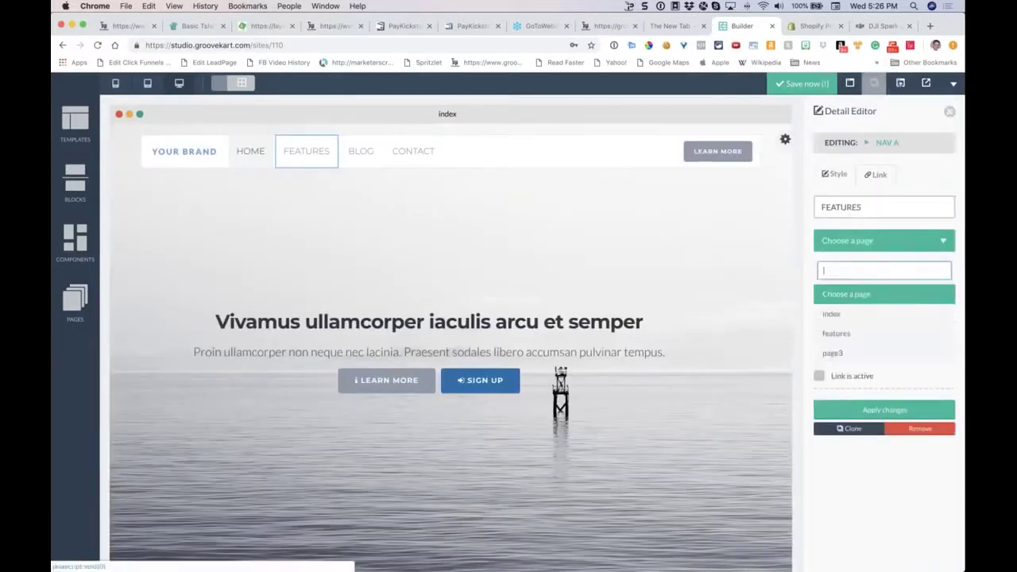
left_click(836, 334)
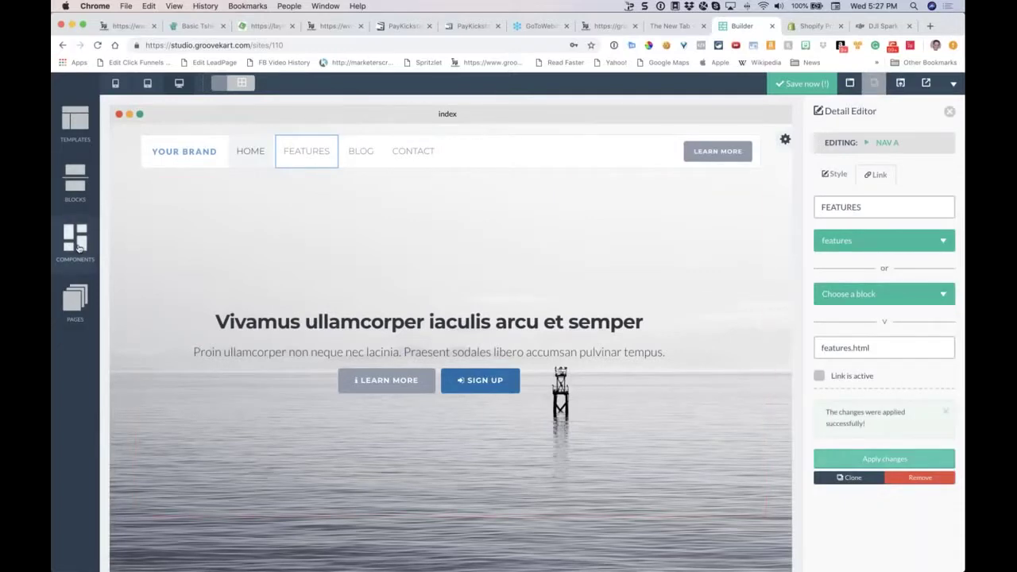
Step: Add the blue four-column footer block beneath the header on the index page and close the detail editor
left_click(74, 187)
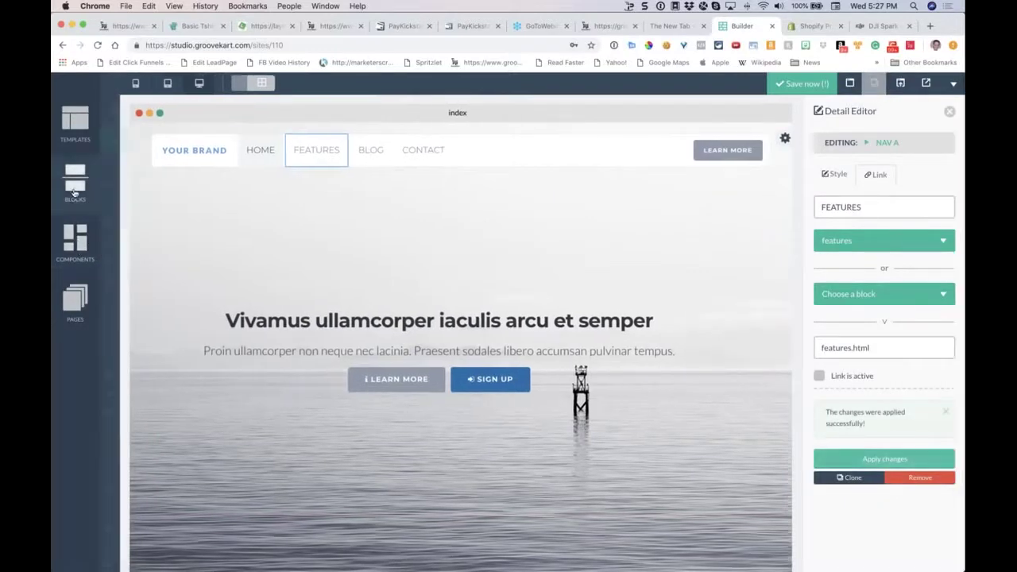
right_click(148, 176)
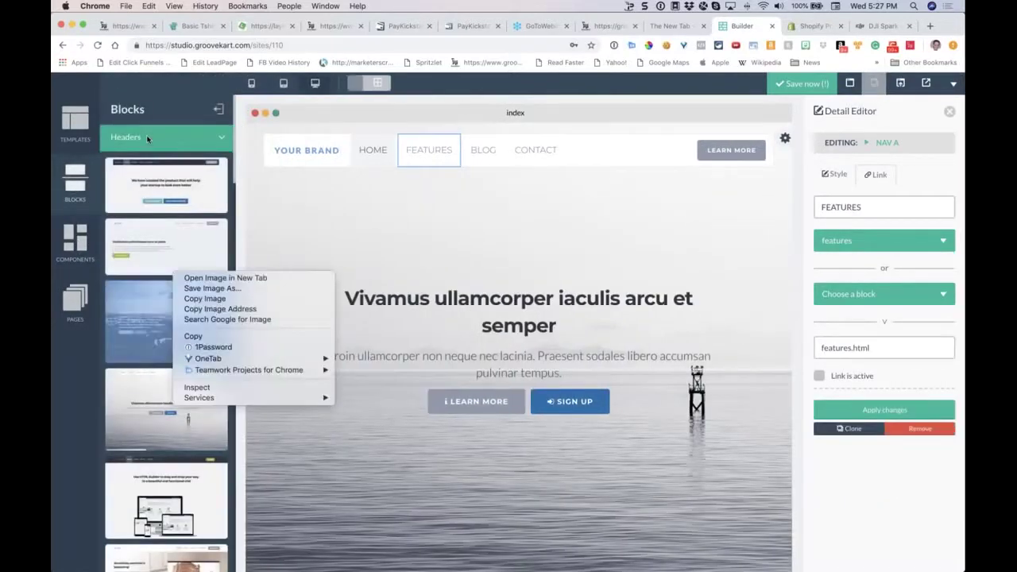
left_click(148, 139)
left_click(159, 350)
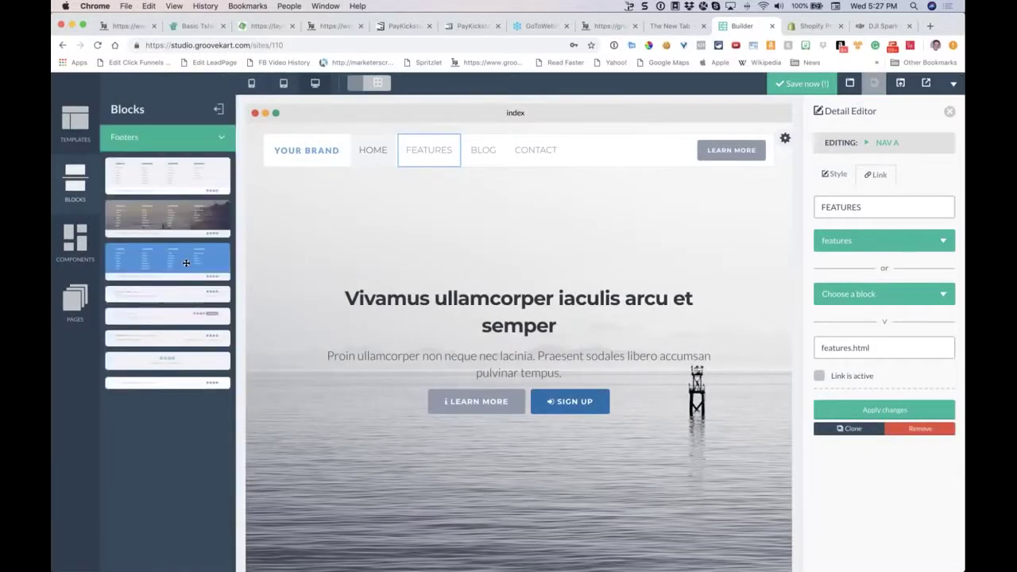
left_click_drag(186, 263, 461, 559)
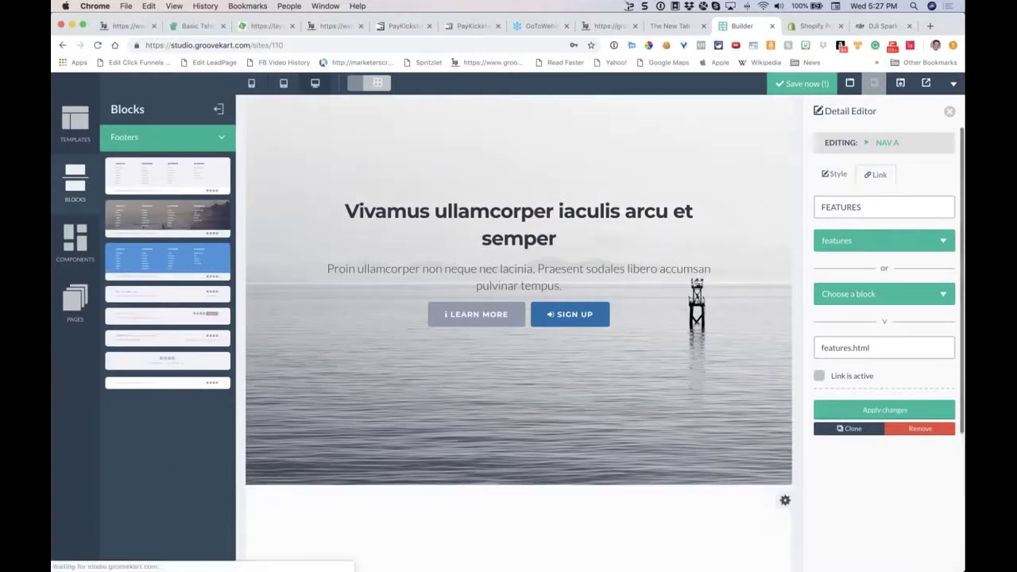
left_click(950, 111)
Step: Change the blue footer's background color to dark navy blue and apply the change
scroll(789, 371, "down", 3)
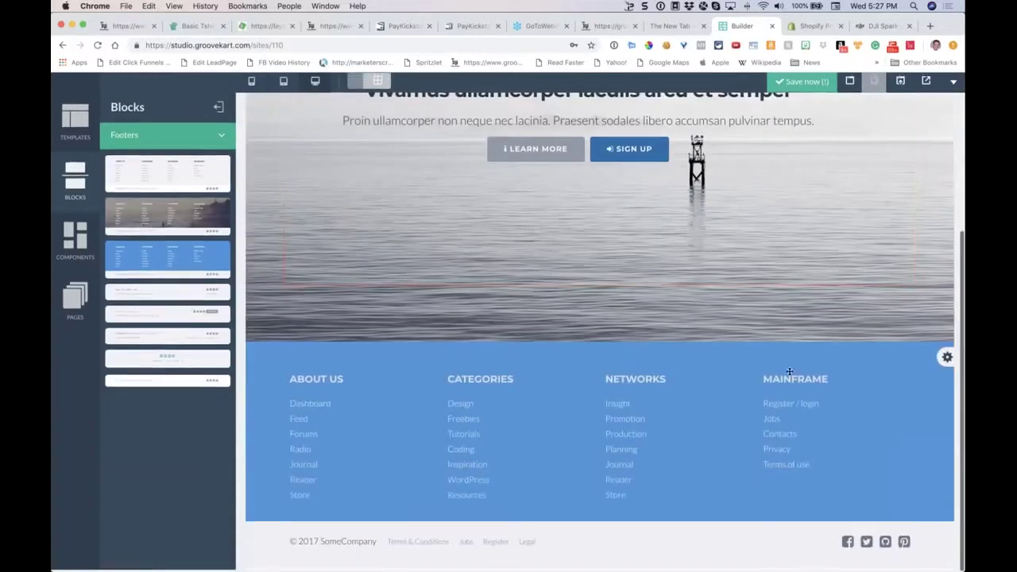
left_click(254, 354)
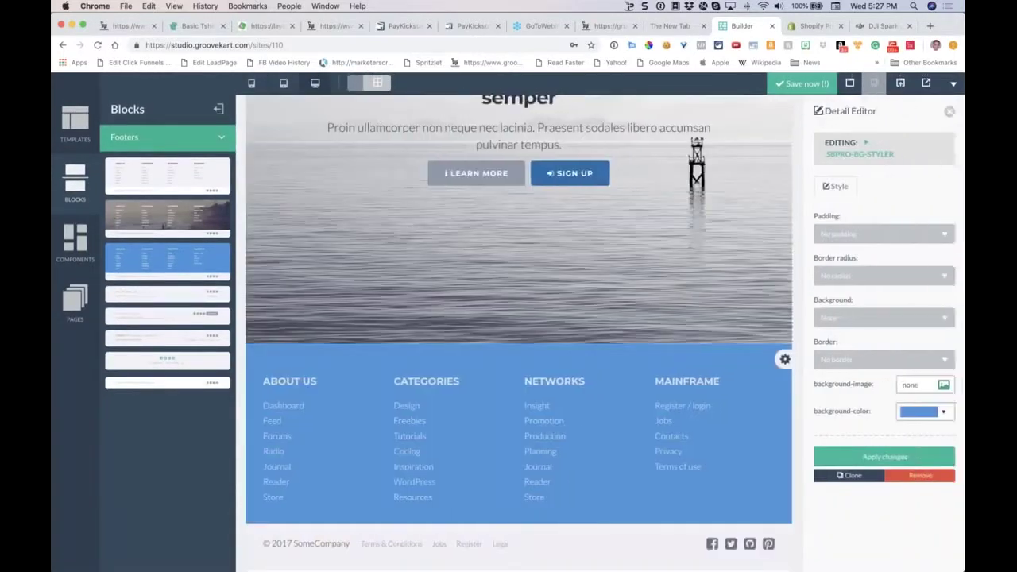
left_click(943, 411)
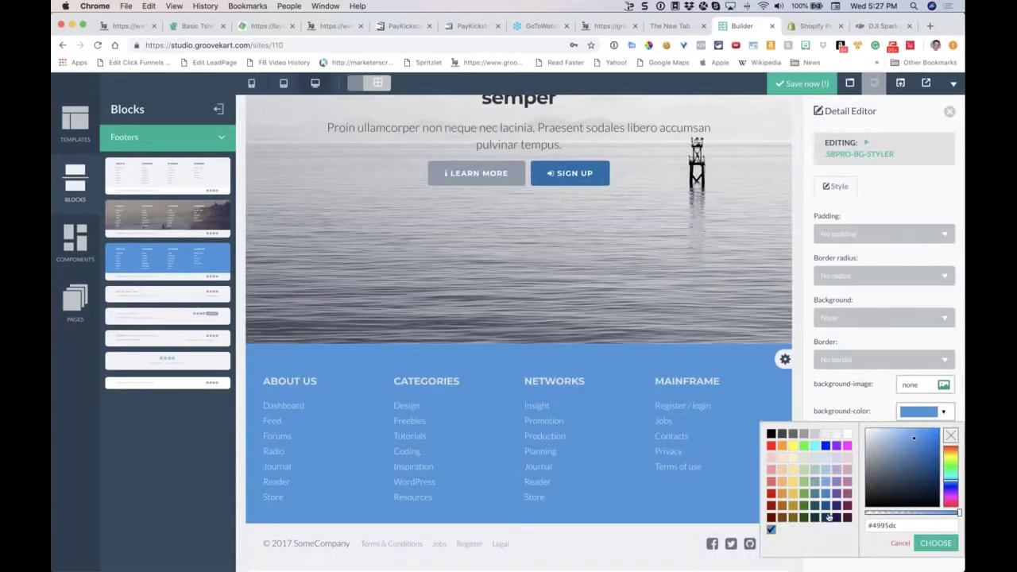
left_click(829, 517)
left_click(884, 457)
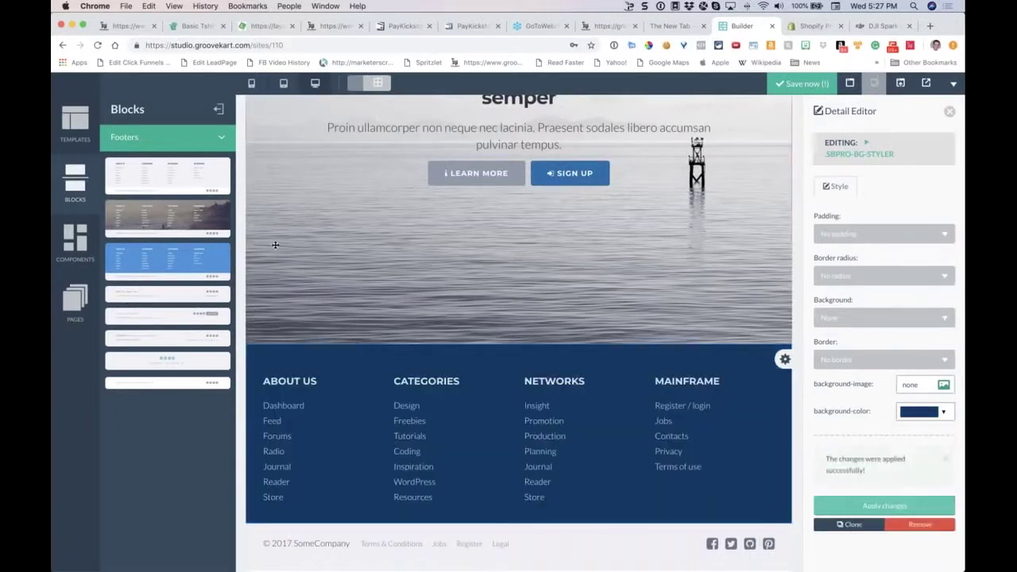
Step: Insert the light four-plan pricing block between the header and the footer
left_click(192, 144)
scroll(151, 318, "down", 2)
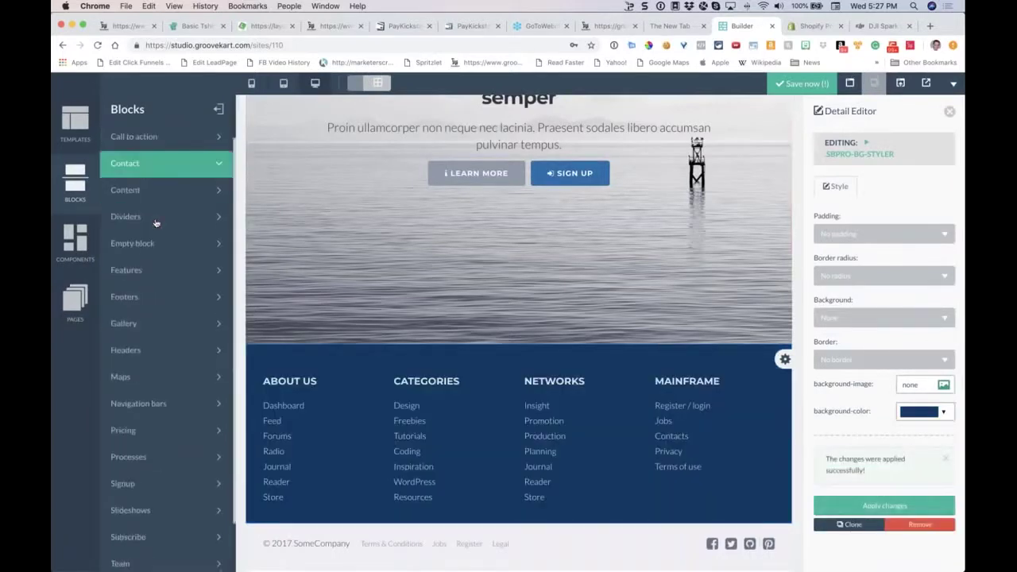
scroll(159, 289, "down", 3)
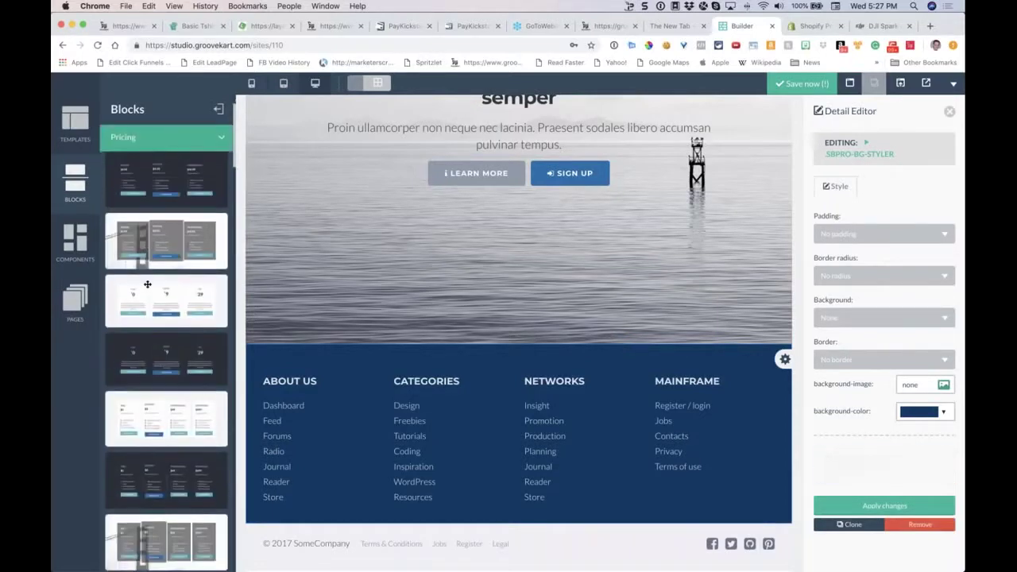
scroll(158, 289, "down", 2)
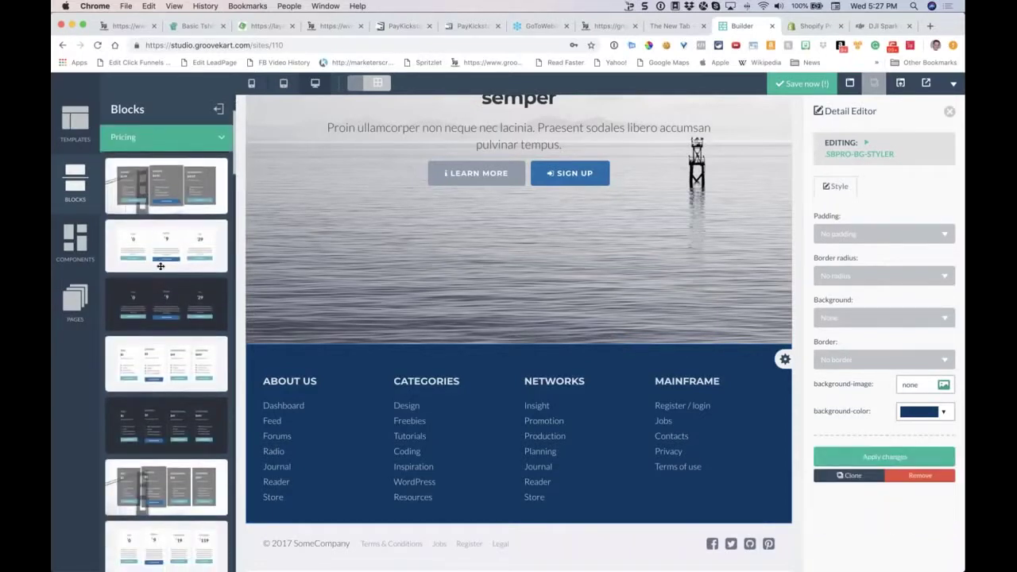
left_click_drag(380, 340, 437, 362)
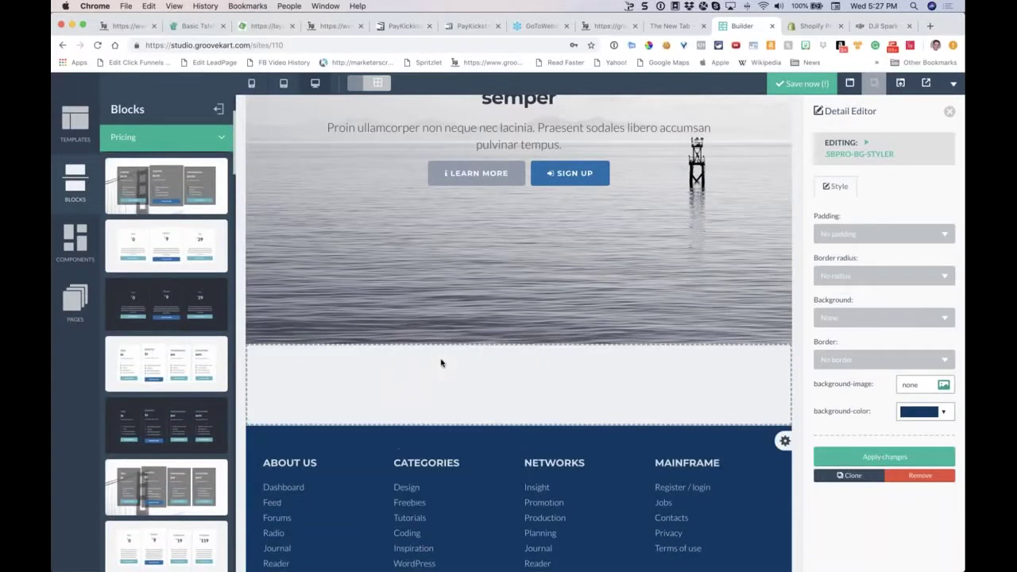
scroll(435, 361, "down", 3)
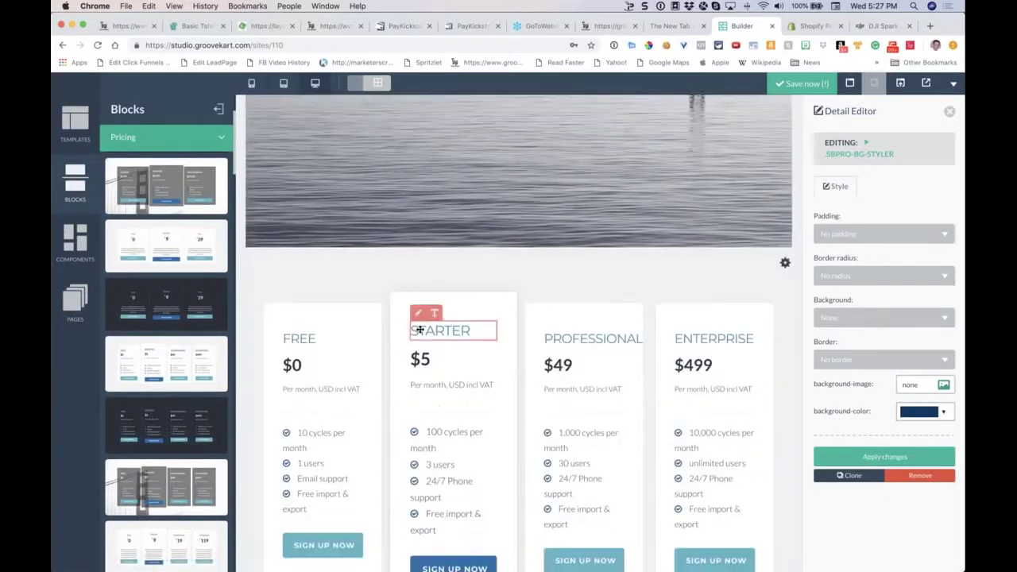
Step: Replace the STARTER plan's title in the pricing block with HELLO
double_click(438, 334)
type("HELLO")
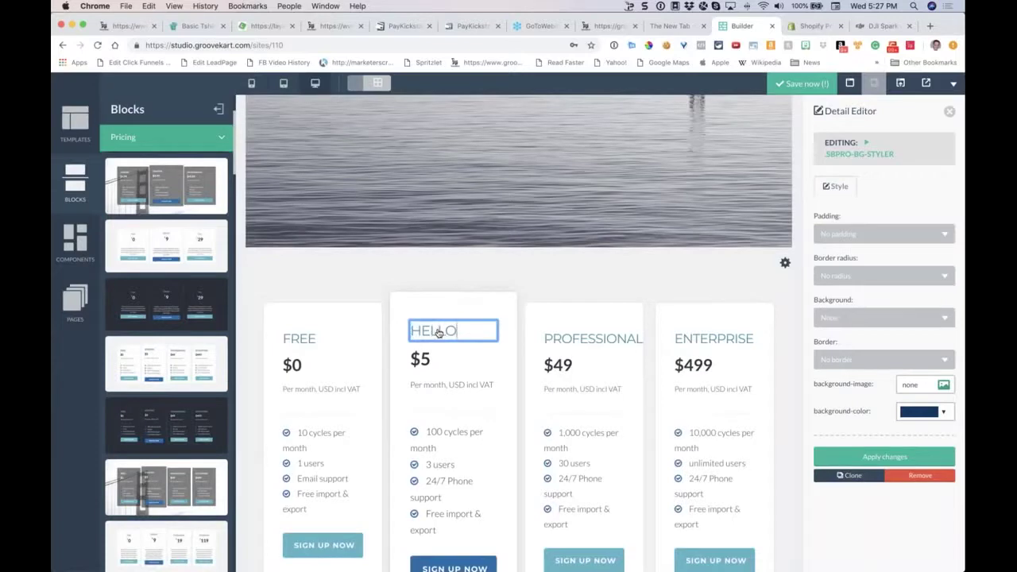
left_click(448, 374)
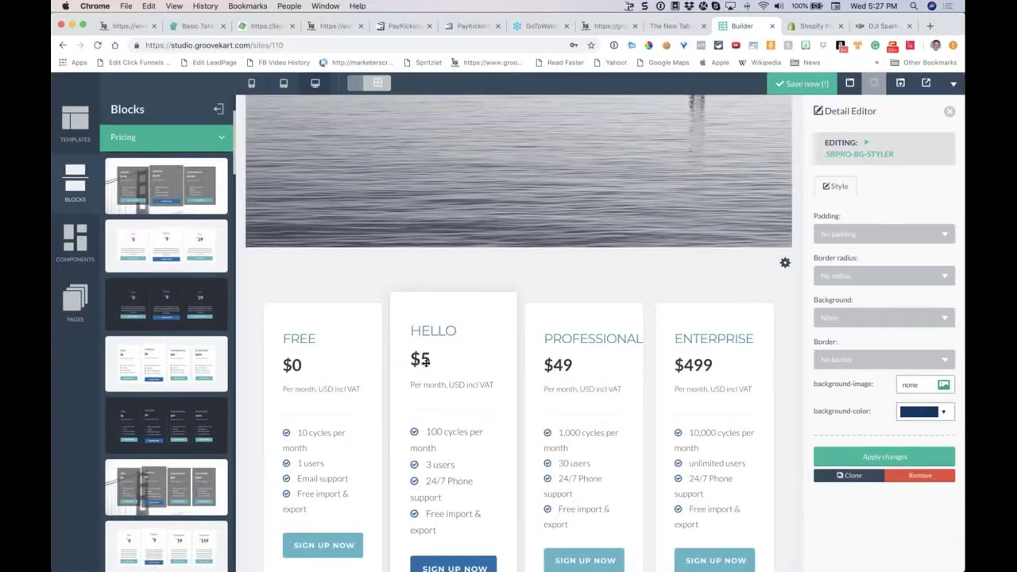
Step: Clone the "100 cycles per month" item in the HELLO plan and move the copy into the PROFESSIONAL plan's list
scroll(425, 366, "down", 2)
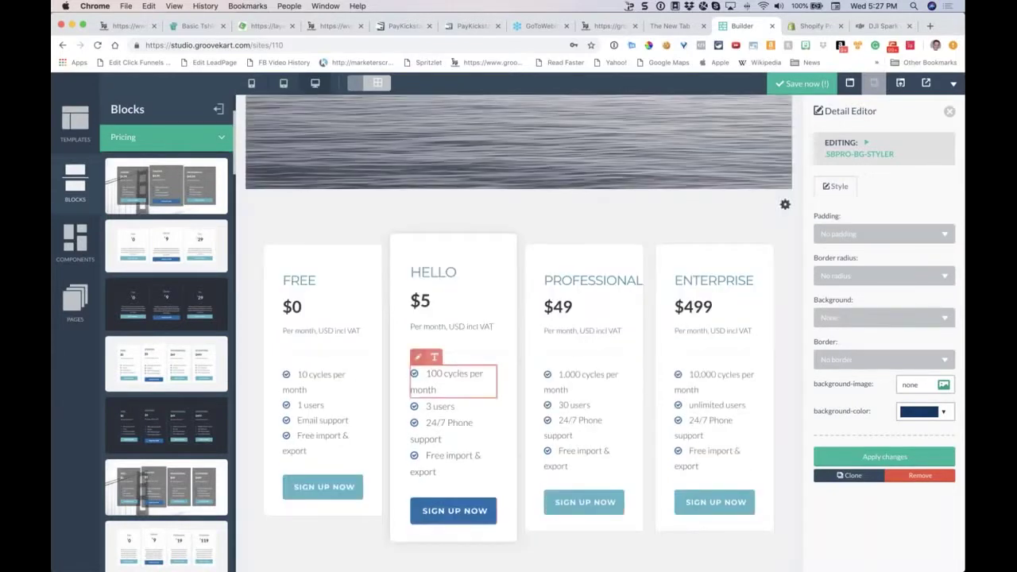
left_click(446, 382)
left_click(849, 318)
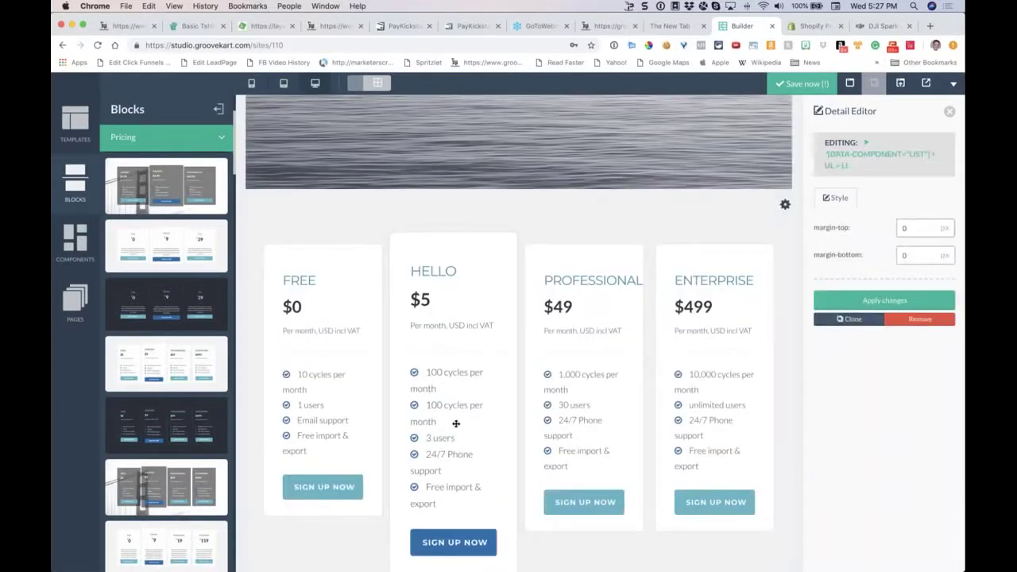
left_click_drag(447, 377, 588, 398)
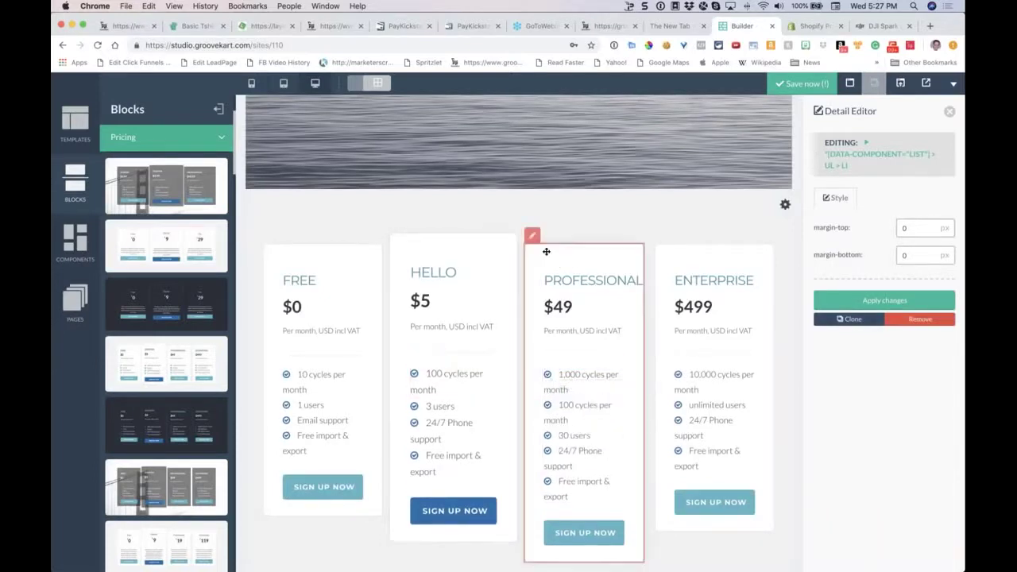
Step: Remove the PROFESSIONAL plan card from the pricing block
left_click(533, 238)
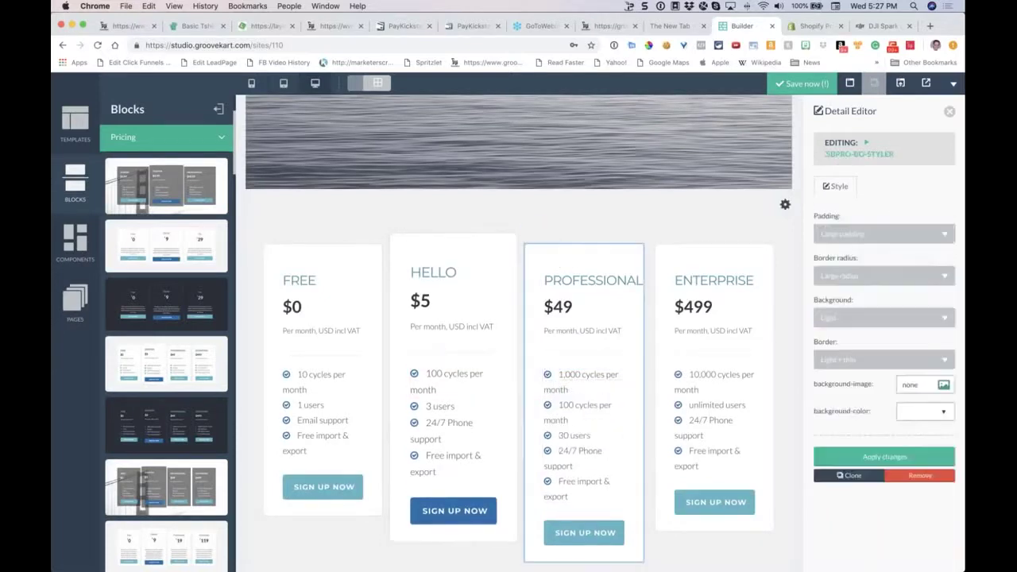
left_click(910, 477)
left_click(566, 240)
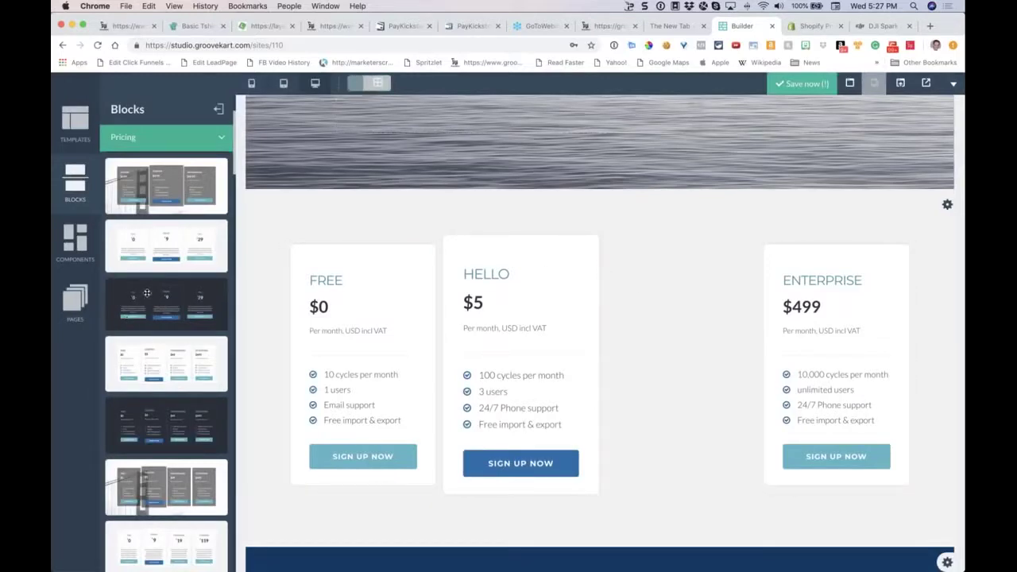
Step: Insert the single testimonial block with the cut-out man's photo between the header and the pricing block
left_click(136, 142)
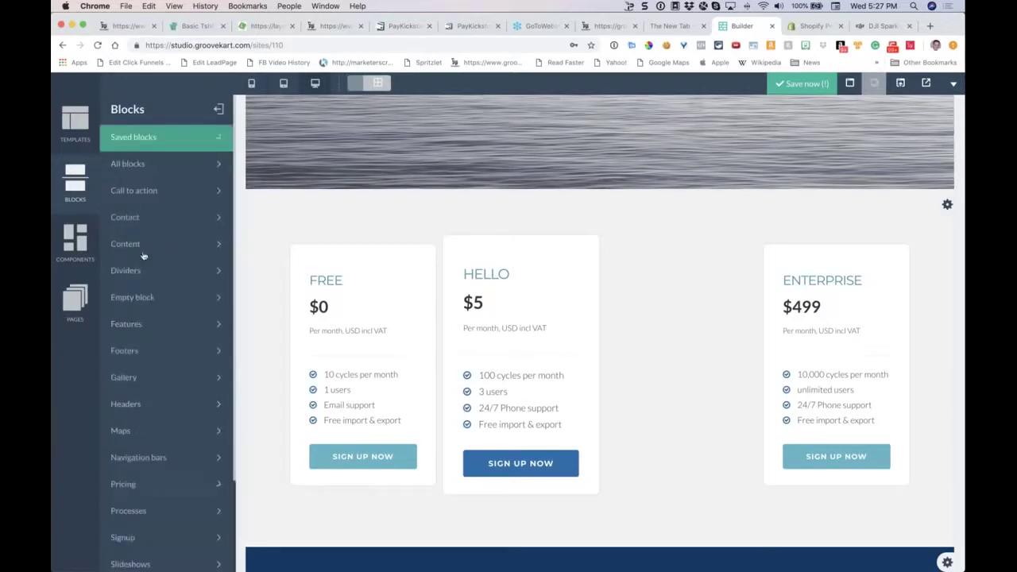
scroll(161, 468, "down", 5)
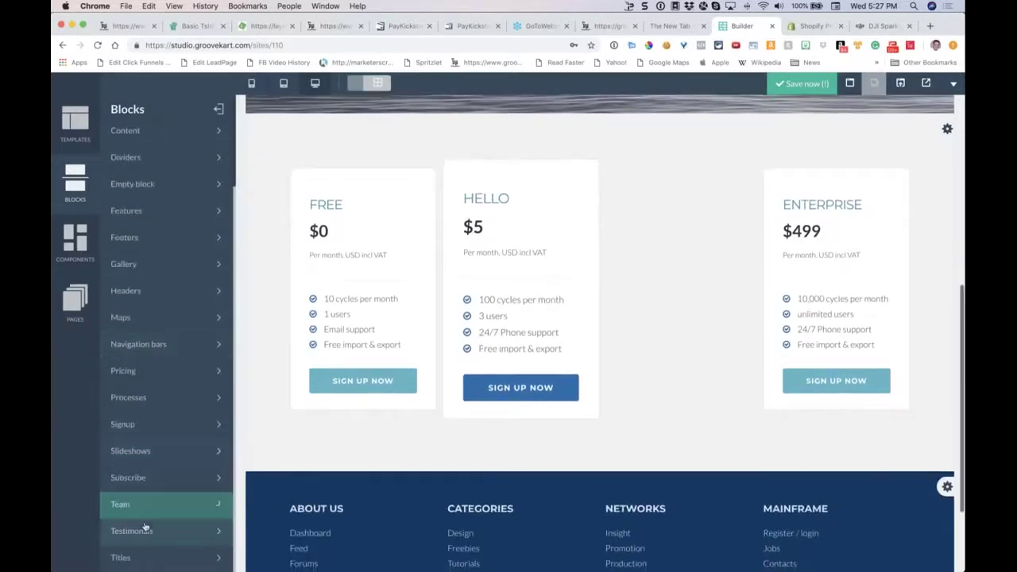
left_click(140, 527)
left_click_drag(150, 324, 374, 495)
Step: Insert the three-person testimonial block with round portraits above the single testimonial and open its first portrait's image settings
scroll(210, 336, "down", 1)
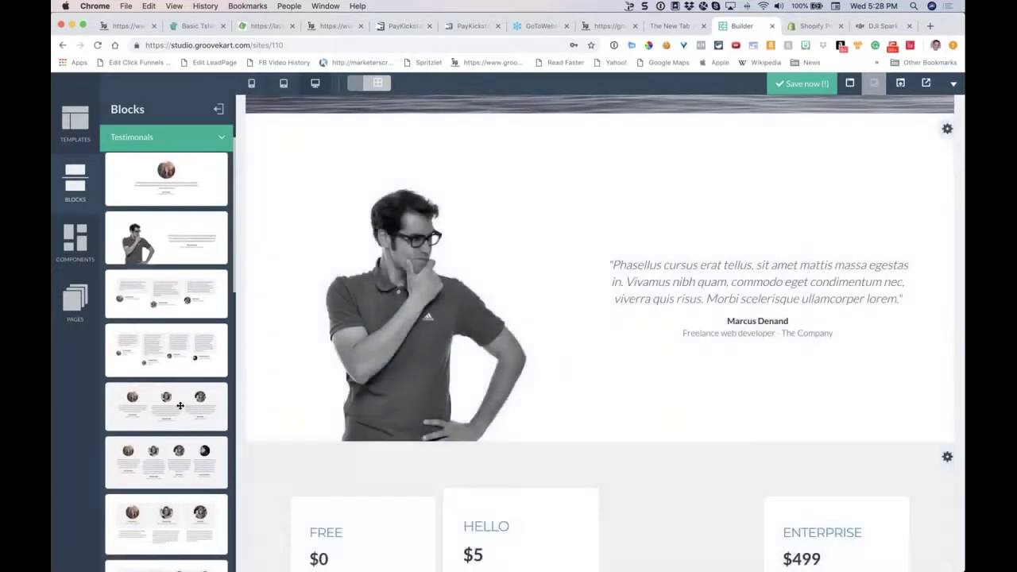
left_click_drag(210, 336, 597, 151)
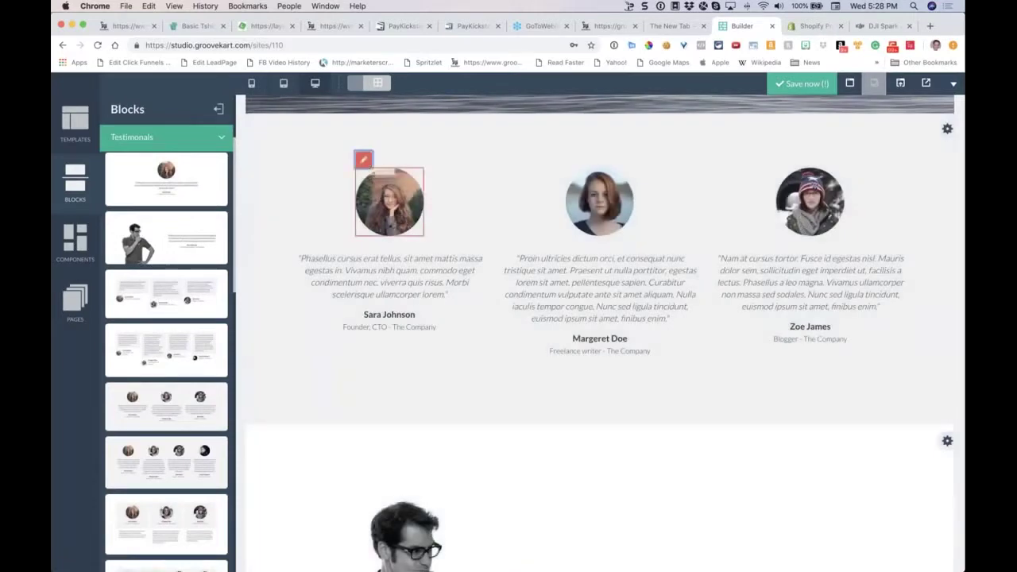
left_click(363, 161)
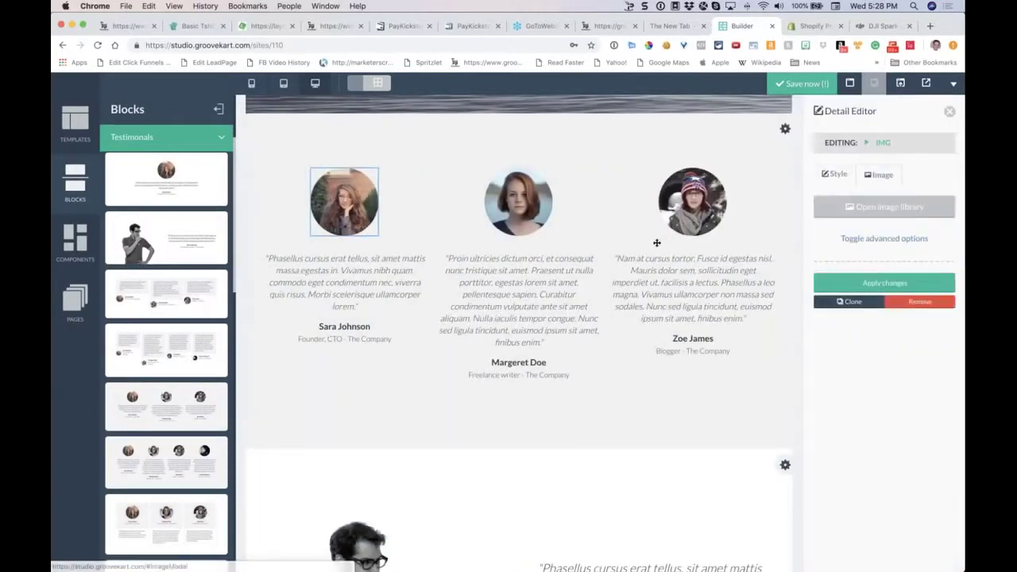
Step: Collapse the block library and save the site
scroll(659, 182, "up", 5)
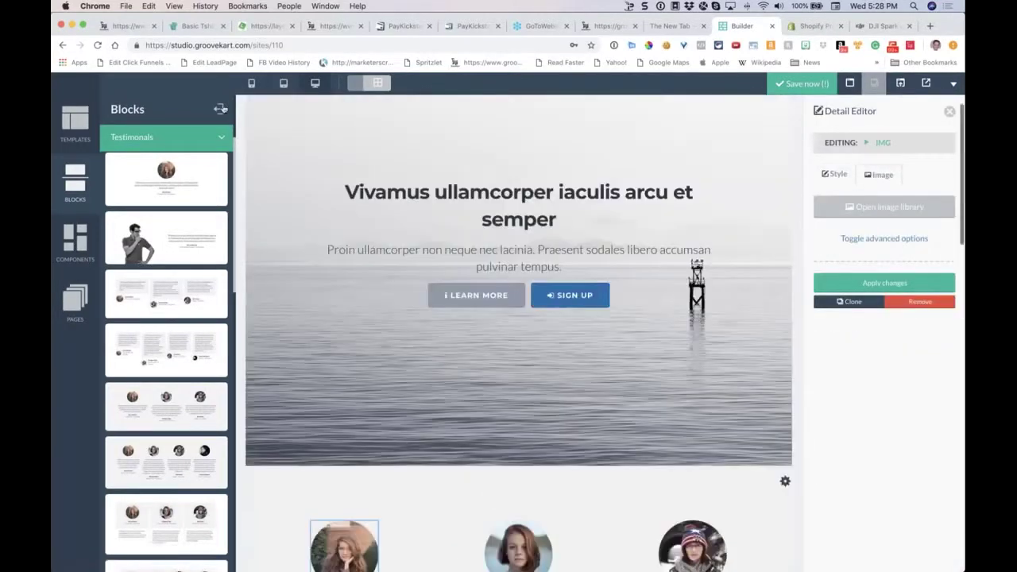
left_click(218, 109)
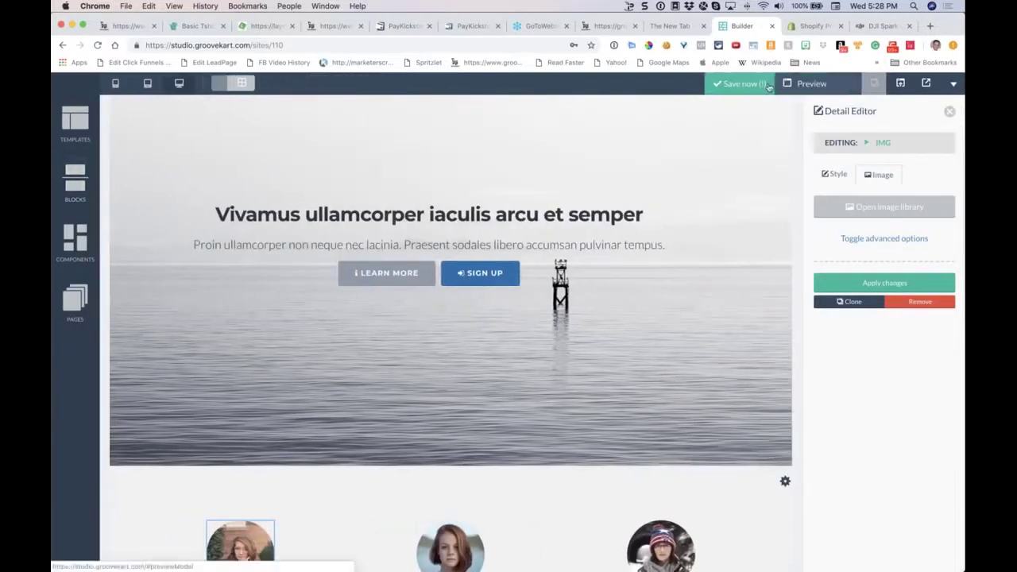
left_click(787, 88)
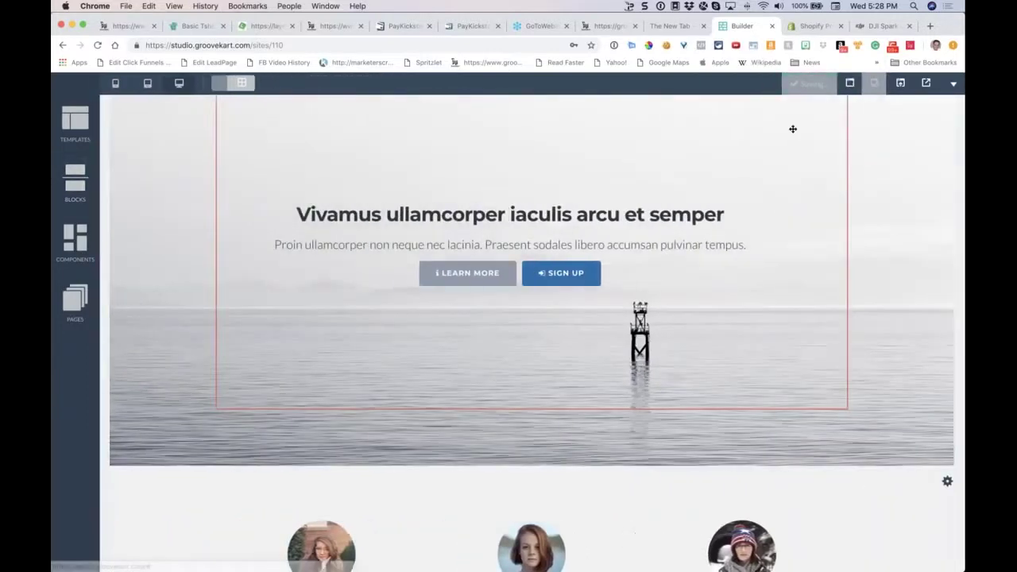
Step: Preview the page in a new browser tab, look through its blocks, try the FEATURES link, and close the preview
left_click(810, 83)
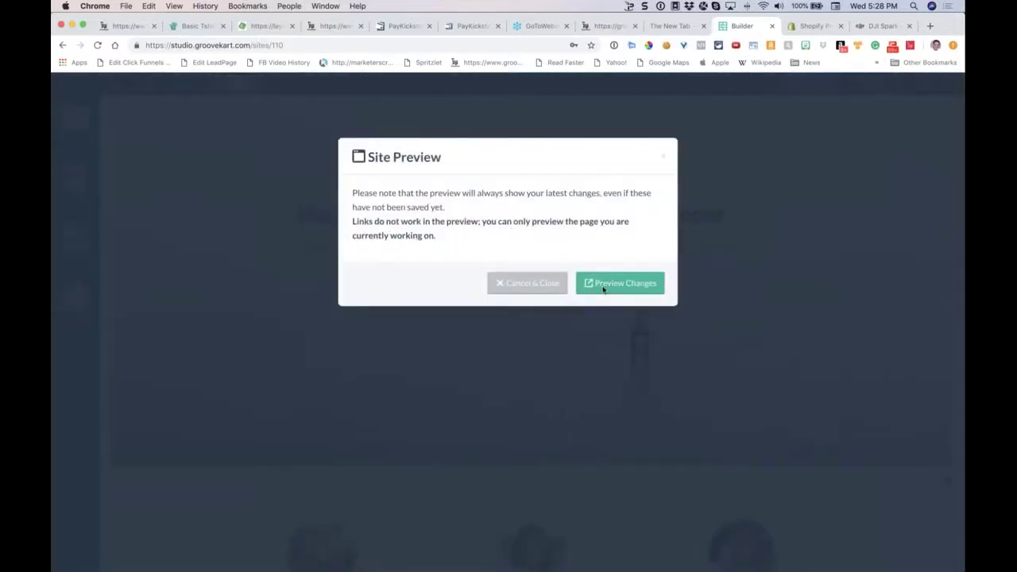
left_click(602, 284)
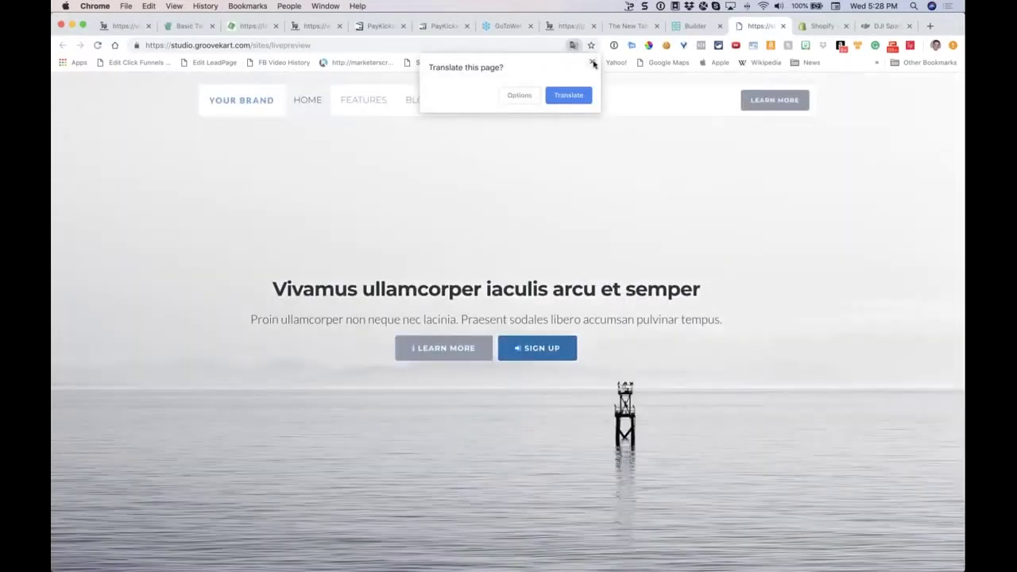
left_click(592, 62)
scroll(582, 173, "down", 10)
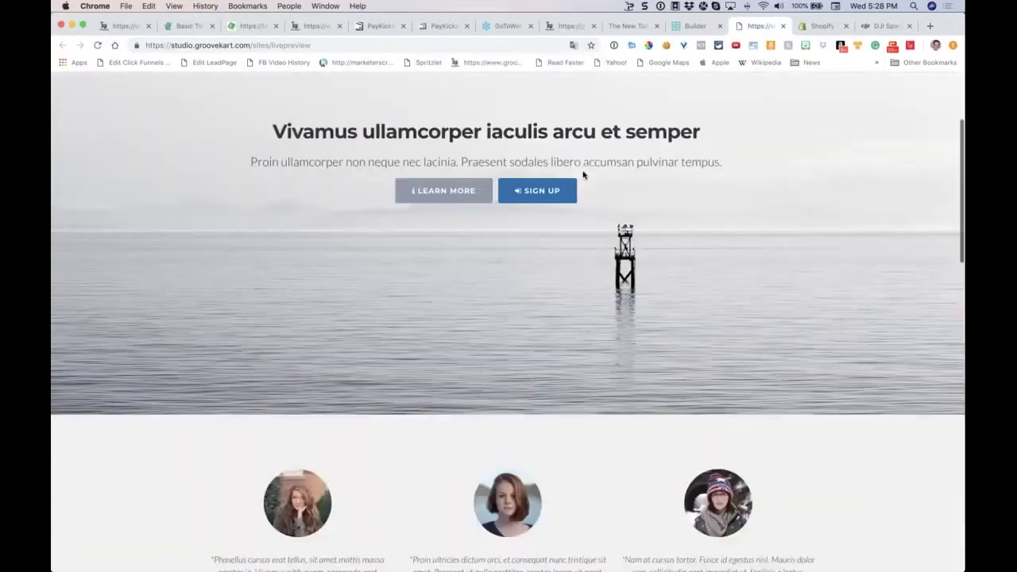
scroll(582, 175, "down", 3)
scroll(582, 175, "up", 15)
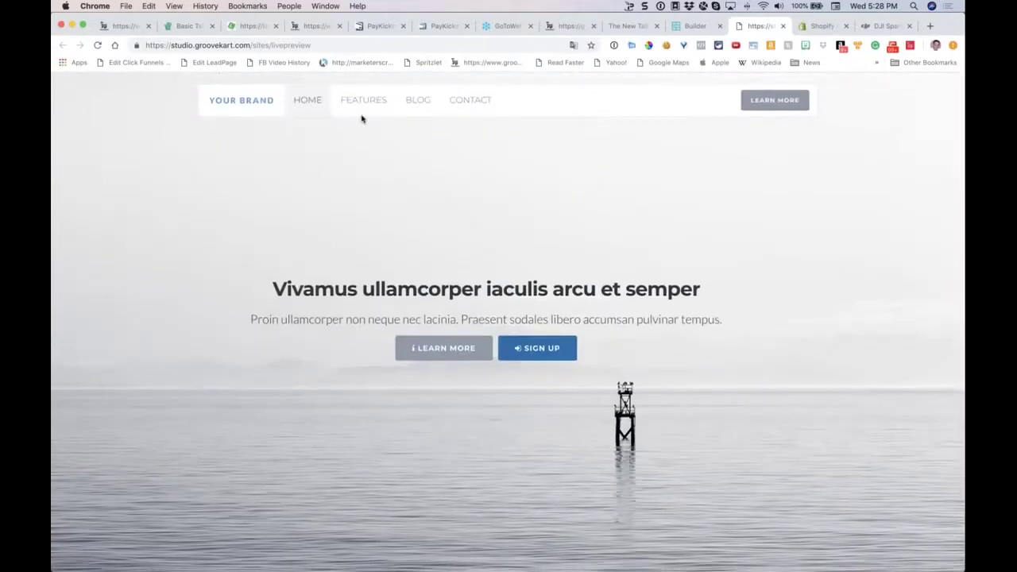
left_click(352, 102)
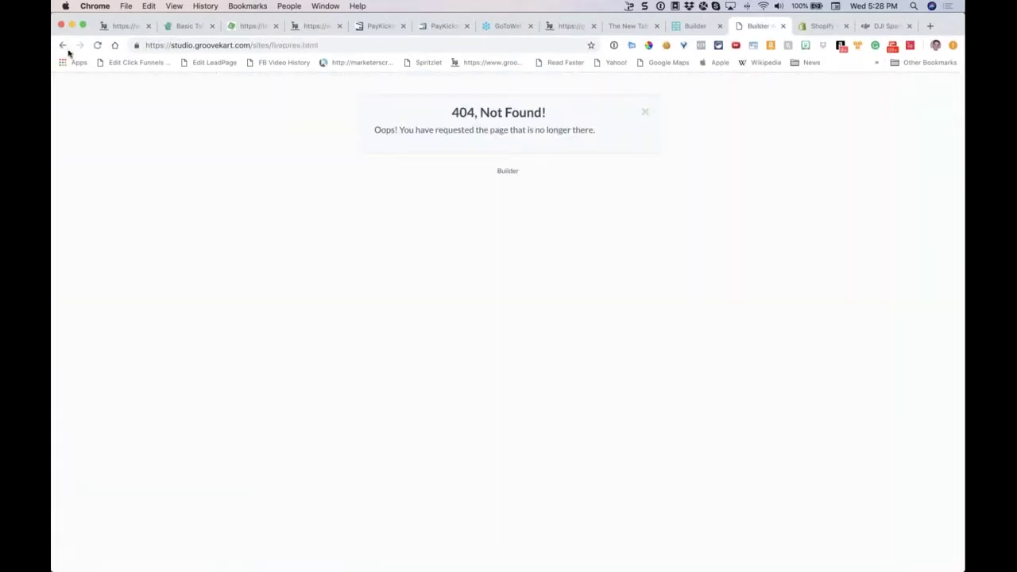
left_click(783, 26)
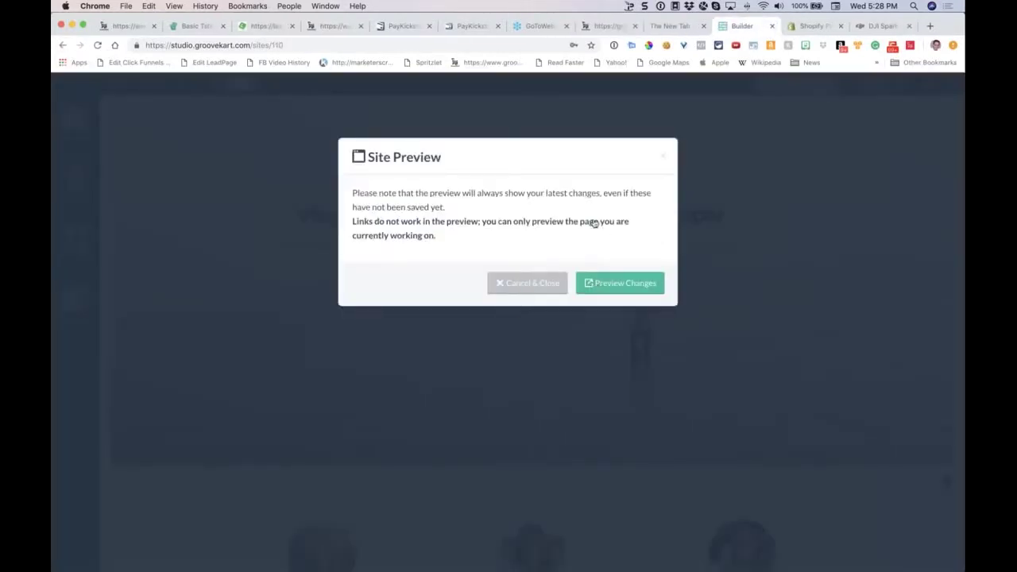
Step: Save the site and reload the builder page
key("super+s")
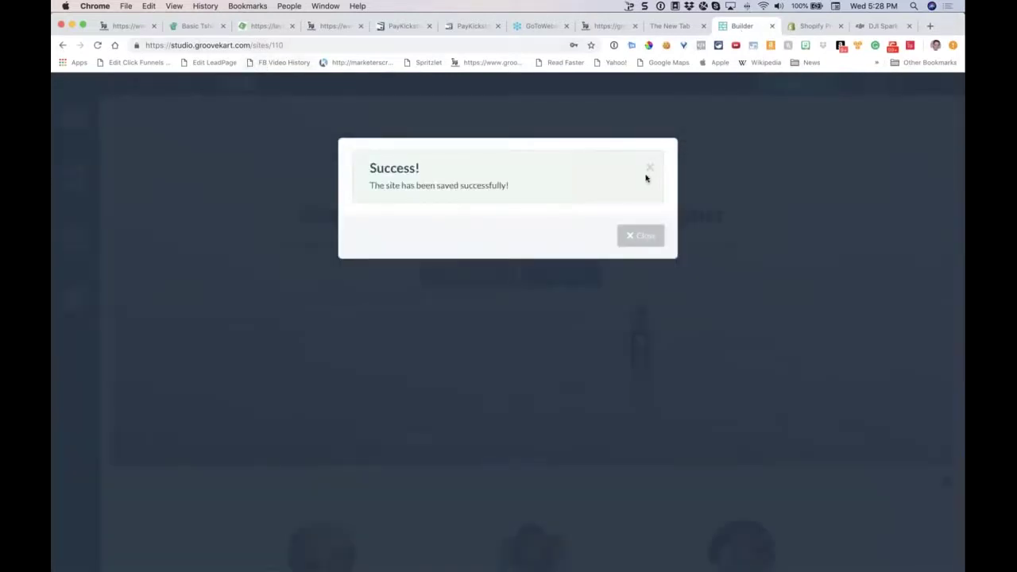
key("super+l")
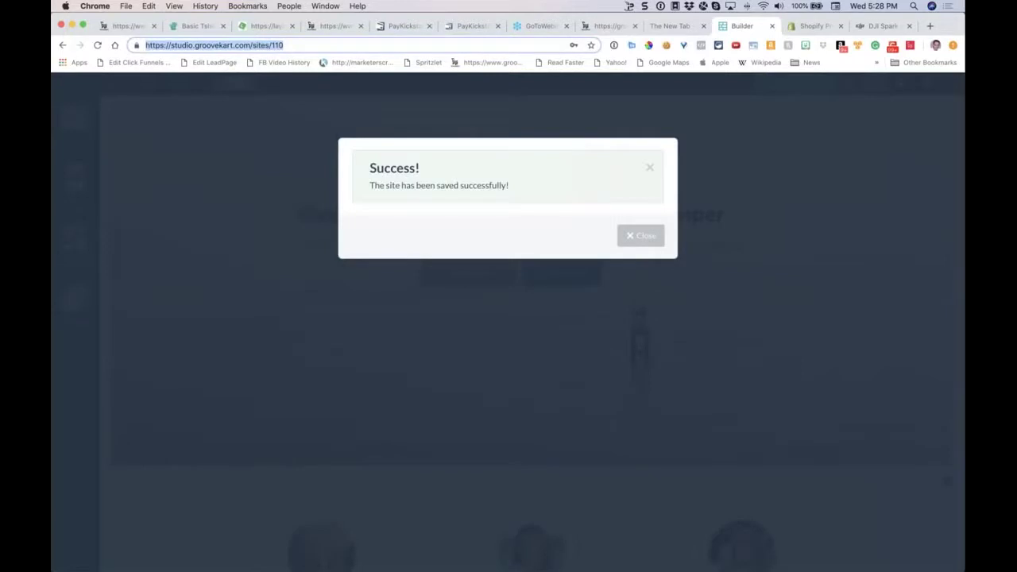
key("Return")
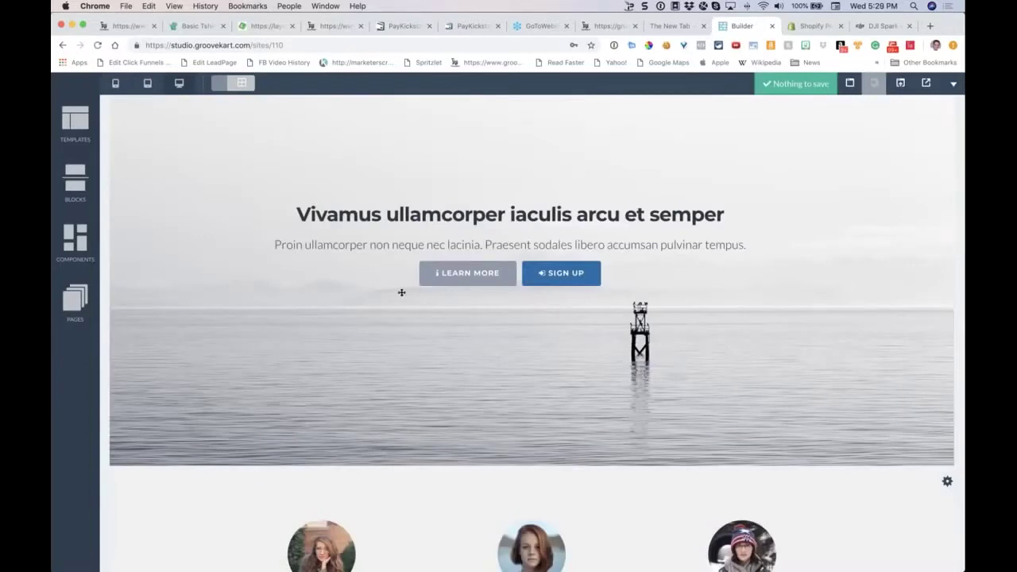
Step: Open Pinterest in a new browser tab and search it for "cat self groomer"
left_click(930, 29)
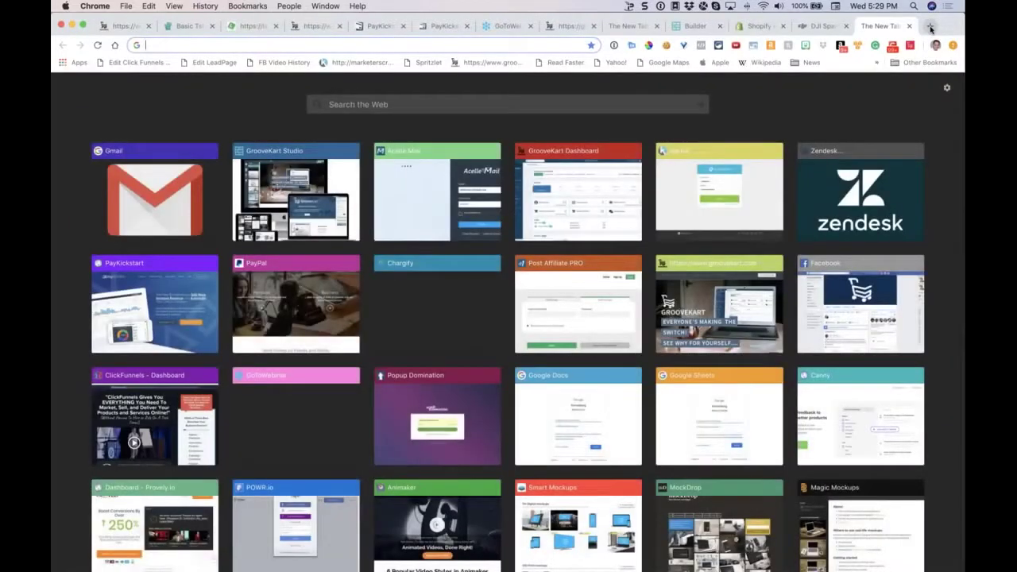
type("pin")
key("Return")
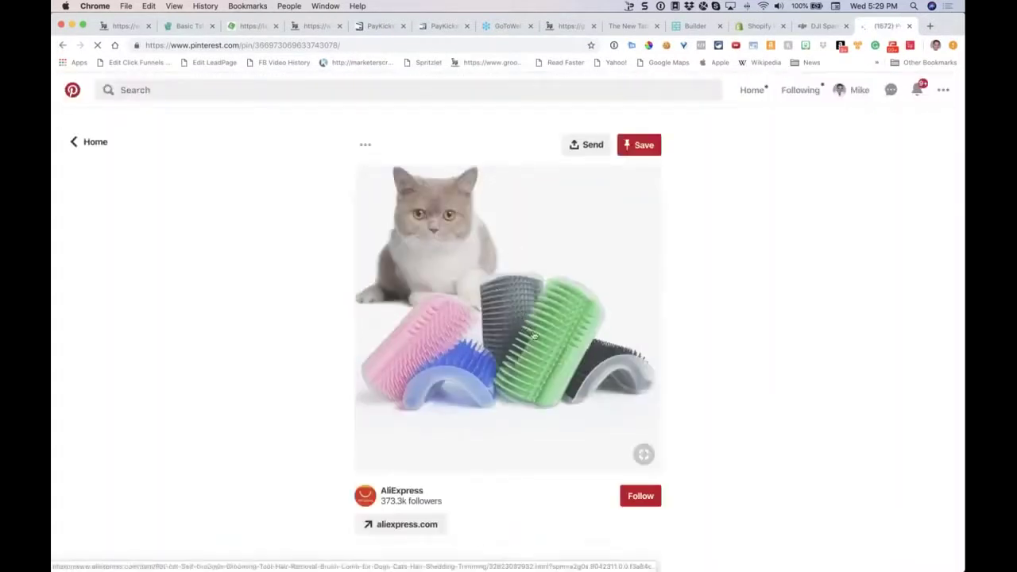
left_click(142, 89)
type("cat self ")
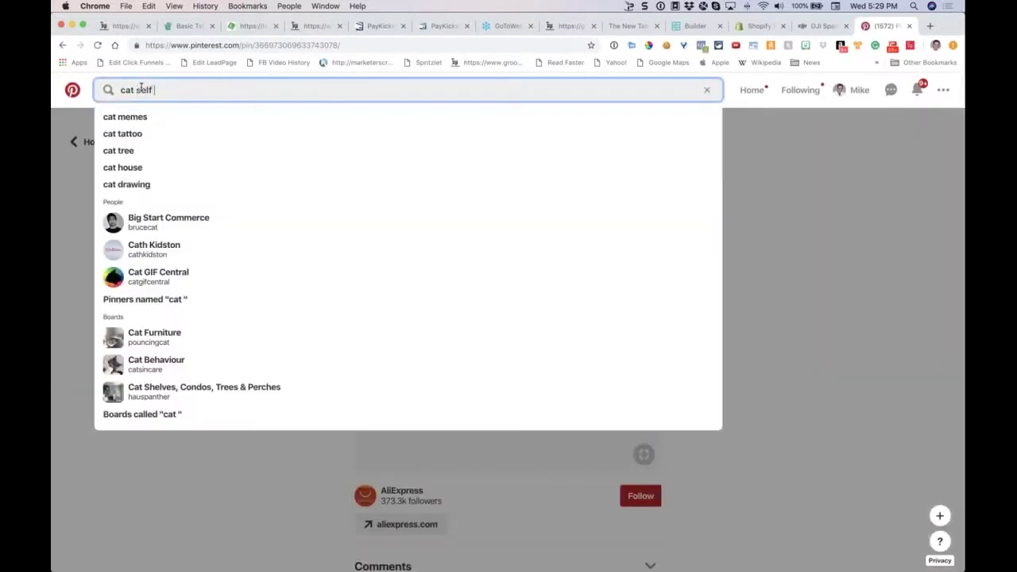
type("groomer")
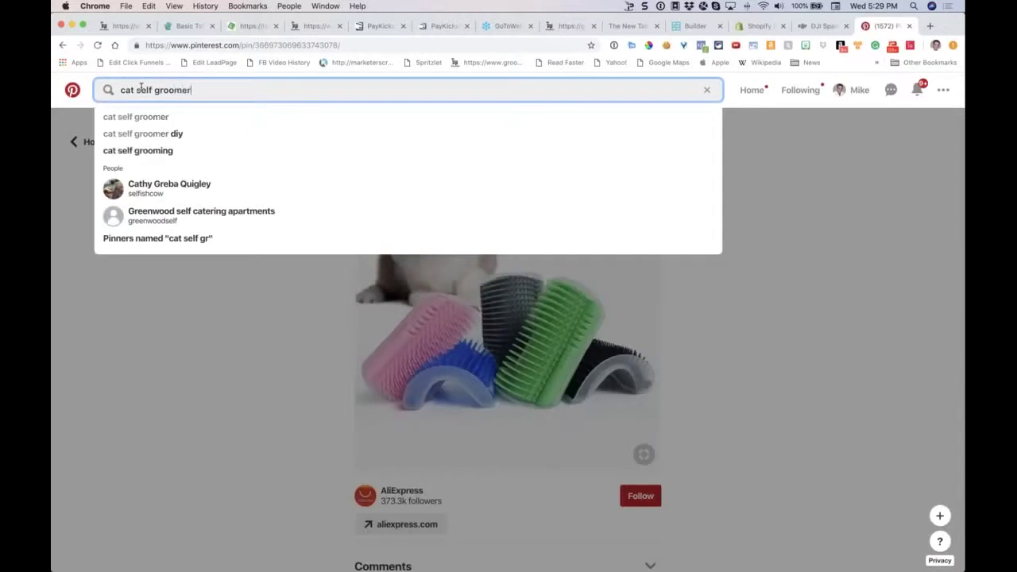
key("Return")
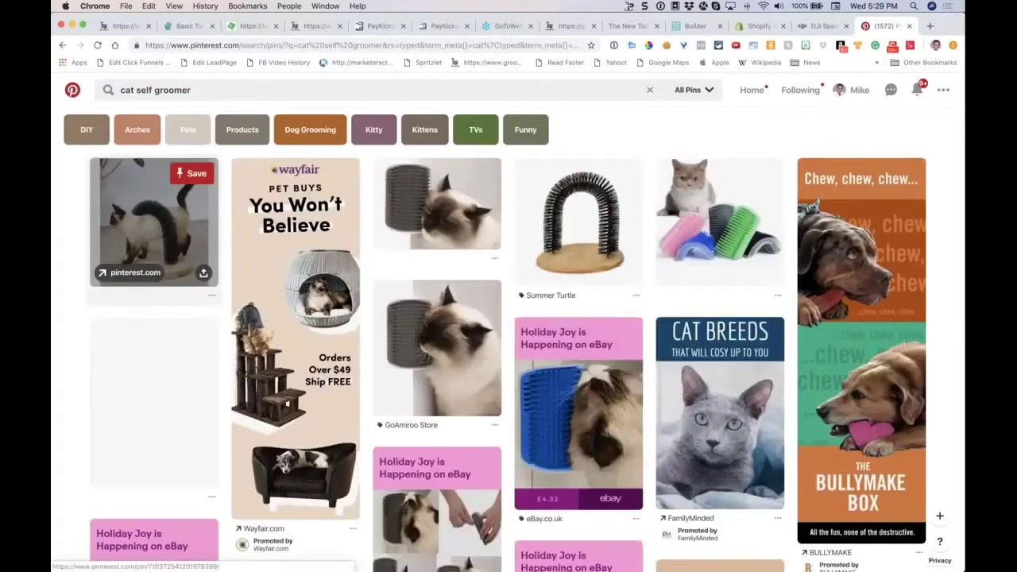
Step: Open amazon.com in another new browser tab
left_click(930, 25)
type("amazon.com")
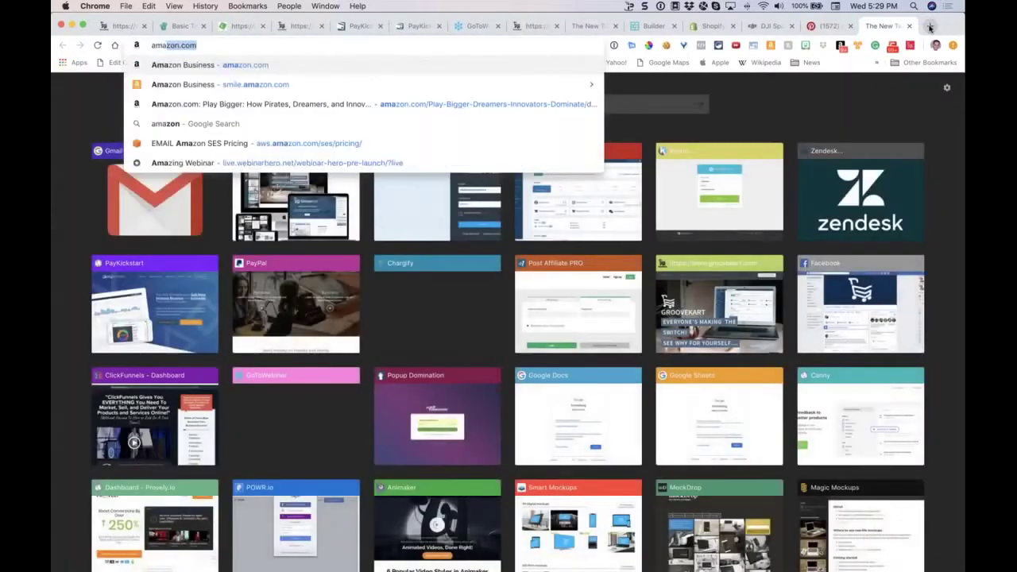
key("Return")
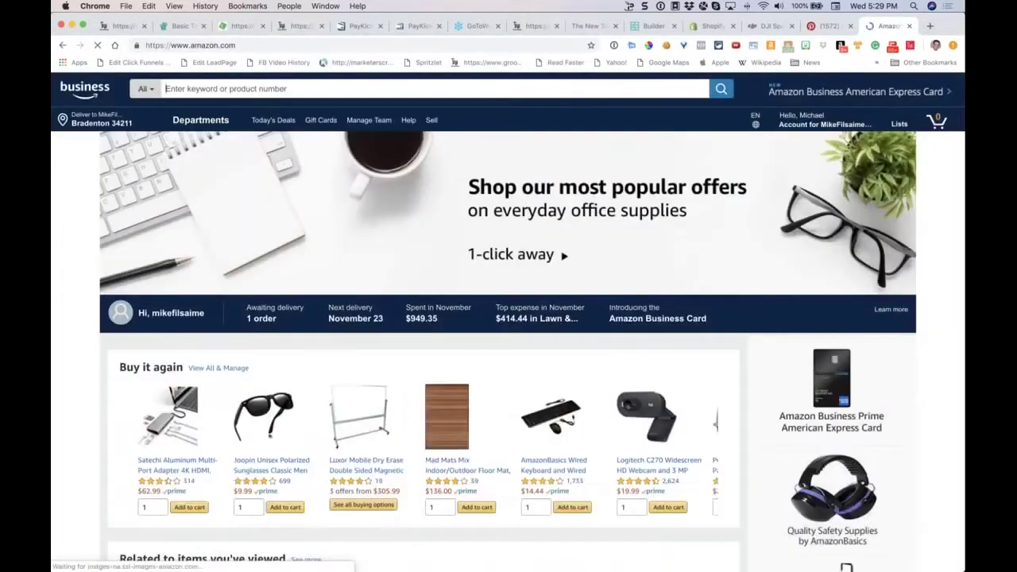
type("zz")
key("BackSpace")
key("BackSpace")
type("t")
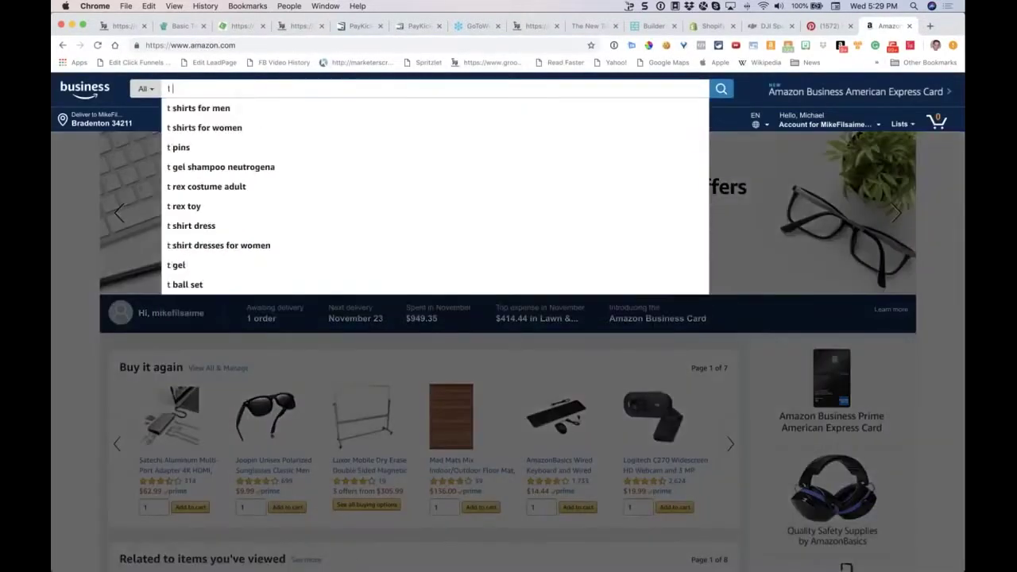
key("BackSpace")
key("BackSpace")
Step: Search Amazon for "cat self groomer" and look through the listed products and prices
type("cat self")
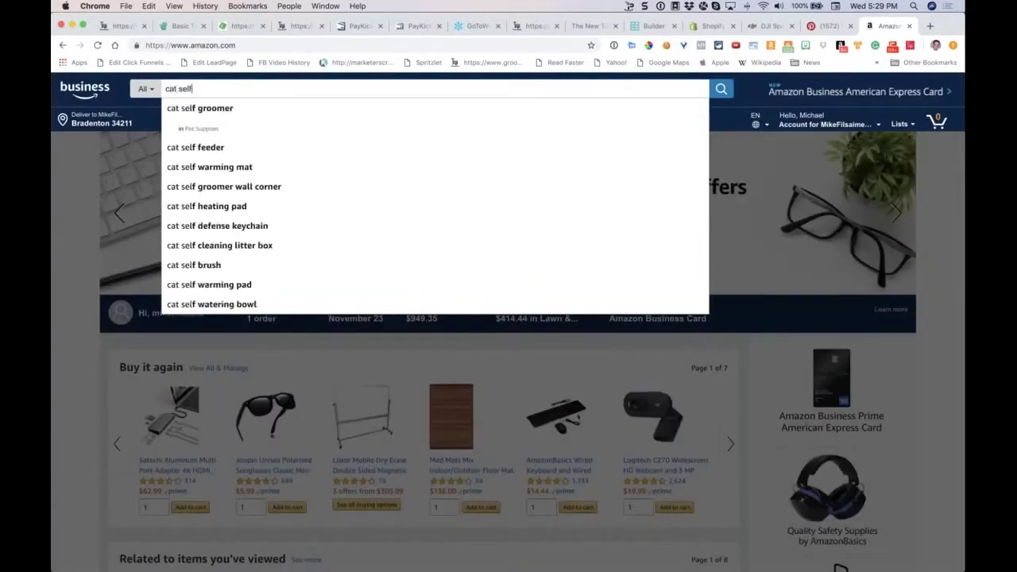
left_click(187, 113)
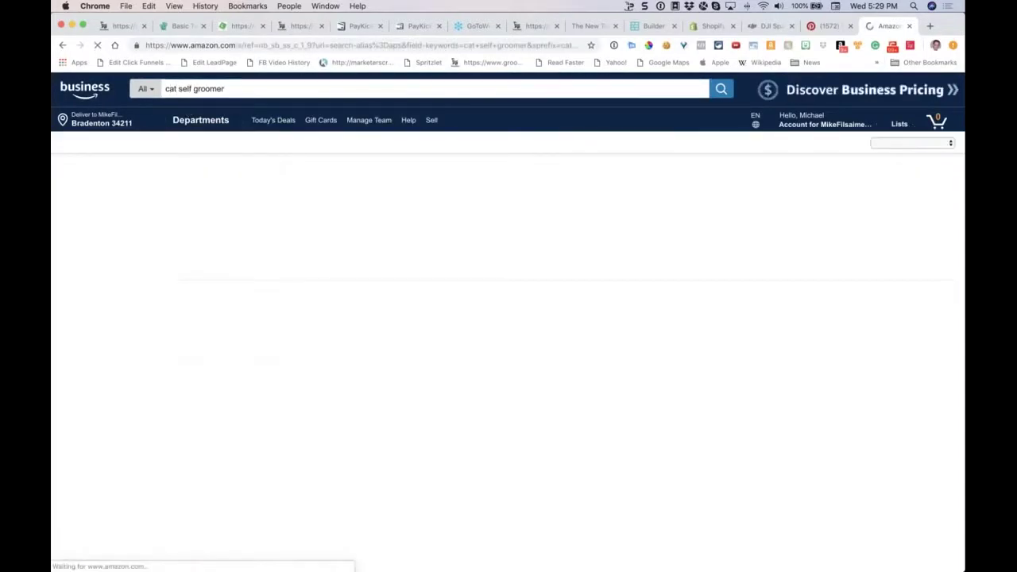
scroll(363, 238, "down", 1)
scroll(363, 239, "down", 3)
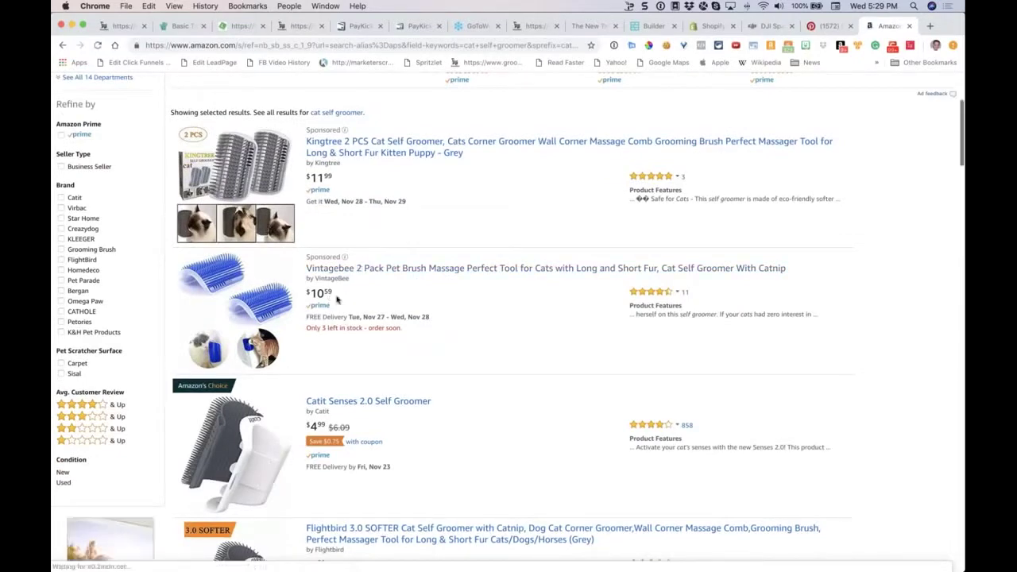
scroll(337, 299, "up", 4)
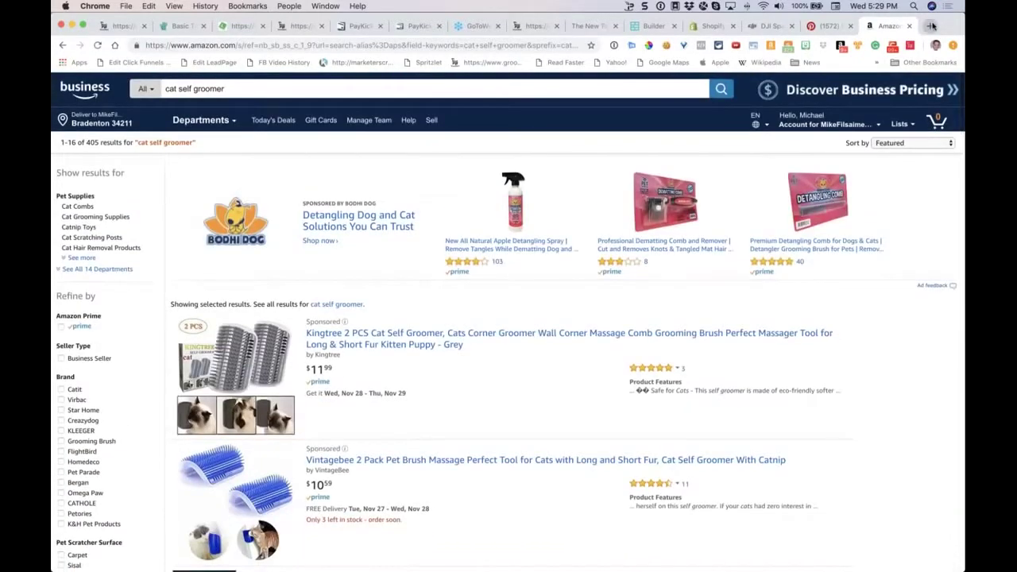
Step: Open AliExpress in a new browser tab and go to its account sign-in page
left_click(933, 26)
type("a")
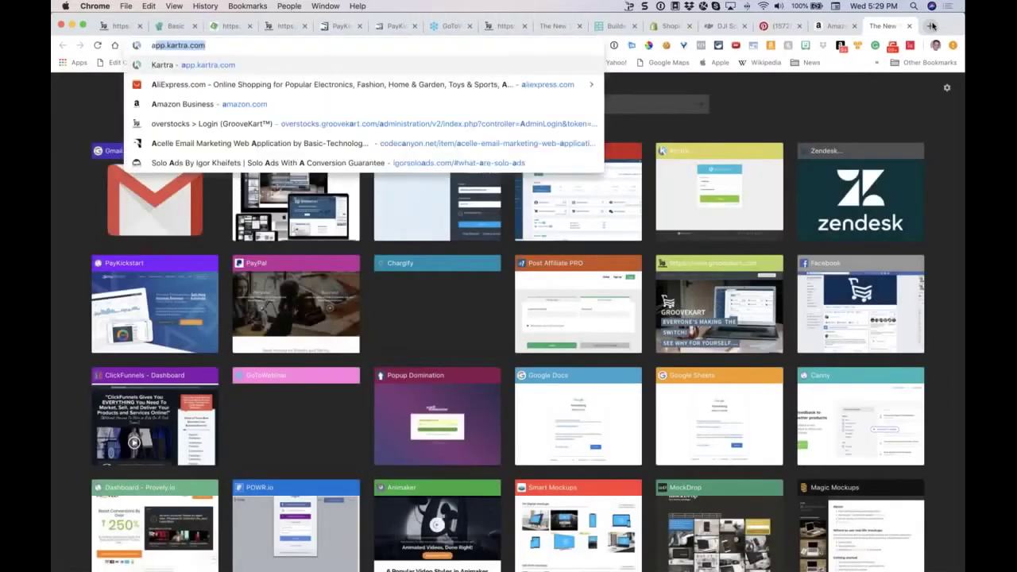
type("l")
key("Return")
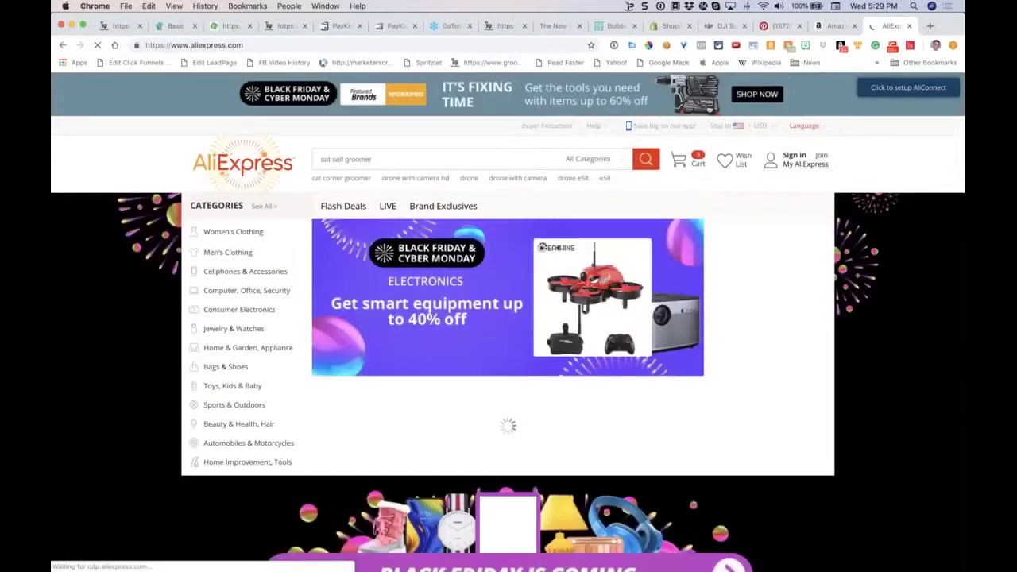
mouse_move(795, 155)
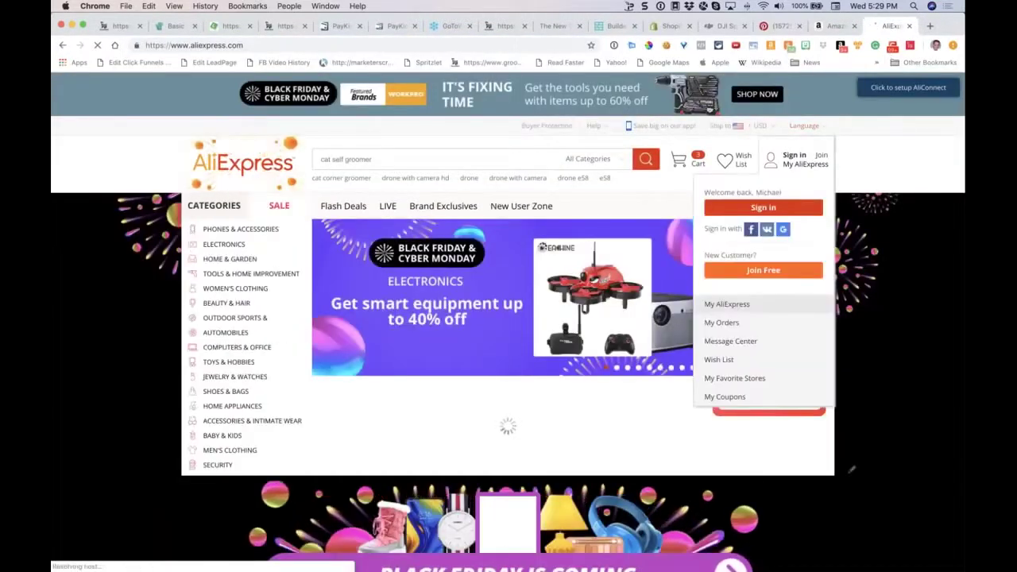
left_click(760, 207)
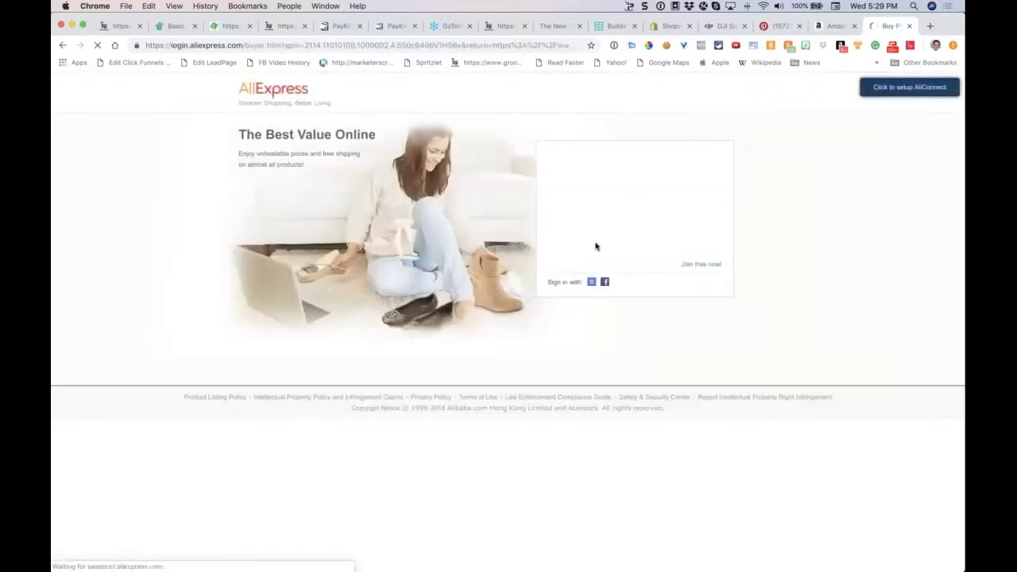
Step: Get past the AliExpress sign-in page to its home page, checking the Amazon cat self groomer results meanwhile
left_click(593, 251)
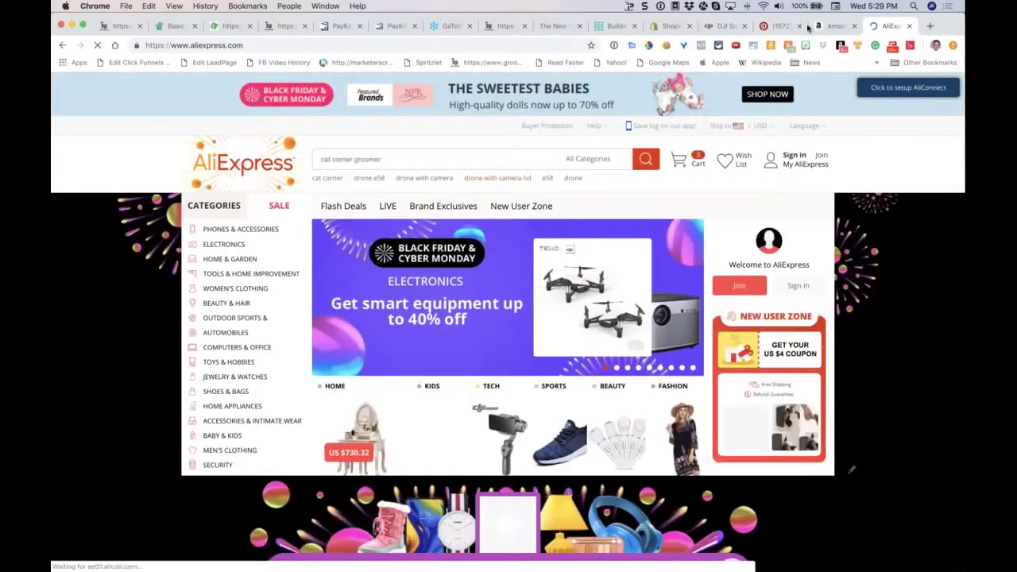
left_click(827, 26)
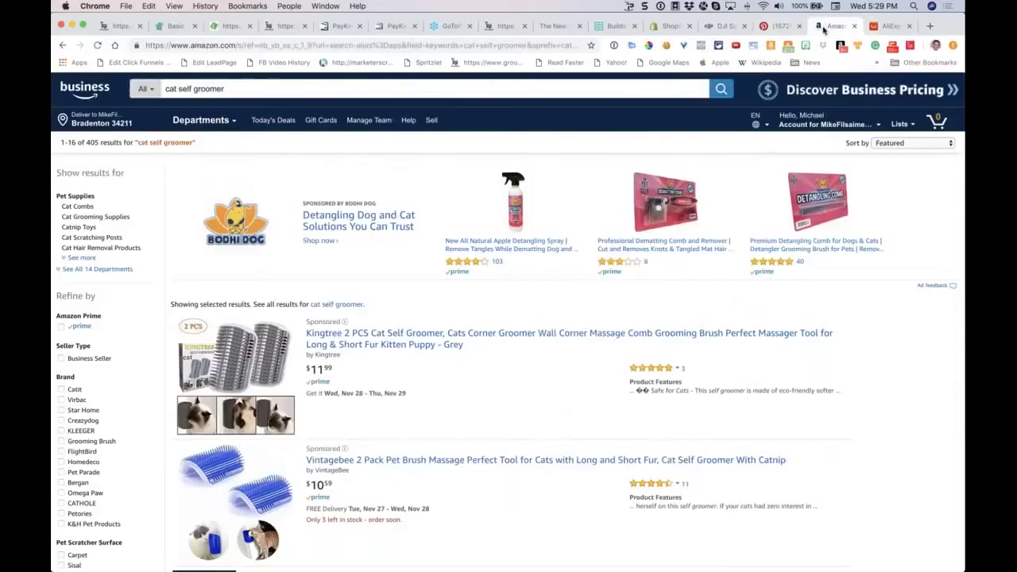
left_click(889, 26)
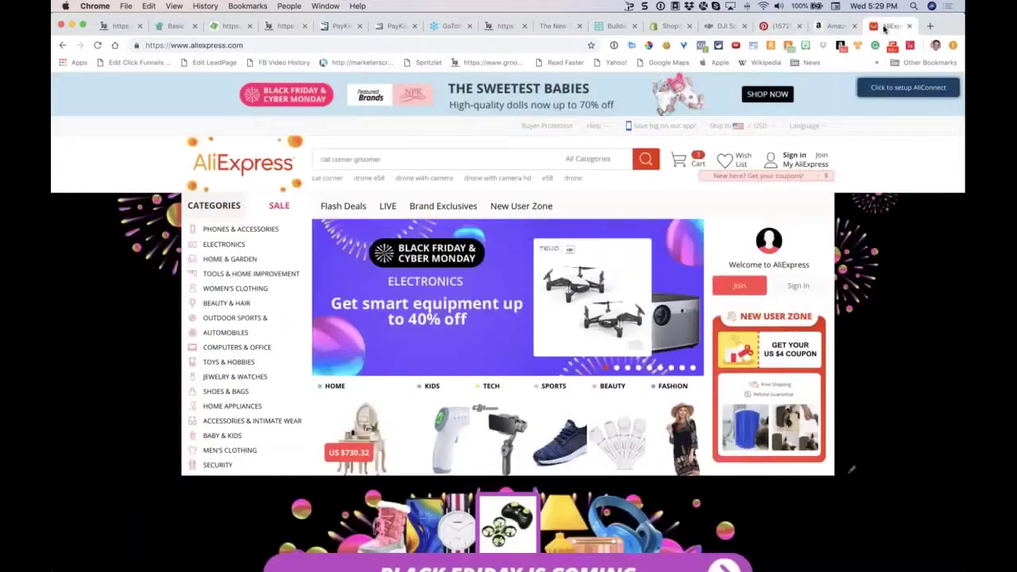
Step: Return to the Studio builder, exit to its Sites overview and go to the GrooveKart store dashboard
left_click(599, 30)
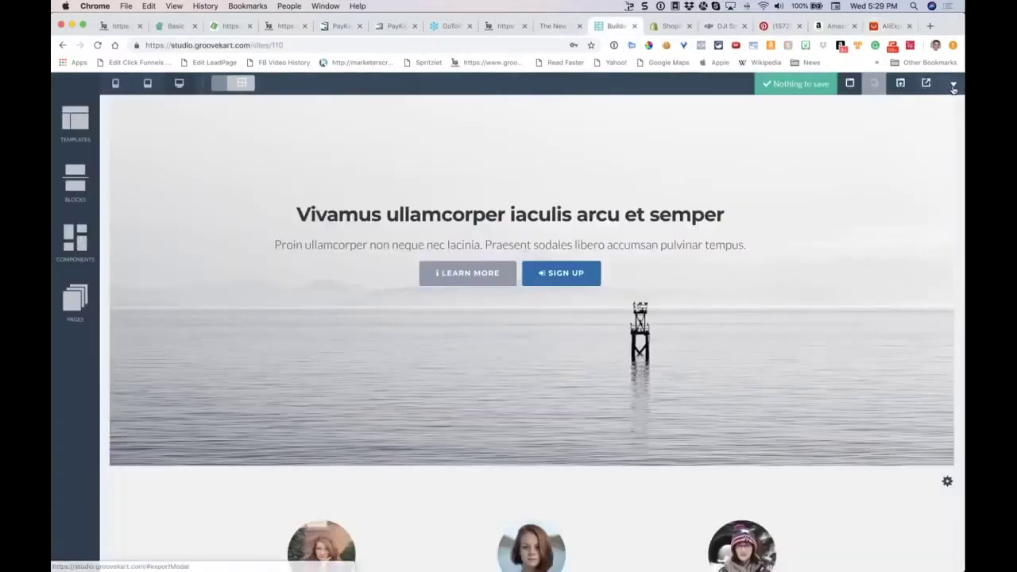
left_click(954, 82)
left_click(891, 155)
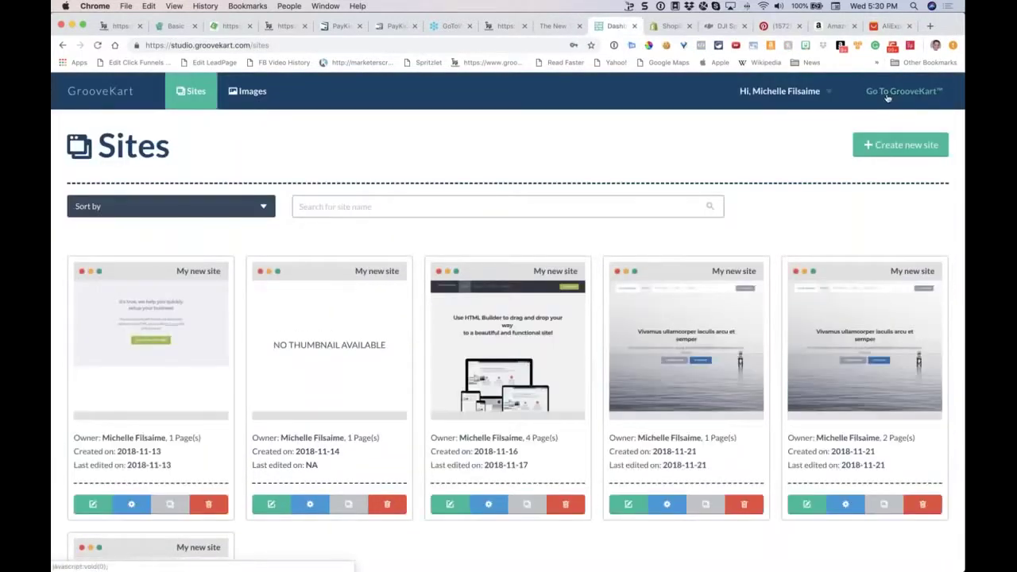
left_click(898, 91)
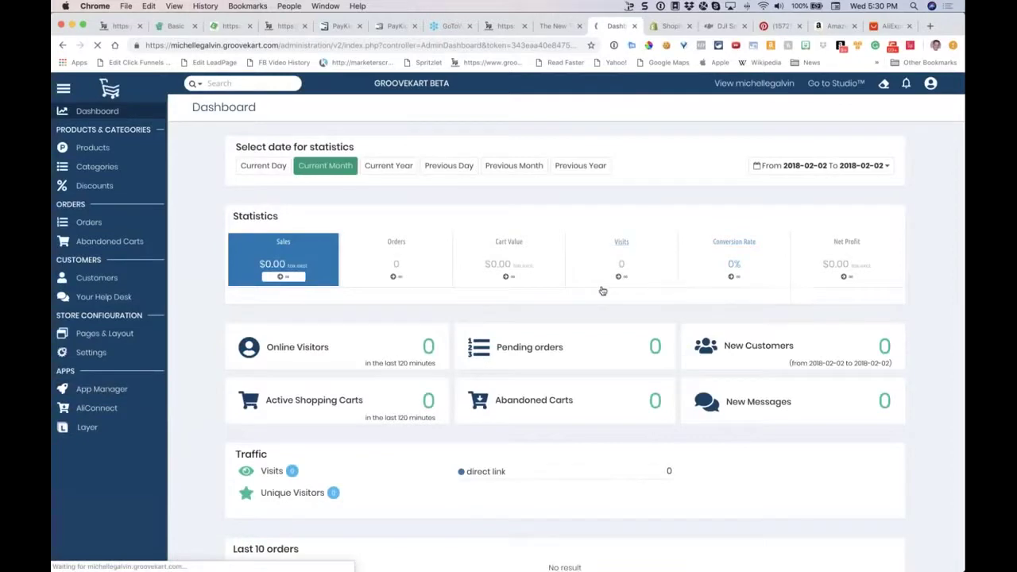
Step: Browse the GrooveKart App Store, view the AliConnect app's configuration and close it
scroll(562, 332, "down", 5)
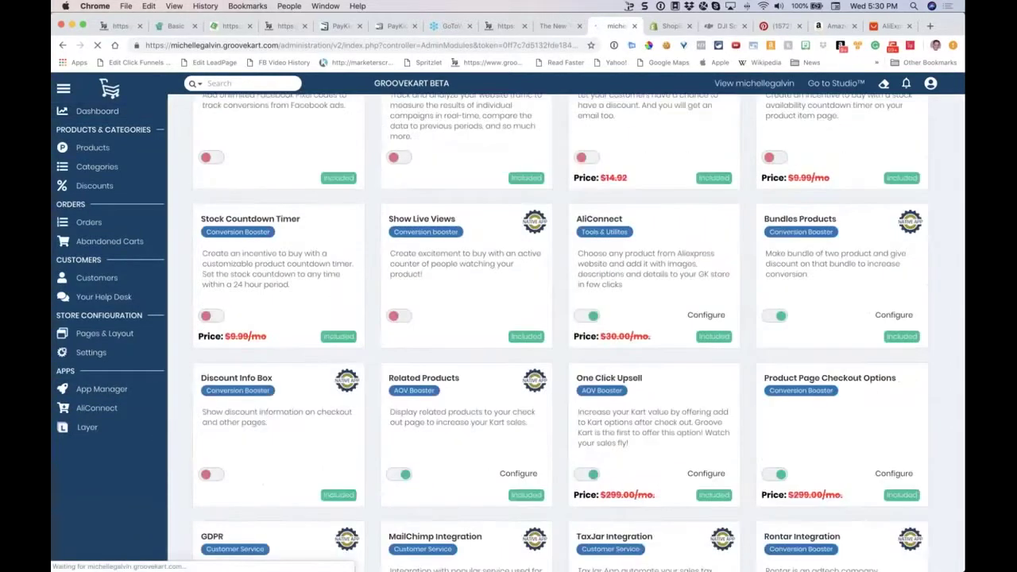
scroll(625, 256, "down", 1)
left_click(706, 271)
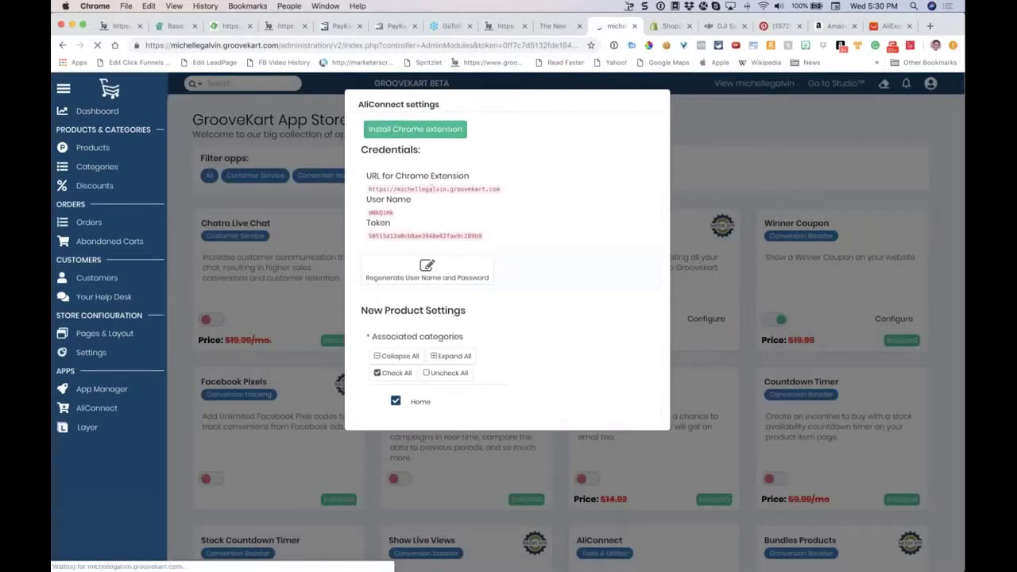
left_click(692, 152)
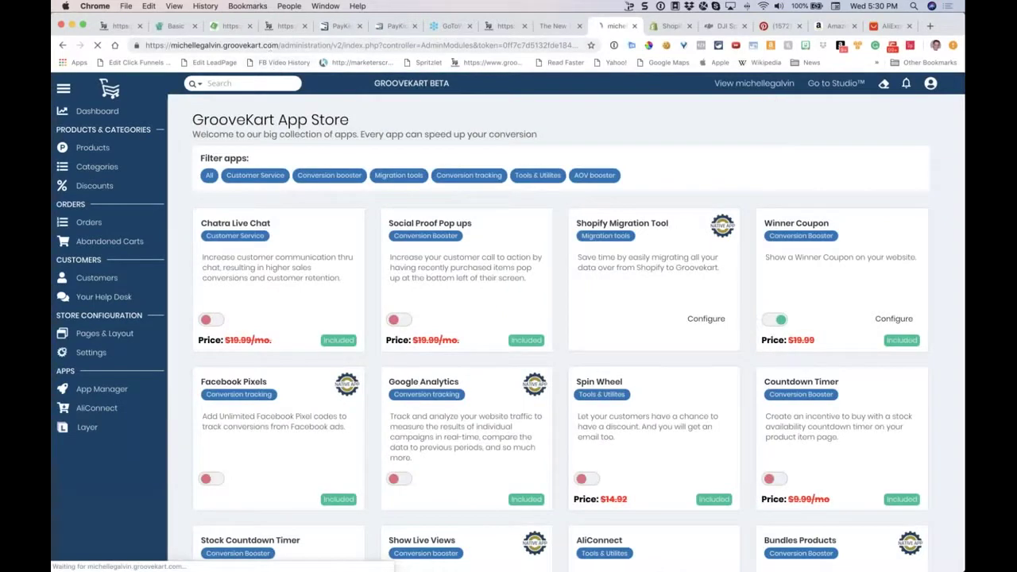
Step: Sign out of the current store and log in to the overstocks GrooveKart admin with the saved credentials
left_click(931, 82)
left_click(868, 221)
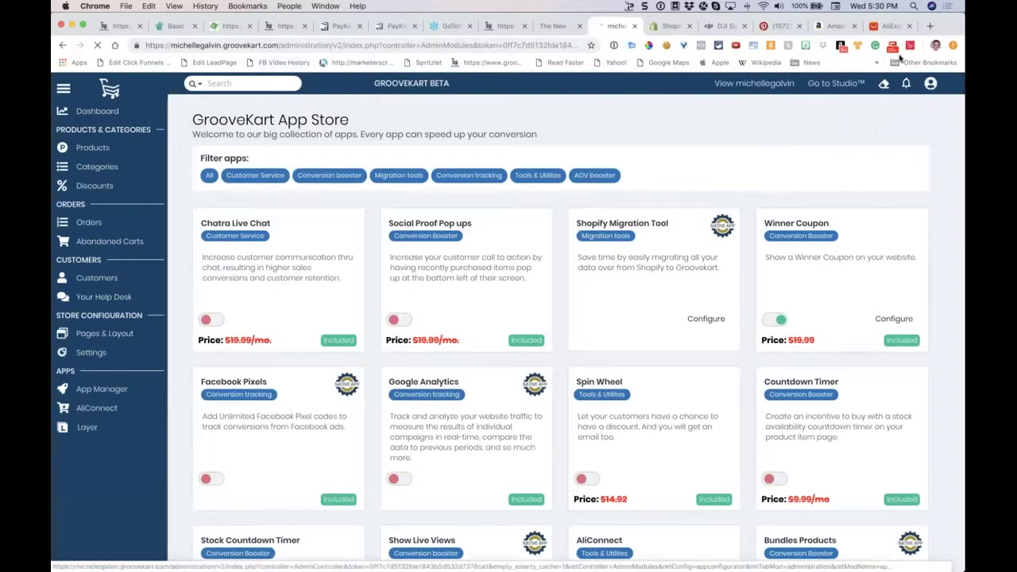
type("ob")
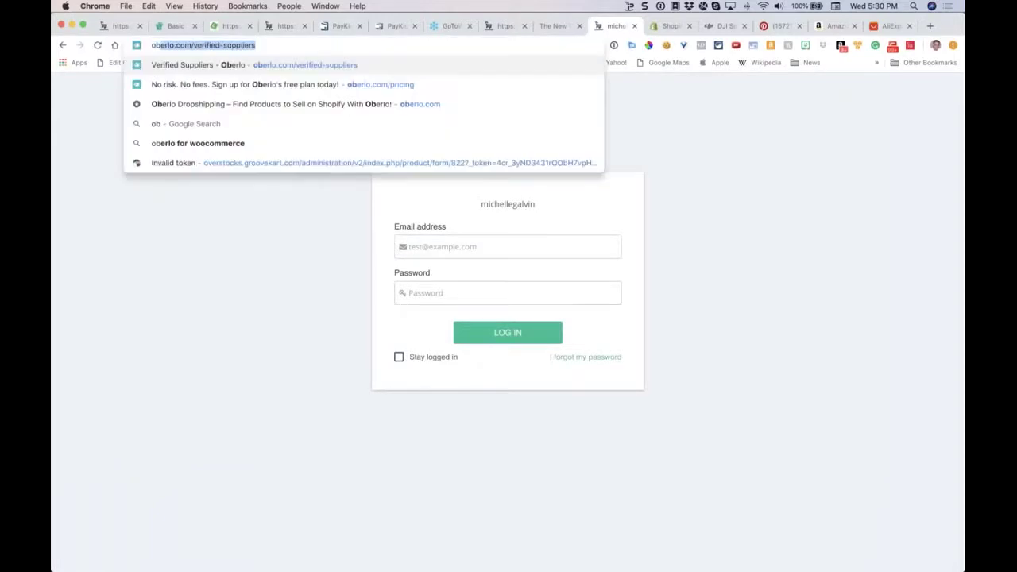
key("BackSpace")
type("vekart")
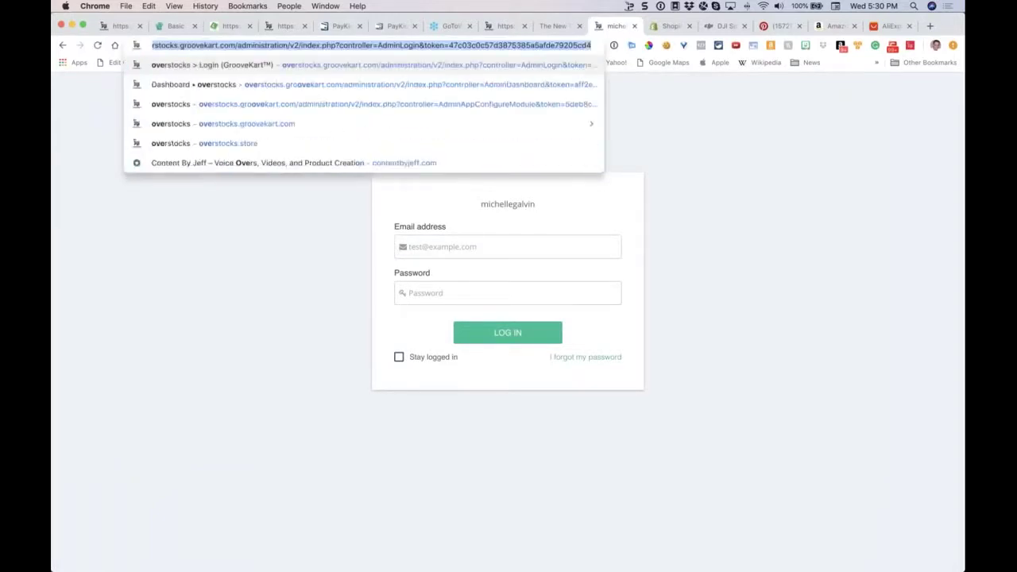
key("Return")
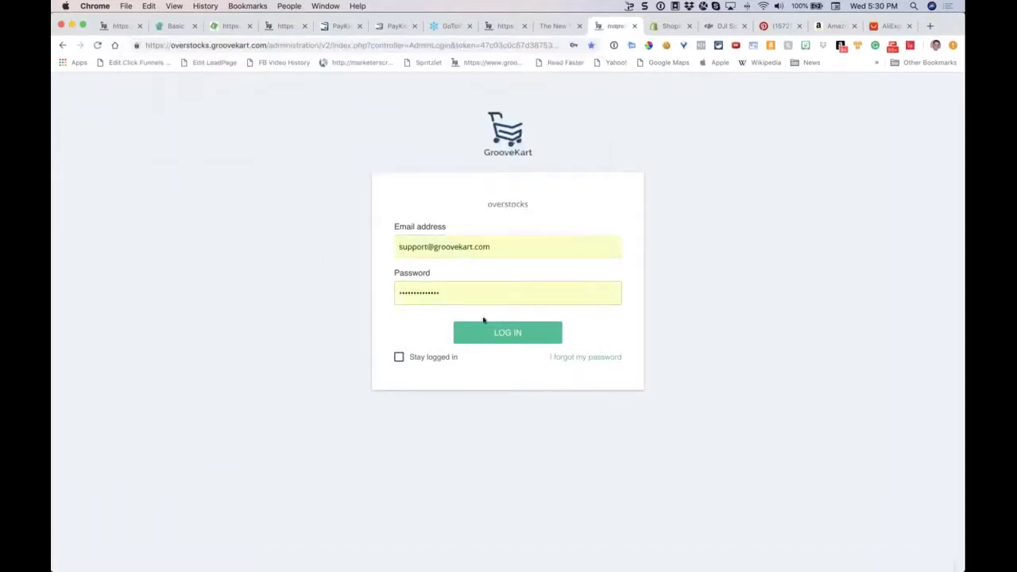
key("Return")
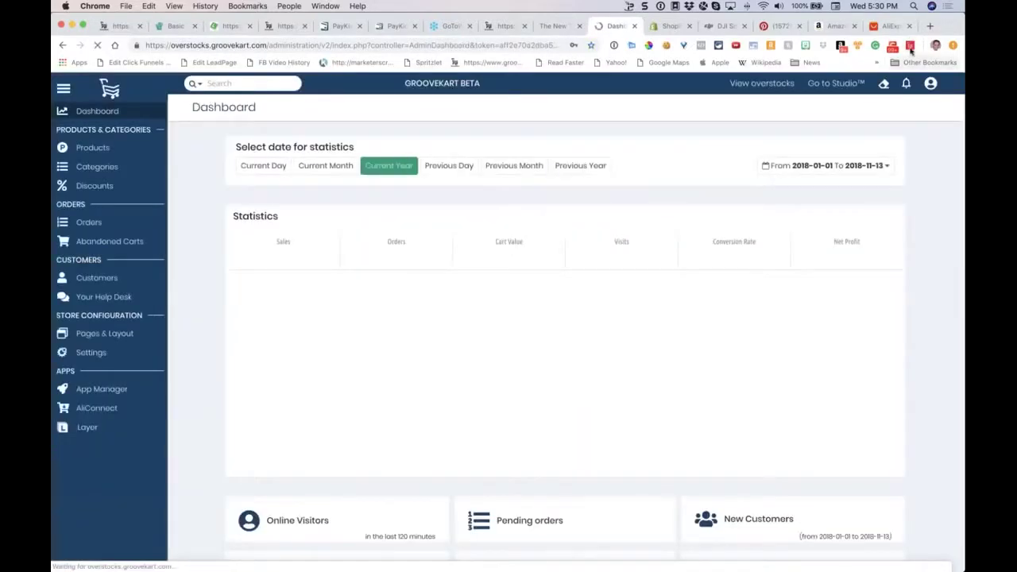
Step: Switch to AliExpress, search for "cat self groomer" and browse the listed products
left_click(889, 26)
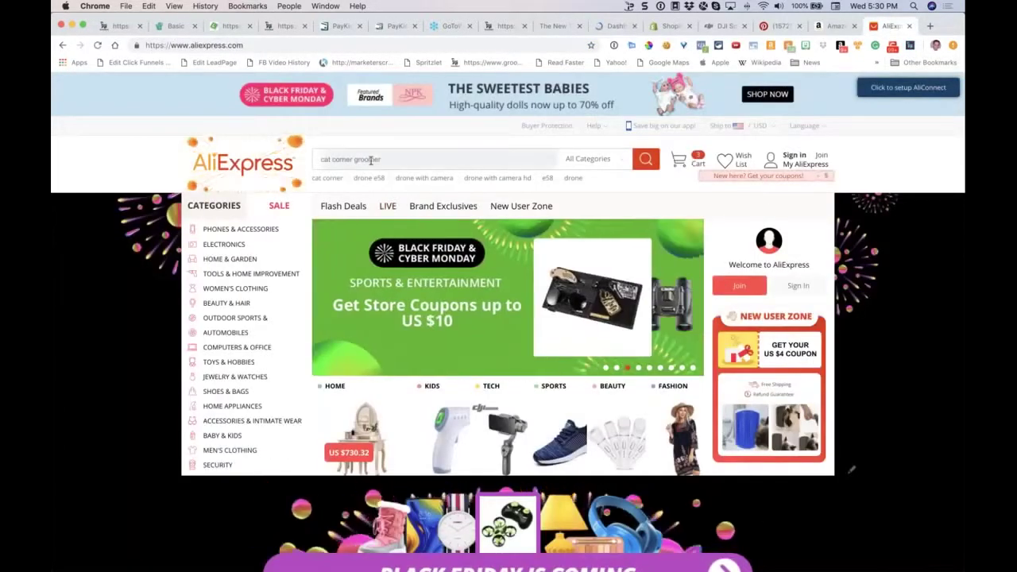
left_click(371, 160)
type("cat self gr")
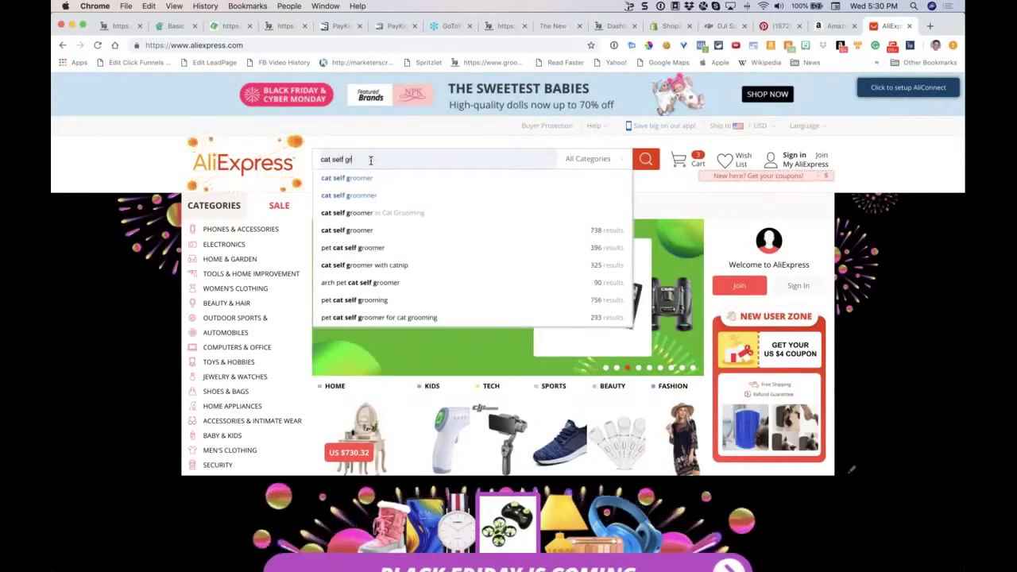
left_click(350, 178)
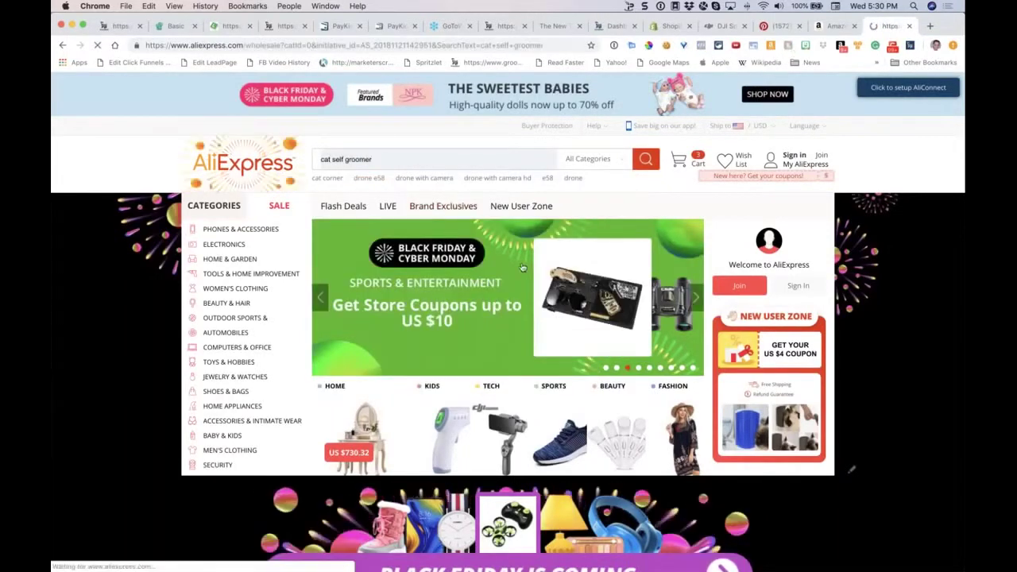
scroll(526, 274, "down", 5)
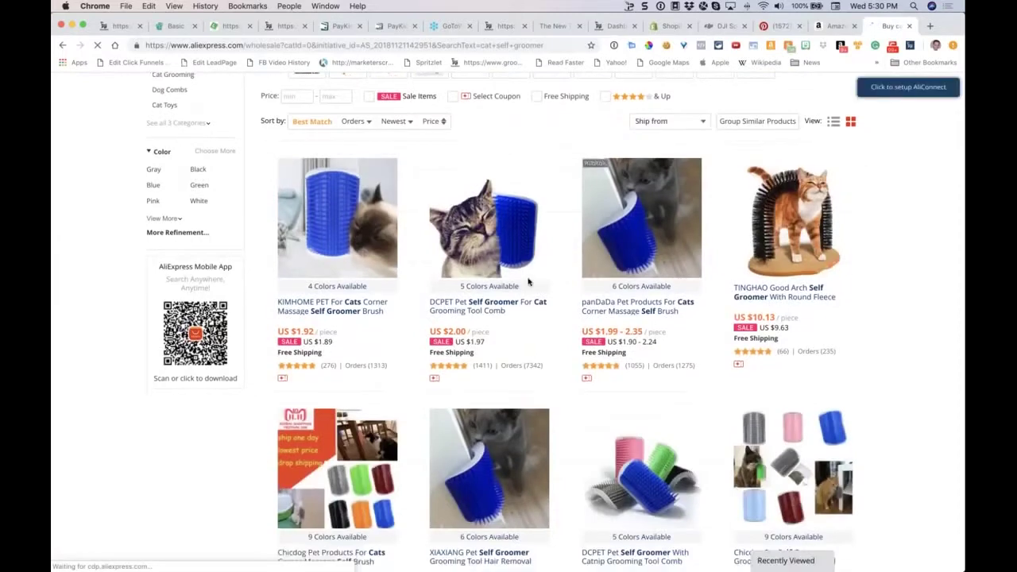
scroll(329, 182, "down", 2)
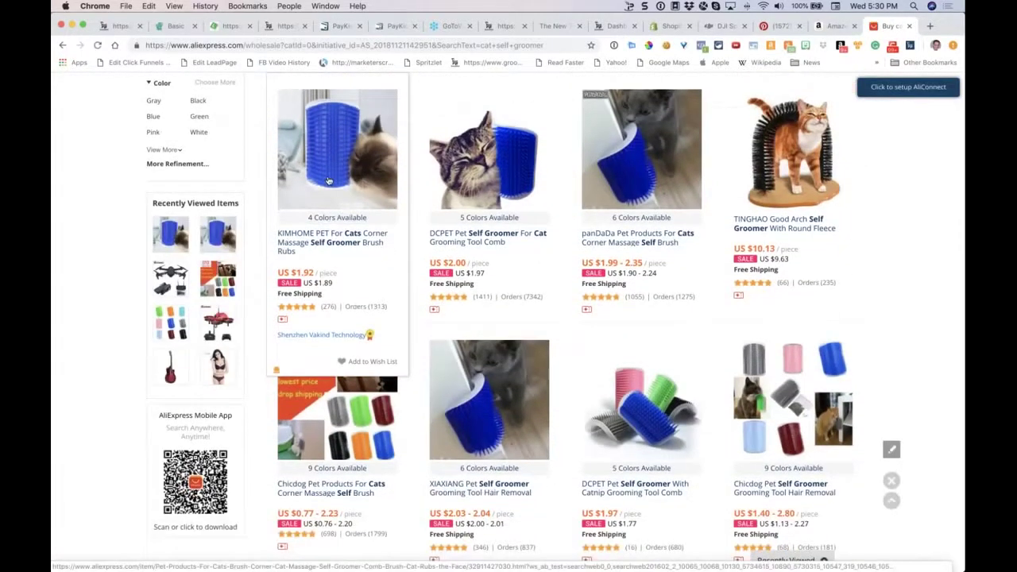
Step: Open the KIMHOME PET self groomer brush and add it to GrooveKart with its default name, price and color options
left_click(328, 181)
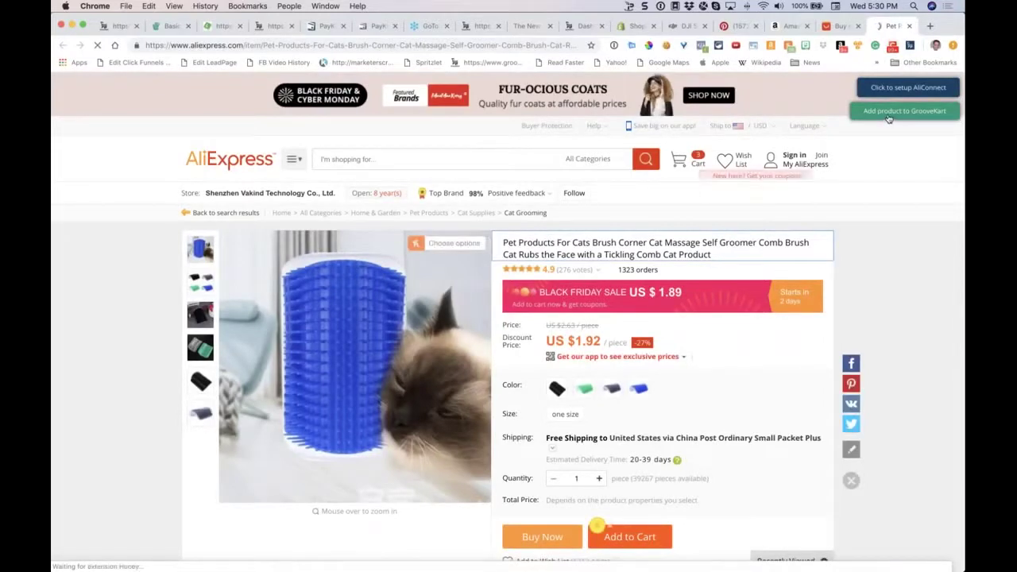
left_click(888, 117)
scroll(507, 262, "down", 3)
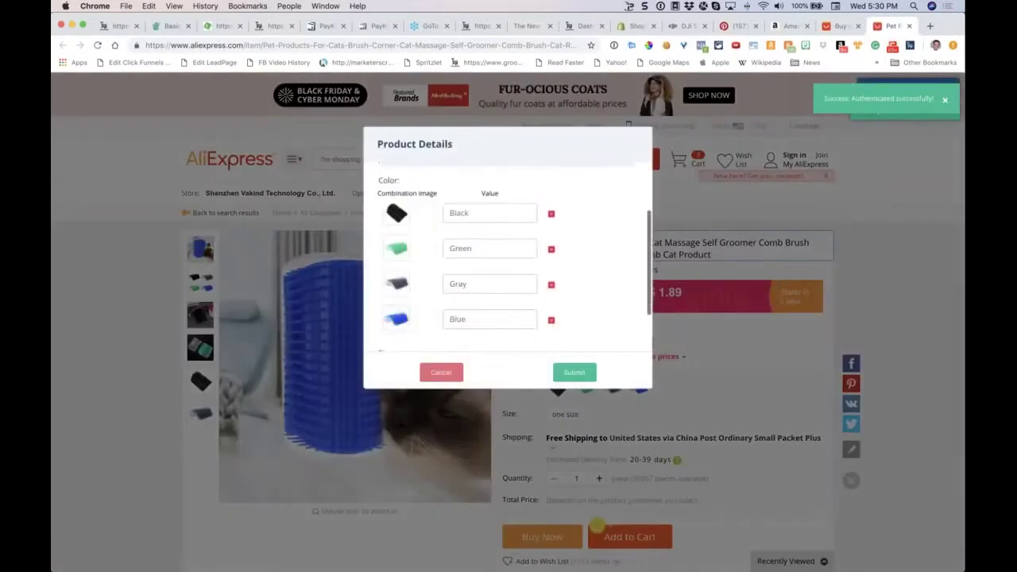
scroll(545, 254, "up", 3)
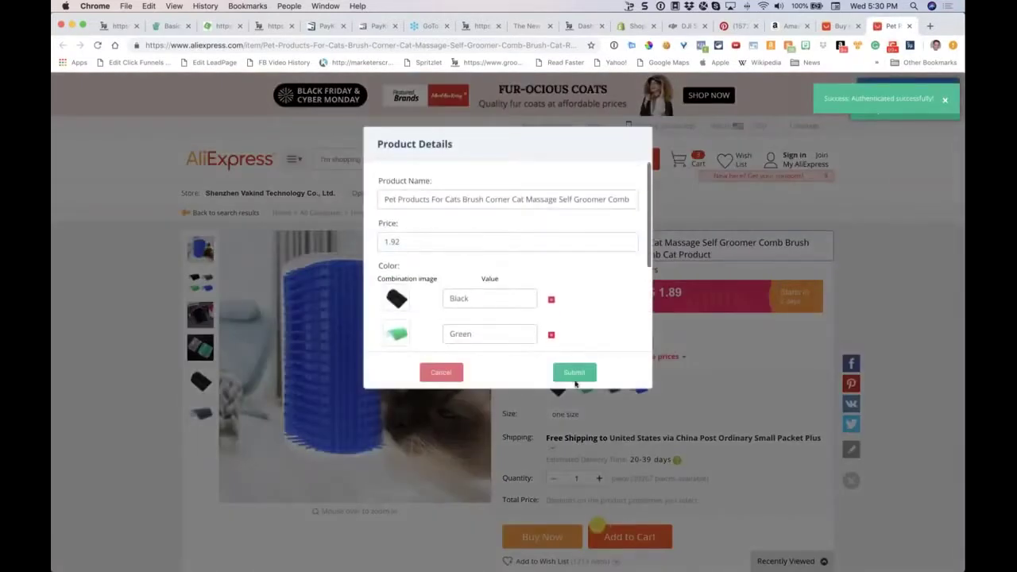
left_click(575, 374)
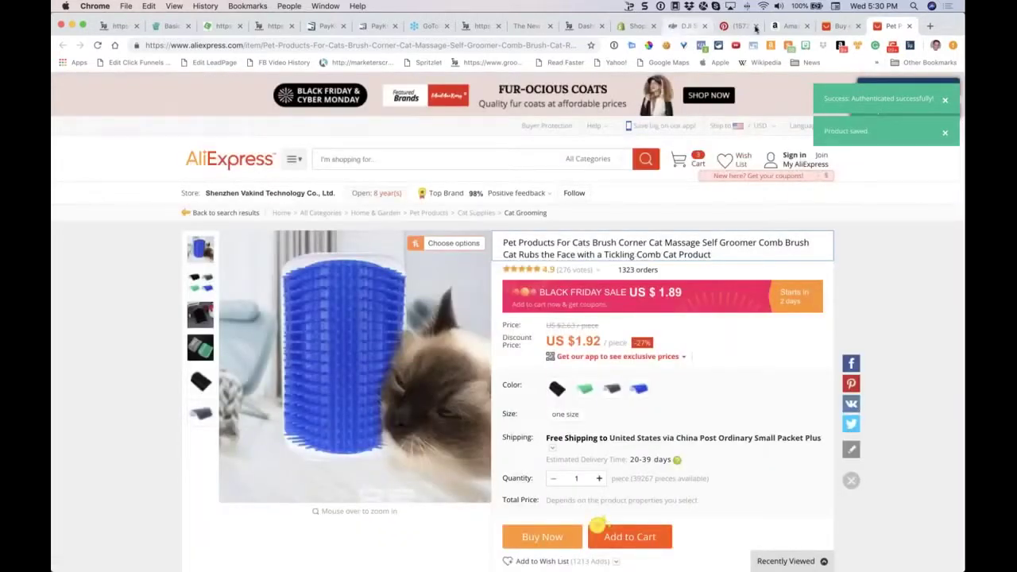
Step: Return to the overstocks admin and look through the AliConnect product list for the imported cat groomer
left_click(590, 26)
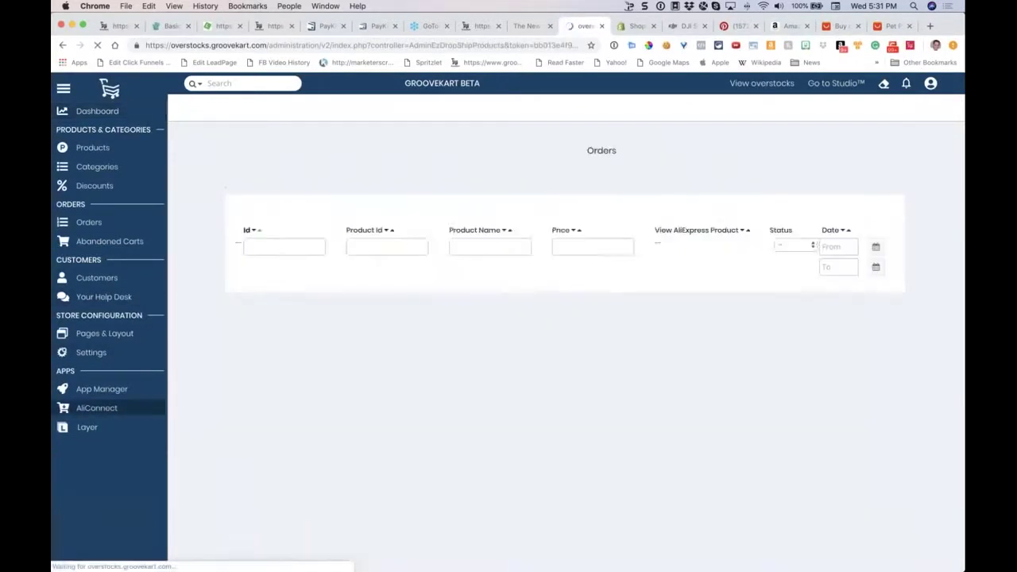
scroll(649, 462, "down", 10)
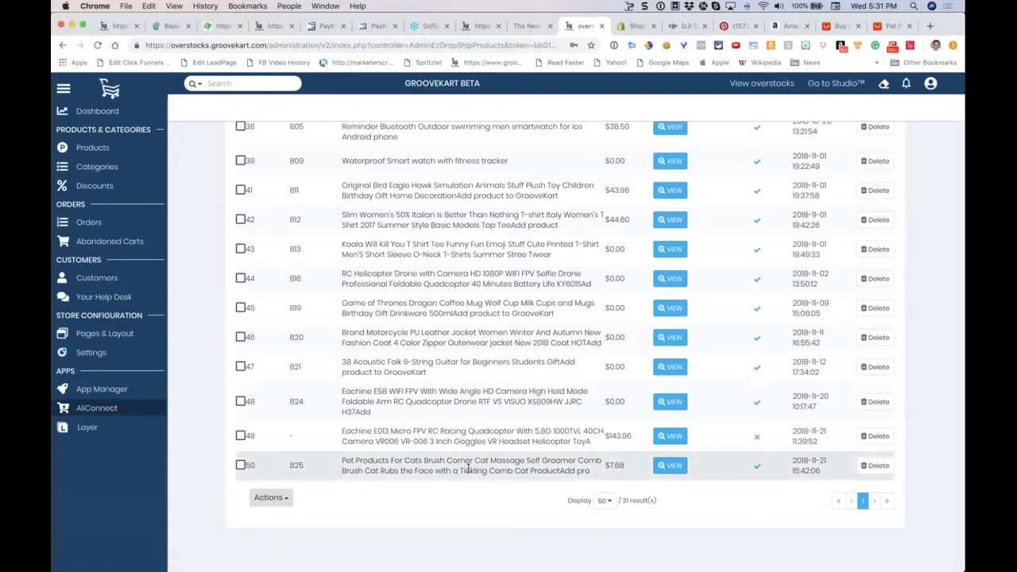
scroll(468, 469, "up", 5)
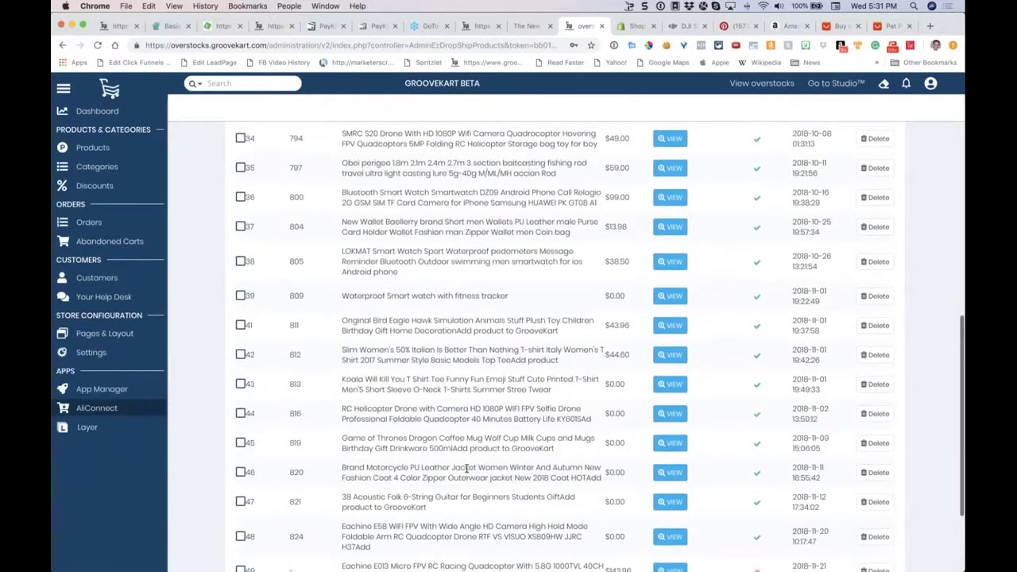
scroll(500, 509, "down", 5)
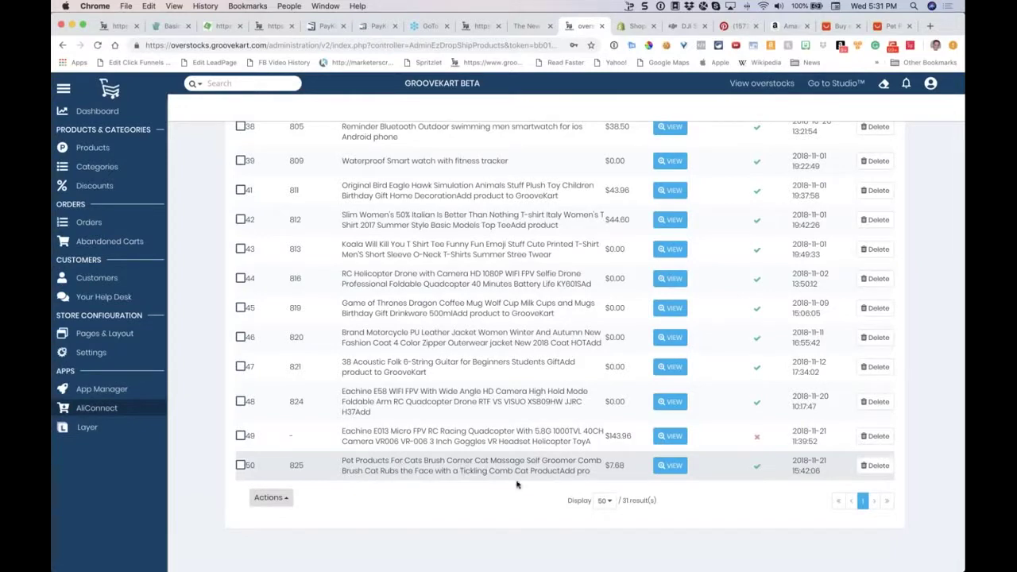
scroll(750, 427, "up", 3)
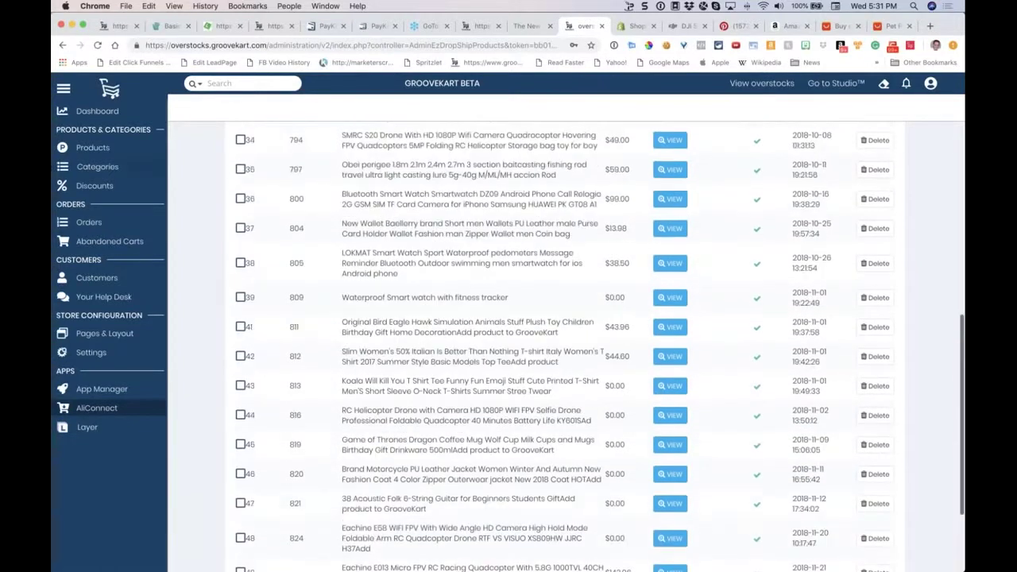
Step: Open the imported cat groomer from the store's product catalog and review its images
left_click(92, 147)
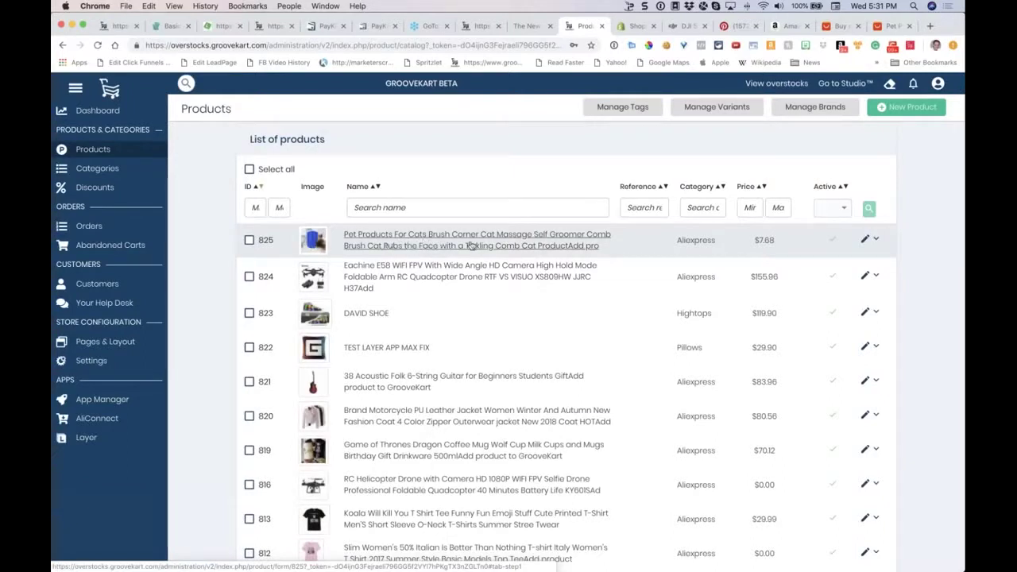
left_click(422, 245)
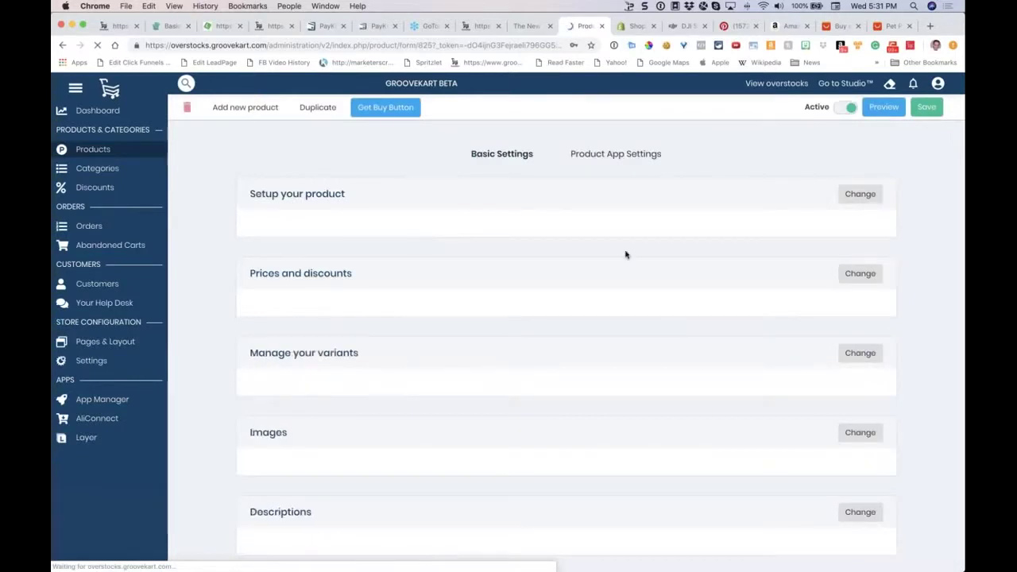
scroll(626, 255, "down", 1)
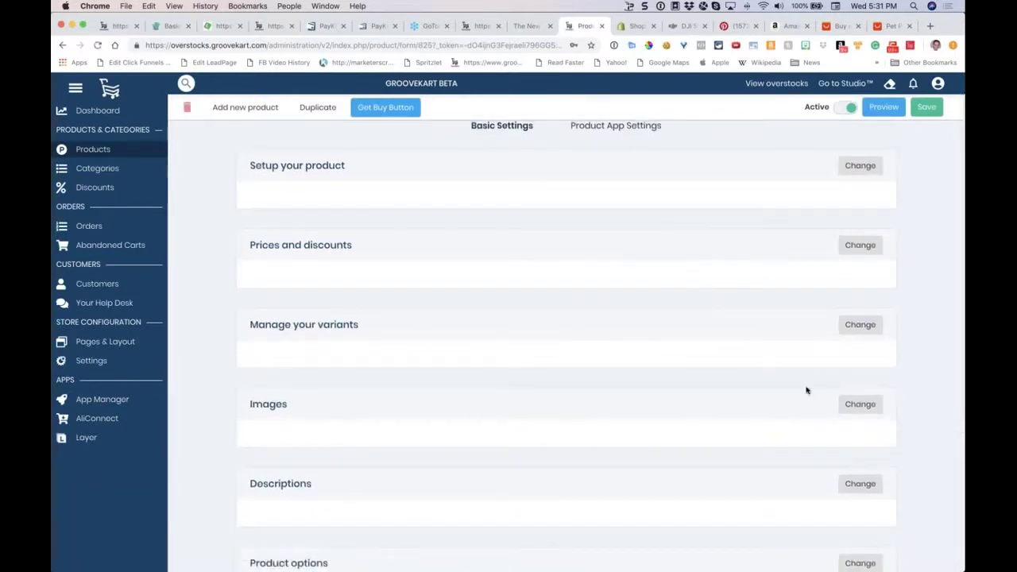
left_click(847, 406)
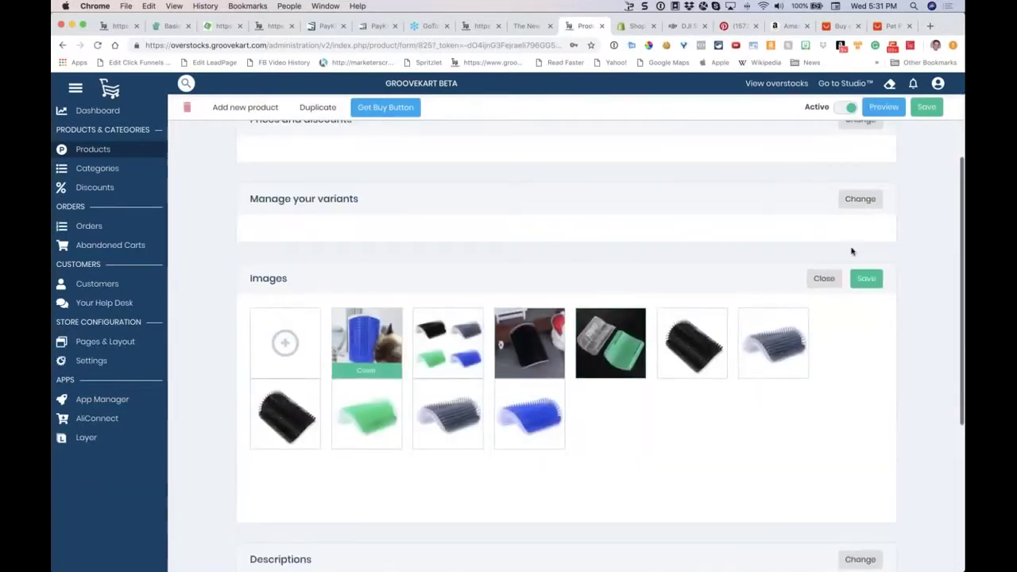
left_click(825, 279)
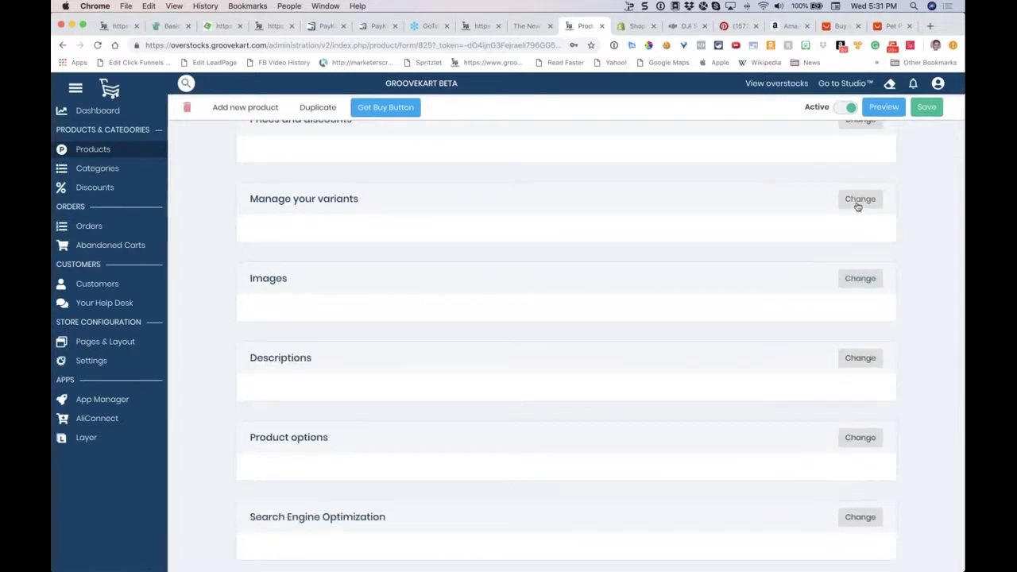
Step: Review the color variants and variant prices of the imported cat groomer and close the variants section
left_click(858, 203)
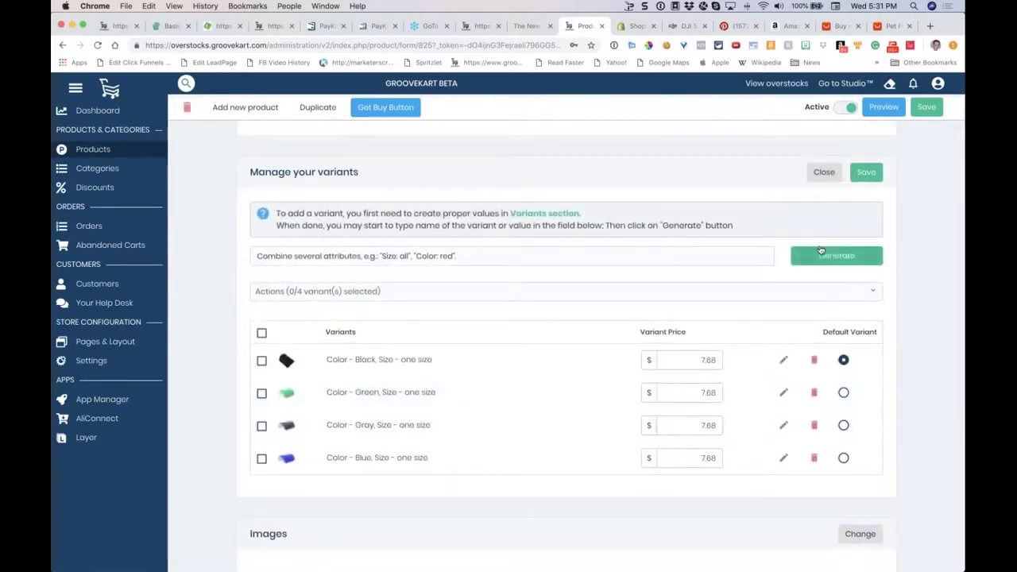
left_click(691, 359)
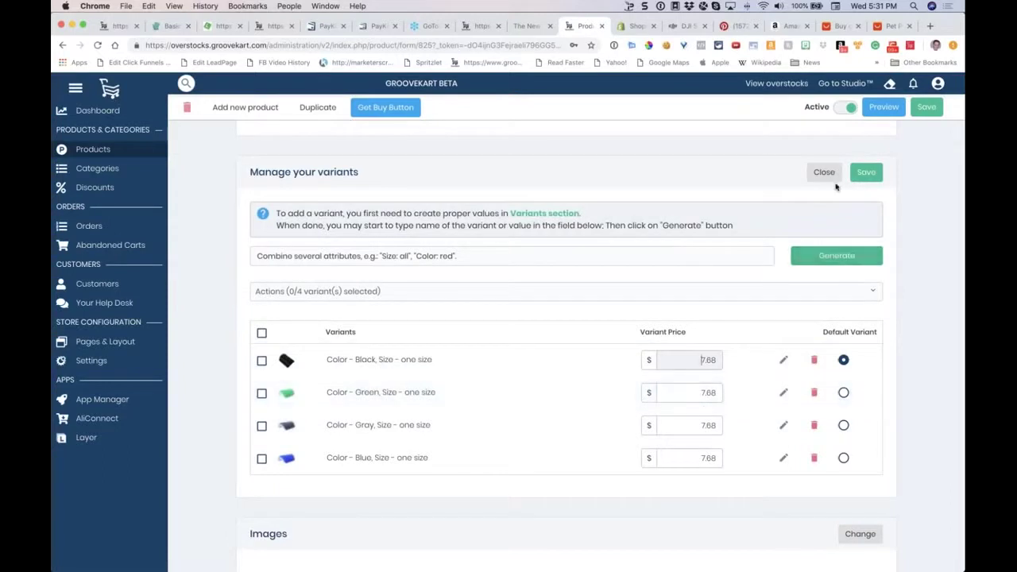
right_click(574, 351)
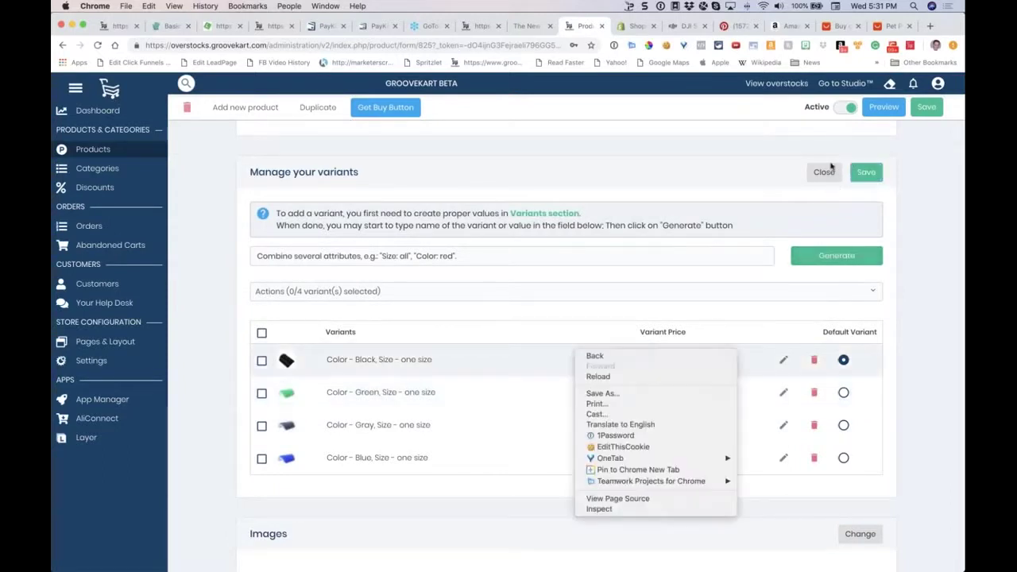
left_click(826, 170)
left_click(824, 172)
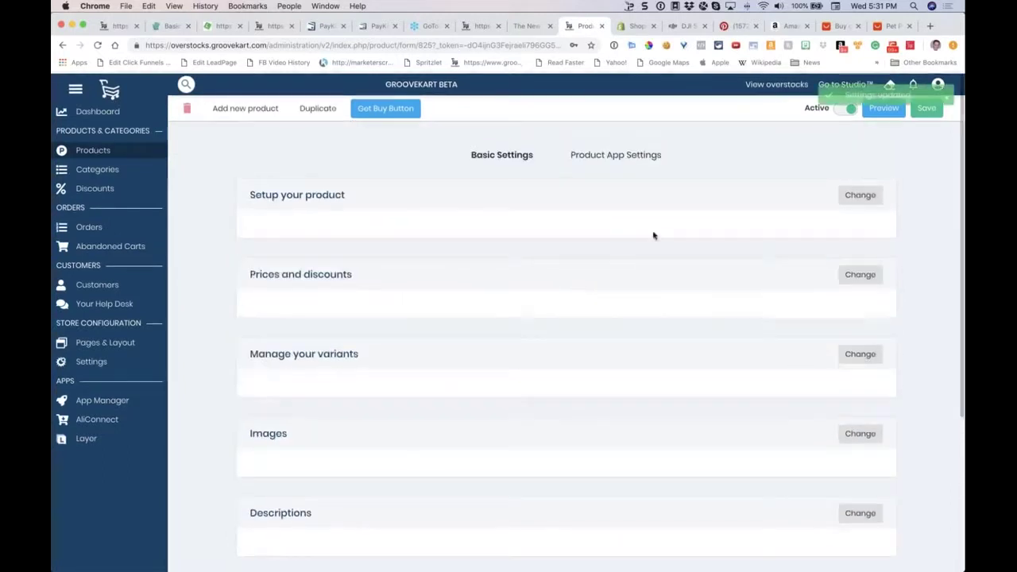
Step: Preview the cat groomer's product page in the store and look over its layout
left_click(882, 108)
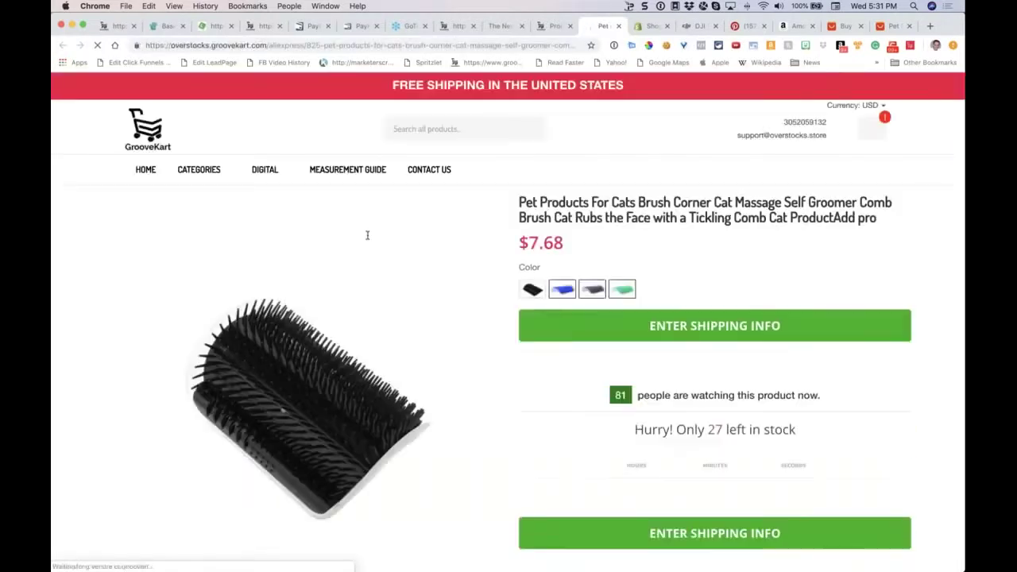
scroll(329, 241, "down", 2)
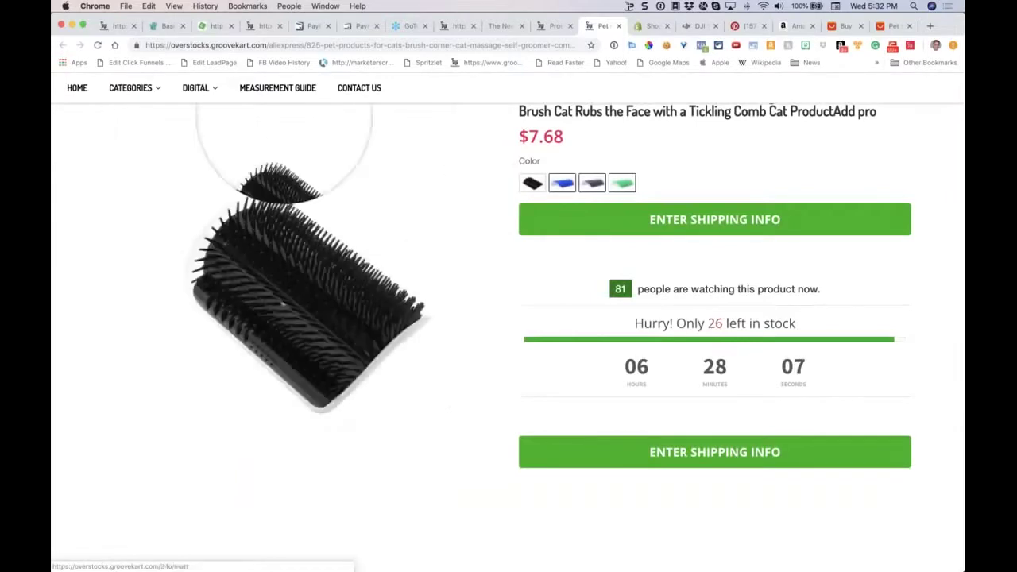
key("super+l")
Step: Open youtube.com in a new tab and search for "cat self groomer"
left_click(930, 27)
type("youtube.com")
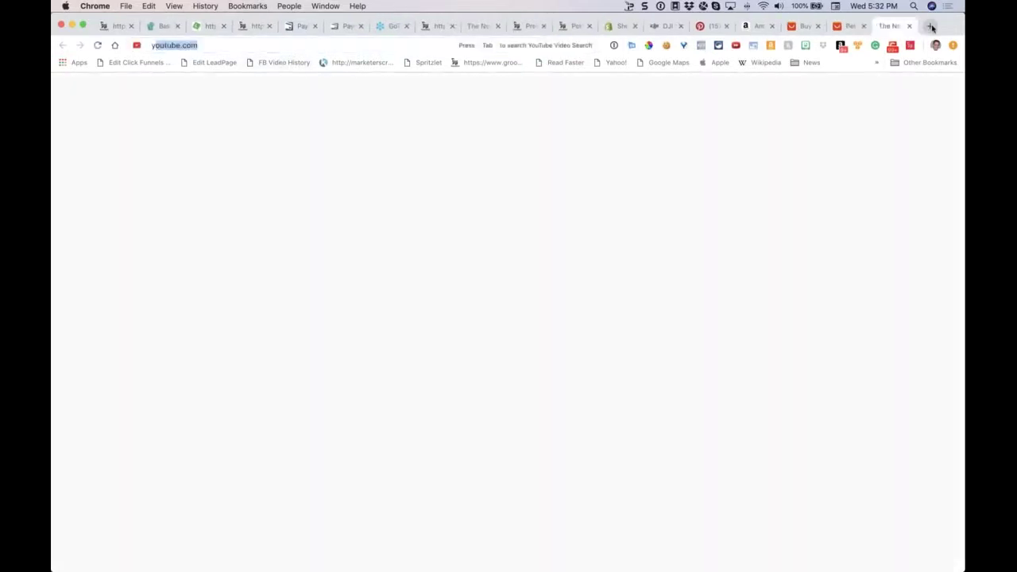
key("Return")
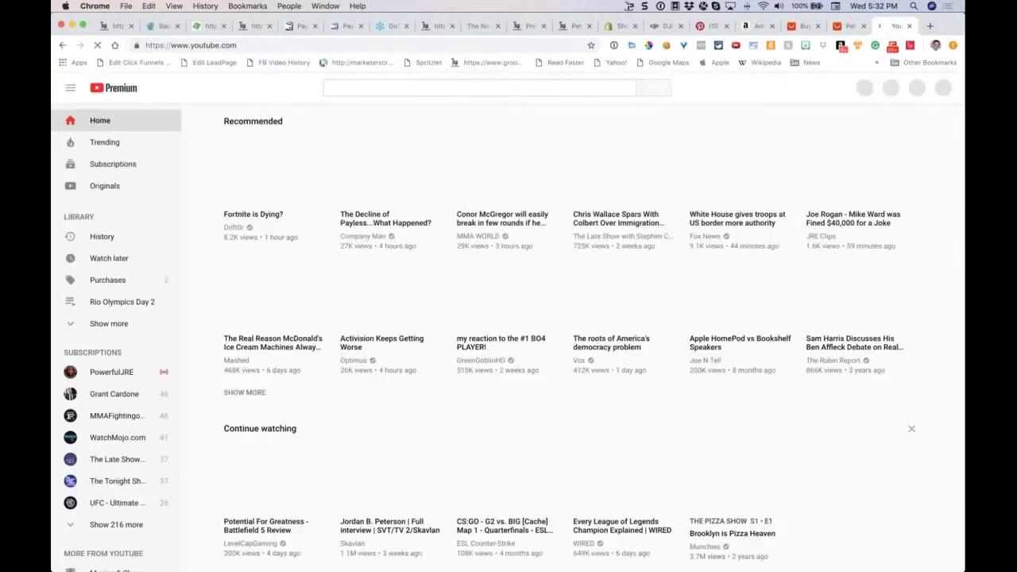
left_click(326, 88)
type("cat self")
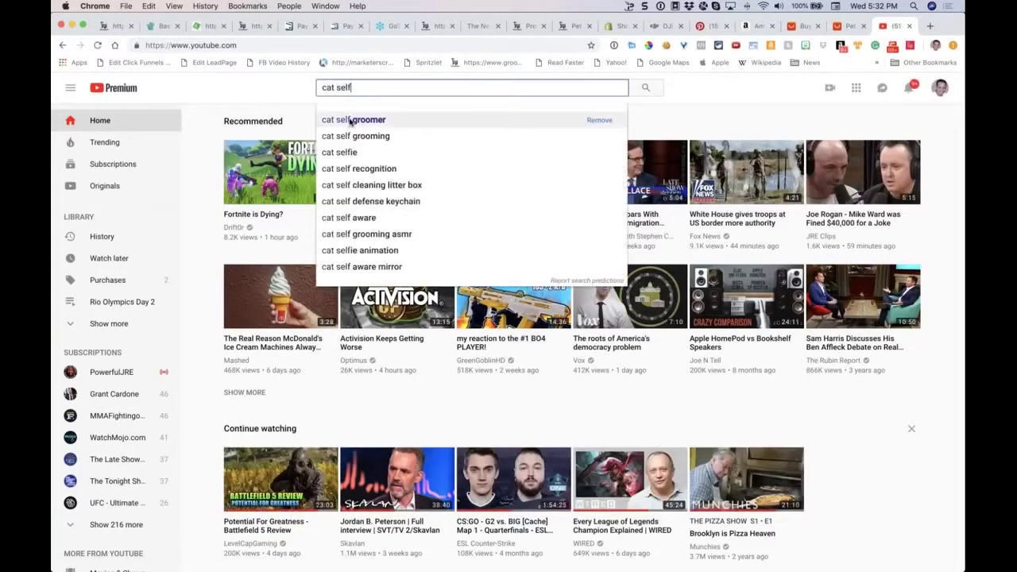
left_click(350, 121)
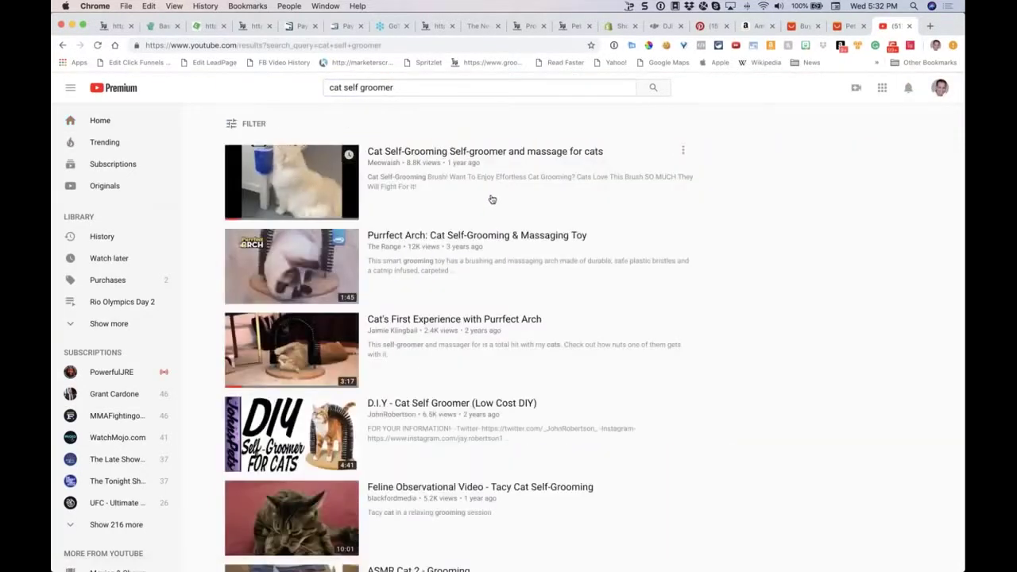
Step: Watch part of the video "Cat Self-Grooming Self-groomer and massage for cats" and return to the search results
left_click(411, 153)
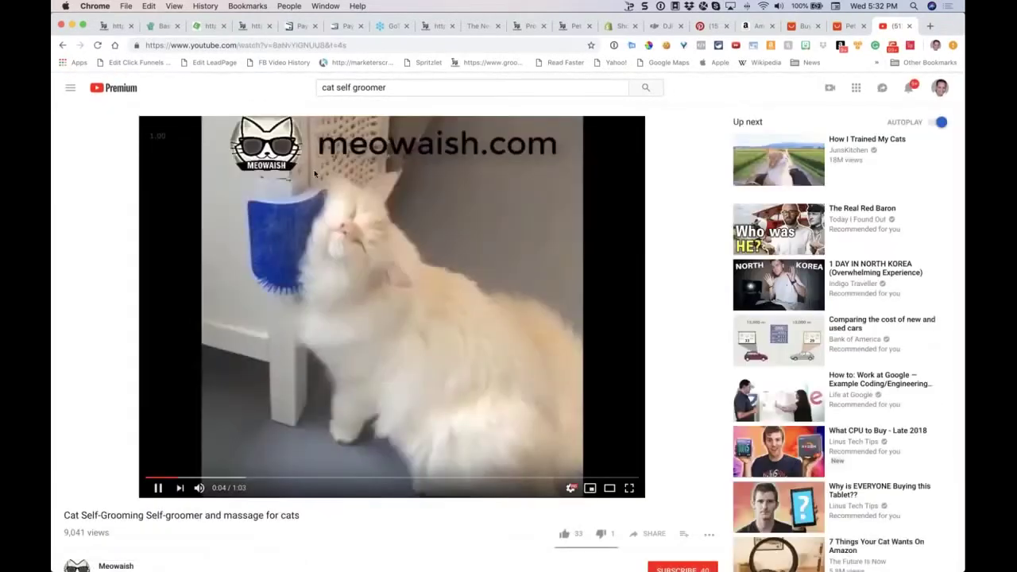
left_click(350, 168)
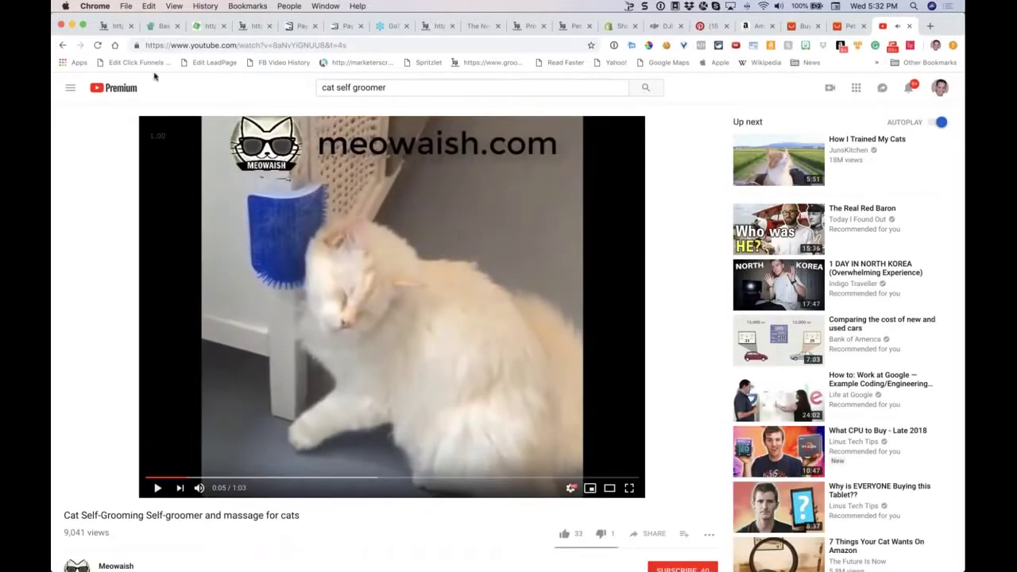
left_click(64, 46)
Step: Browse further video results, watch part of "Jom buka Catit 2.0 Self Groomer" and return to the results
scroll(342, 349, "down", 5)
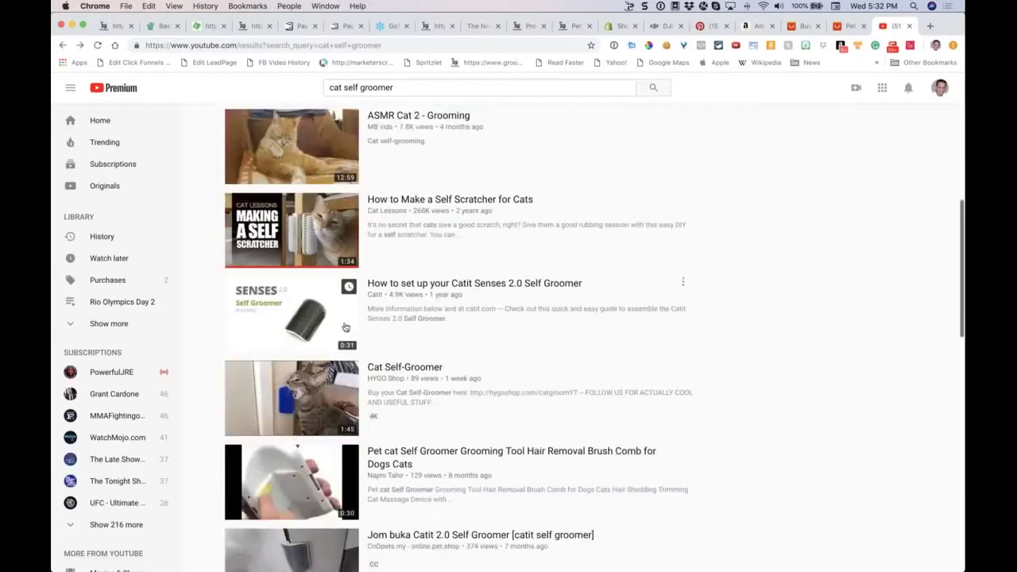
scroll(387, 355, "down", 1)
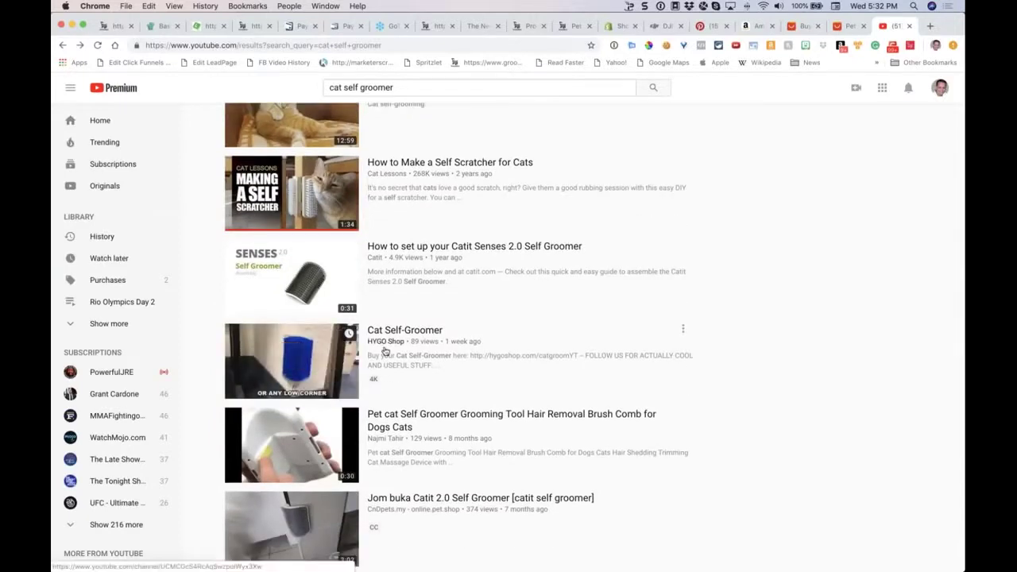
scroll(386, 355, "down", 3)
left_click(400, 402)
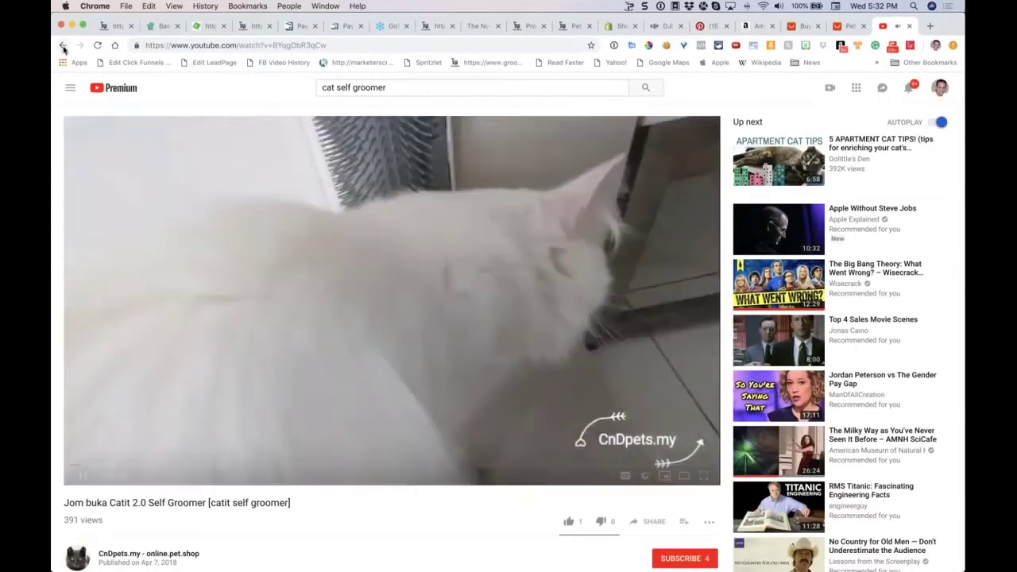
left_click(63, 46)
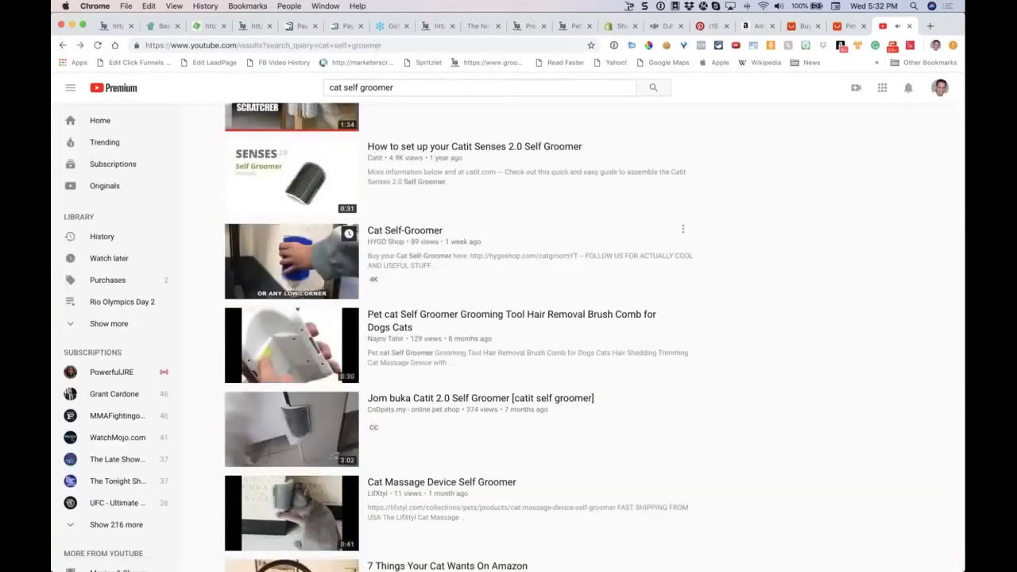
scroll(508, 334, "up", 5)
Step: Go to catit.com and search its products for "cat self groomer"
key("super+l")
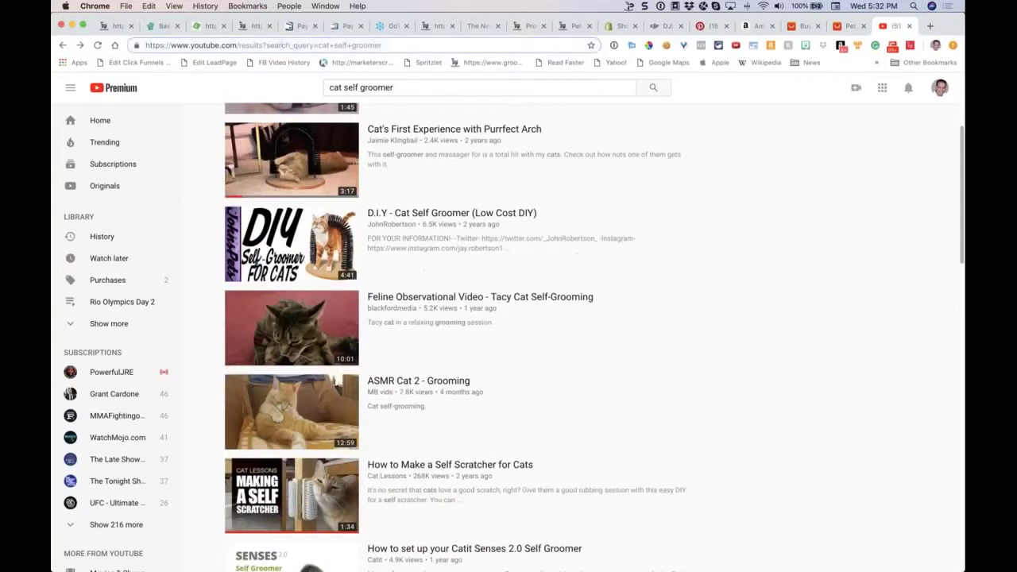
type("catit.com")
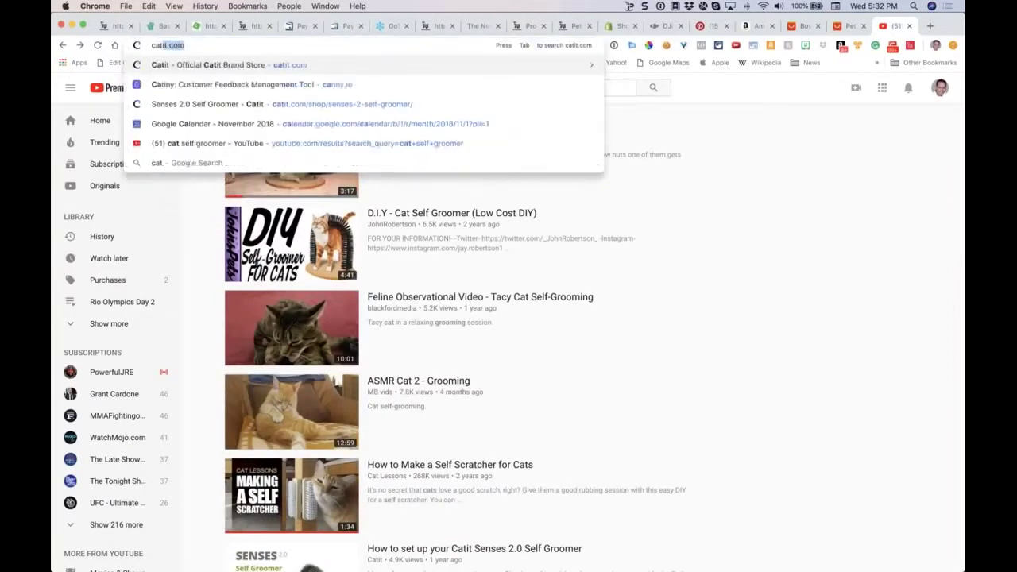
key("Return")
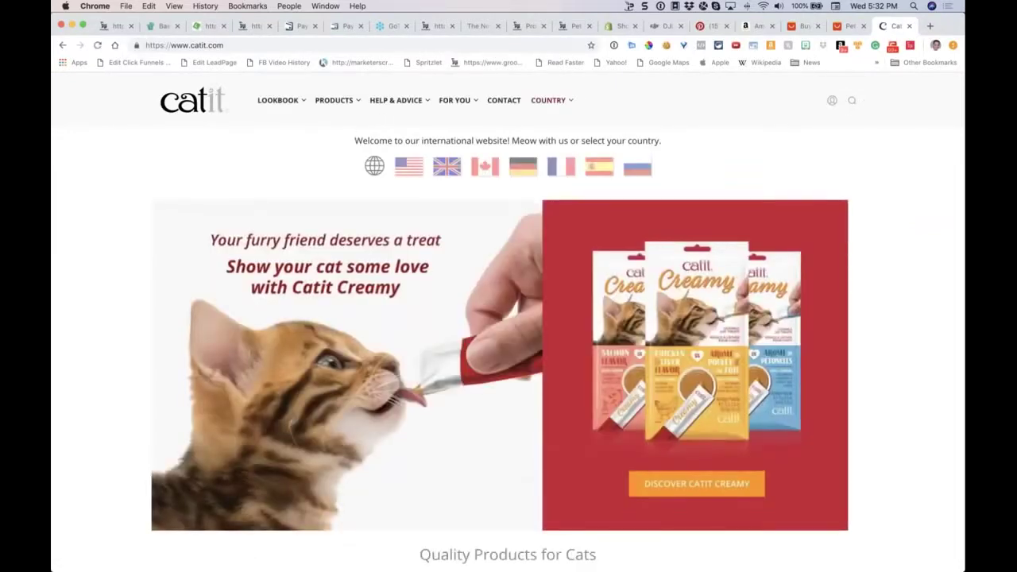
left_click(851, 103)
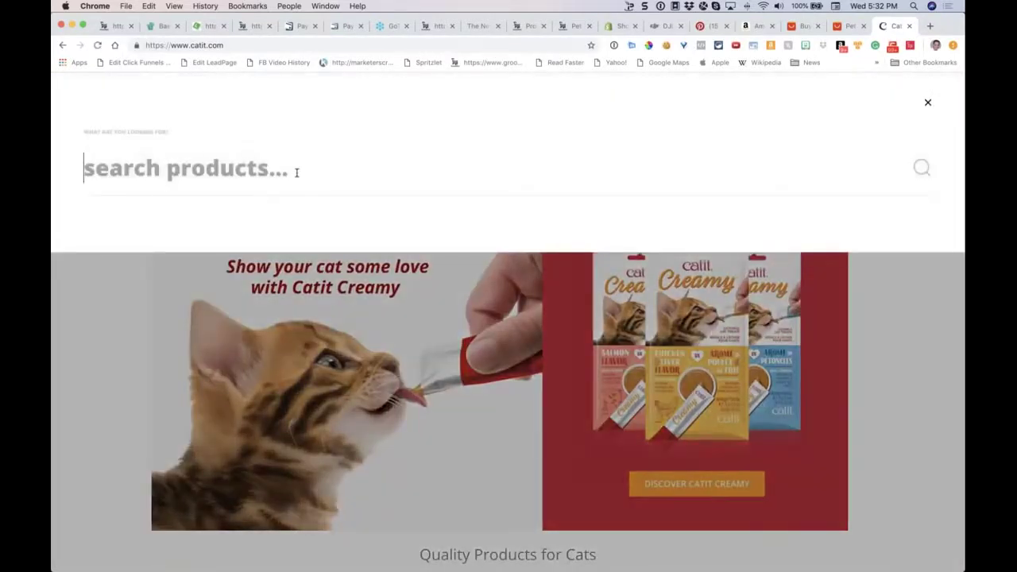
type("cat self groomer")
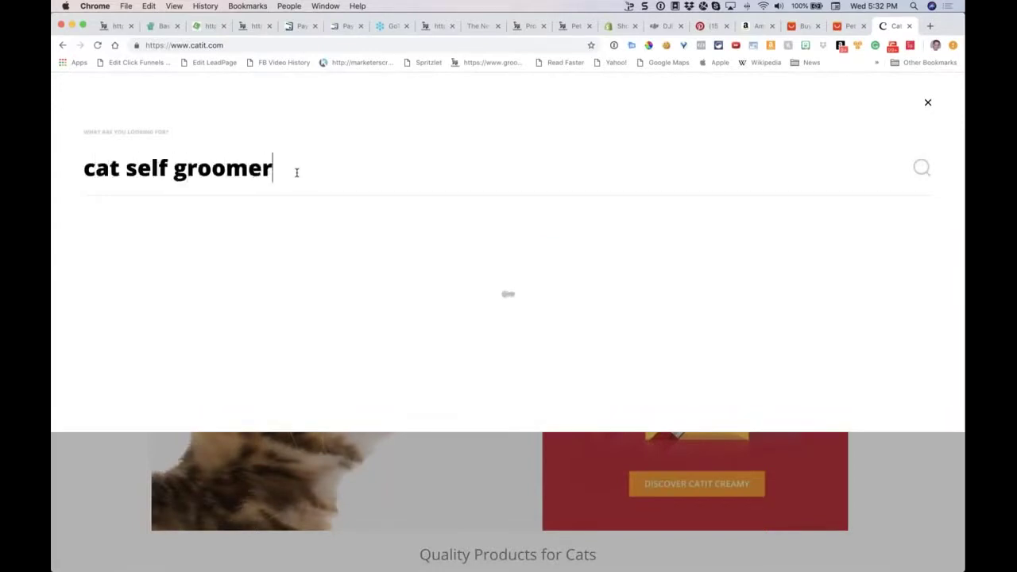
key("Return")
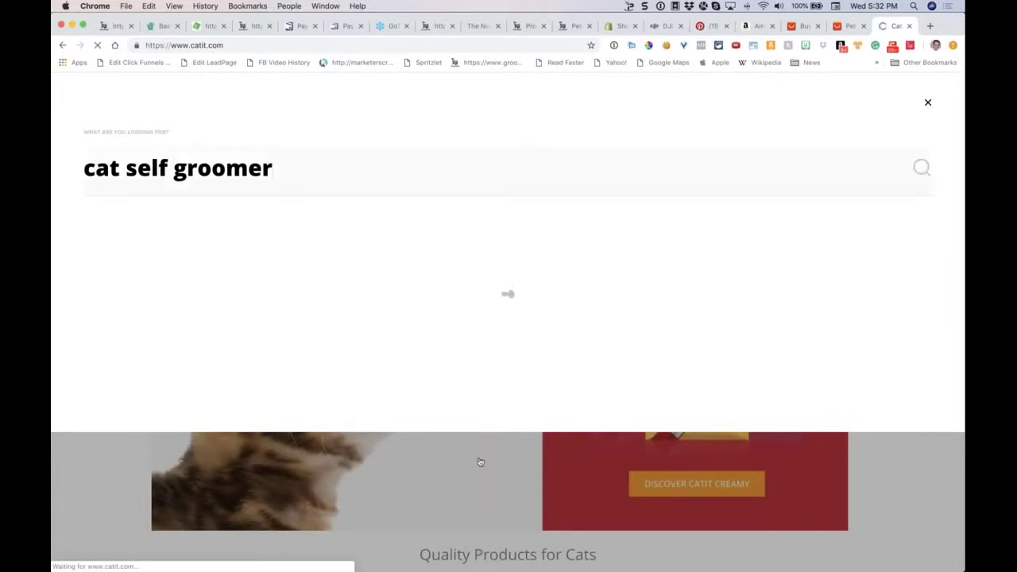
left_click(453, 508)
mouse_move(448, 117)
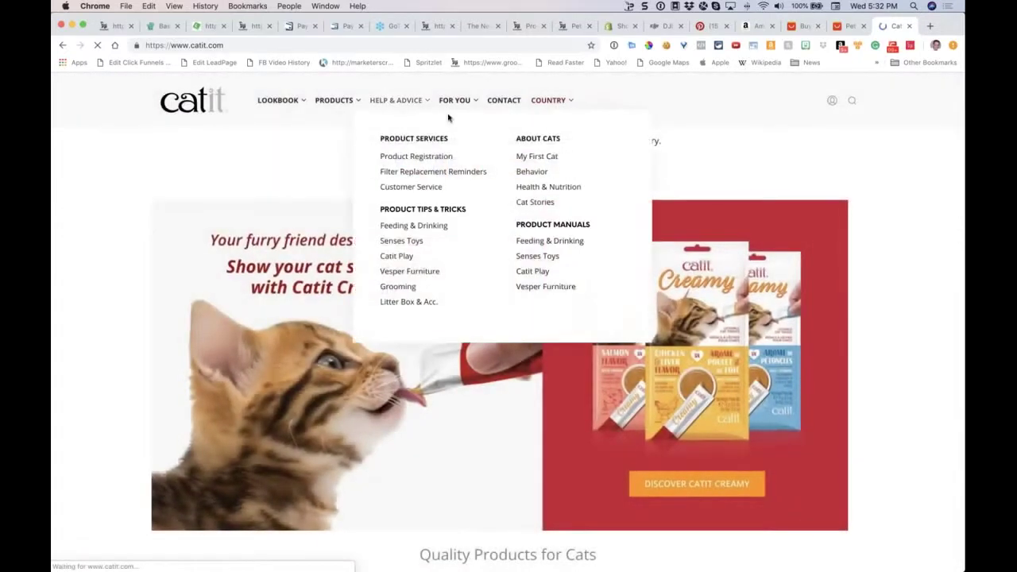
mouse_move(334, 100)
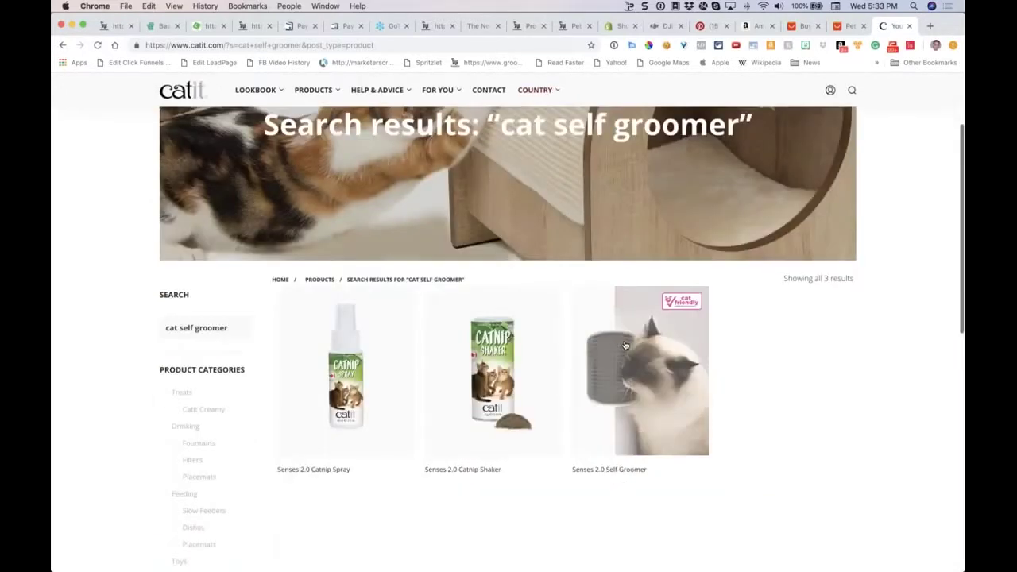
Step: Open the Senses 2.0 Self Groomer product page and examine its images, feature list and description
left_click(592, 302)
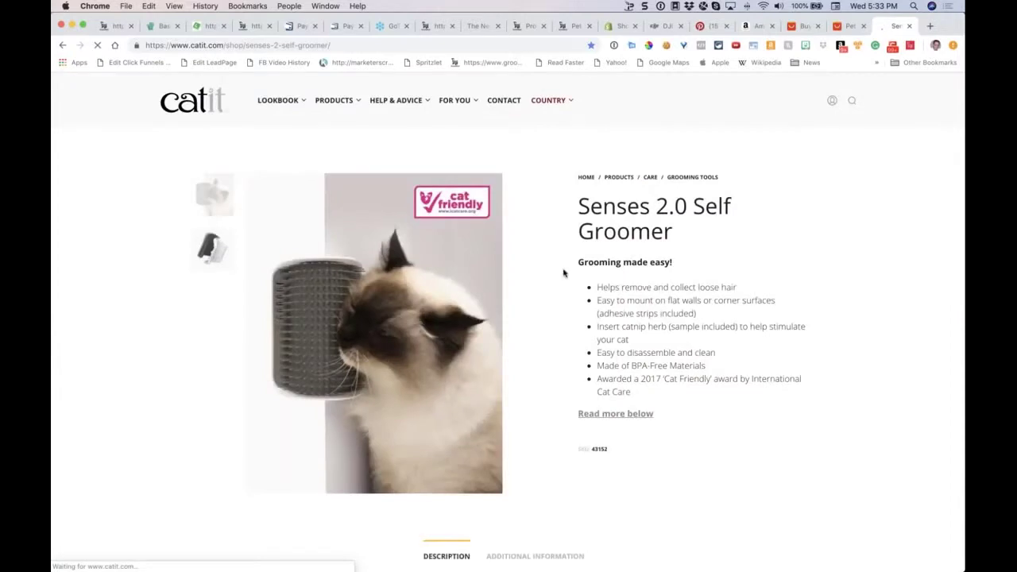
scroll(564, 273, "down", 3)
scroll(564, 274, "up", 3)
scroll(563, 273, "down", 1)
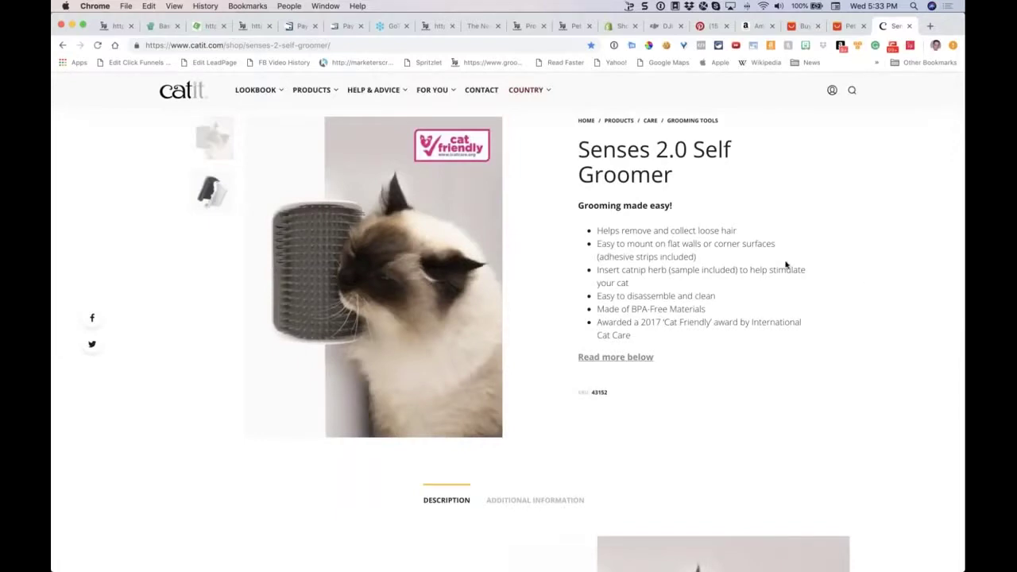
scroll(785, 265, "down", 15)
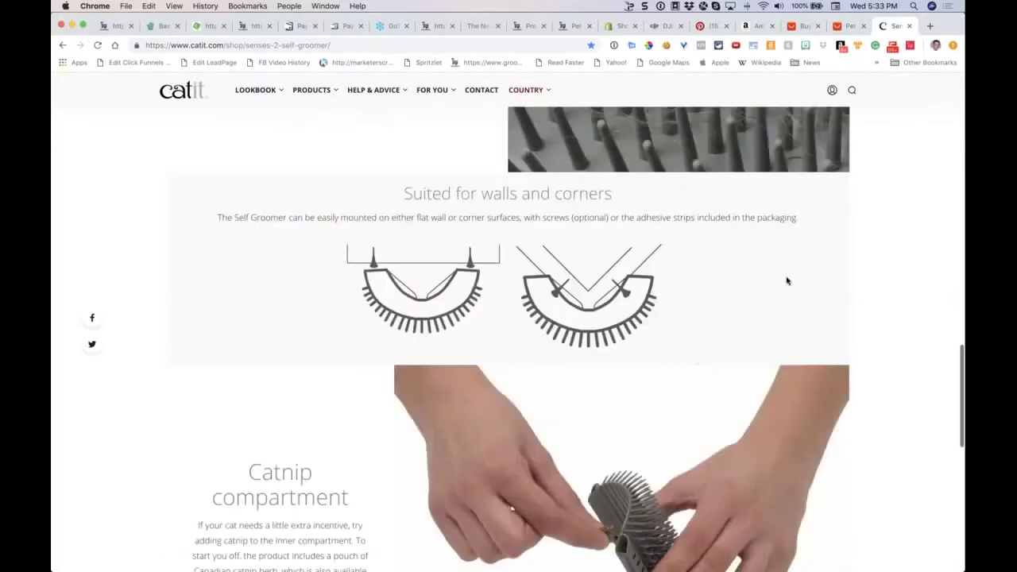
scroll(787, 281, "down", 12)
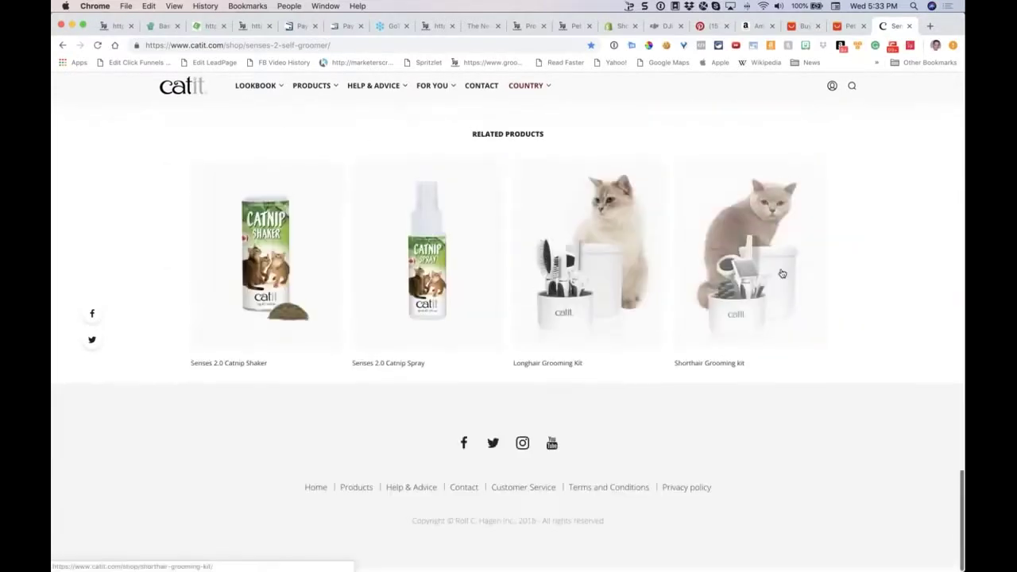
scroll(782, 274, "up", 20)
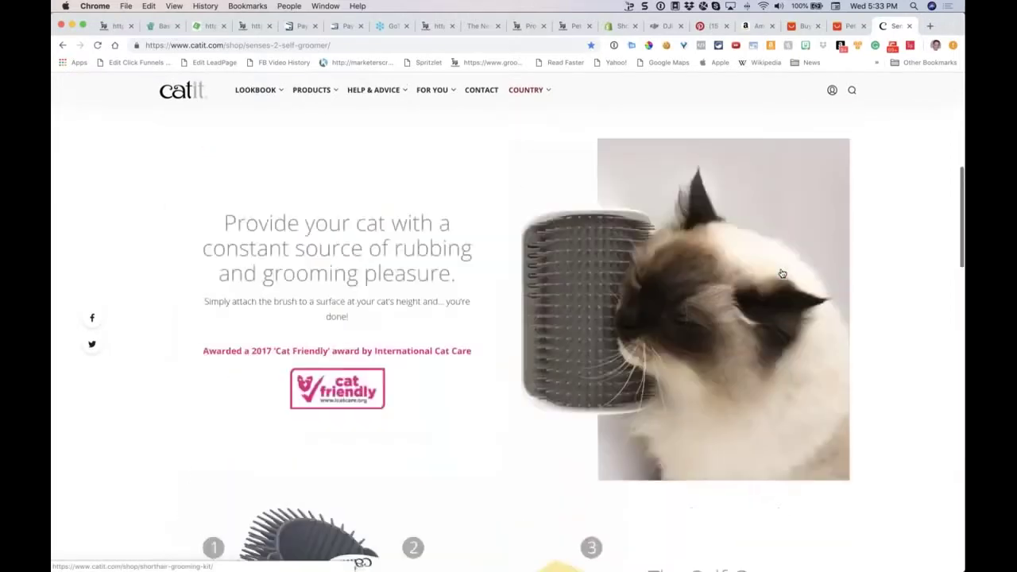
scroll(782, 273, "up", 10)
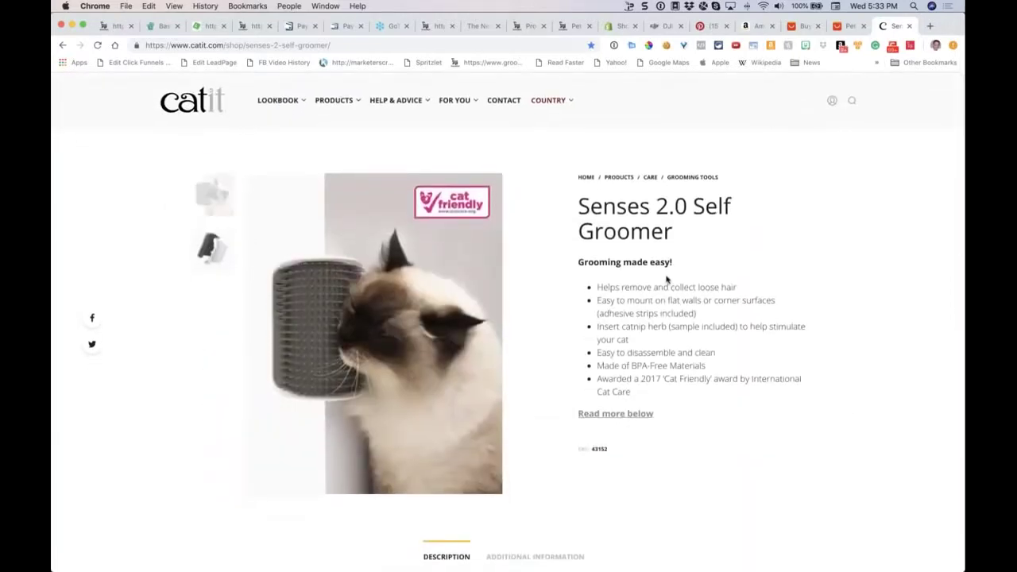
scroll(628, 310, "down", 2)
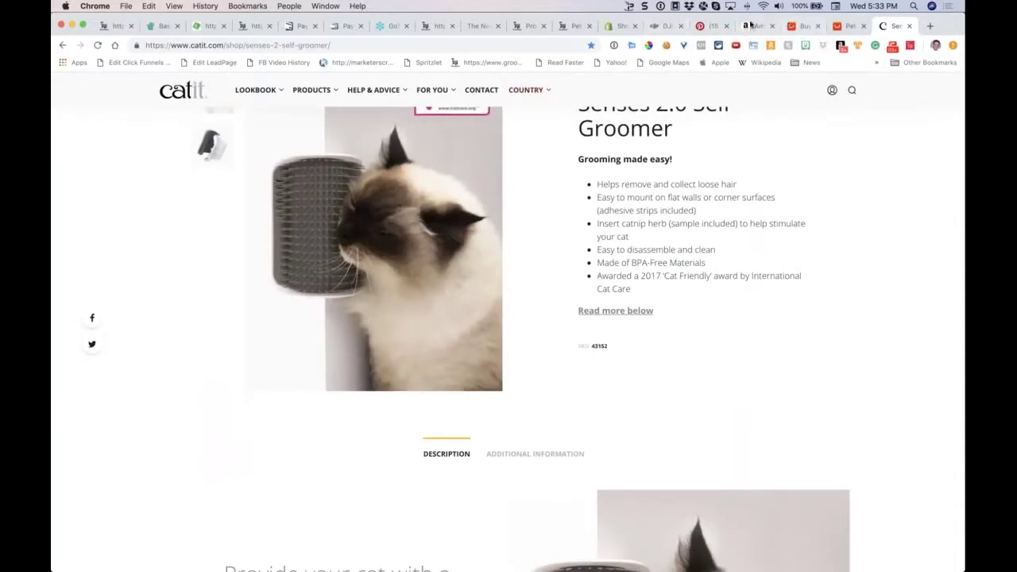
Step: Close the cat groomer's store preview and return to its product settings in the GrooveKart admin
left_click(660, 26)
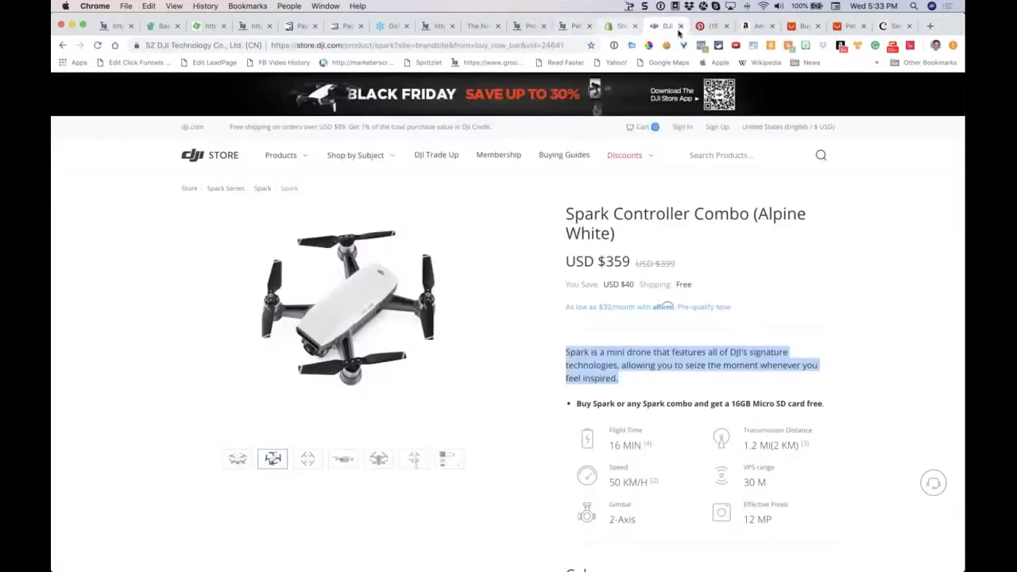
left_click(572, 26)
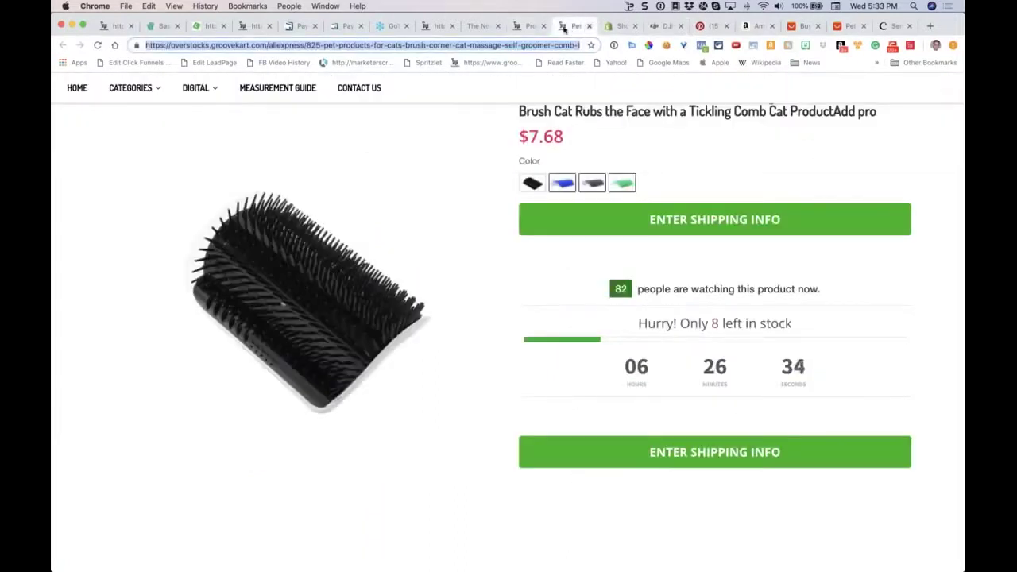
left_click(590, 26)
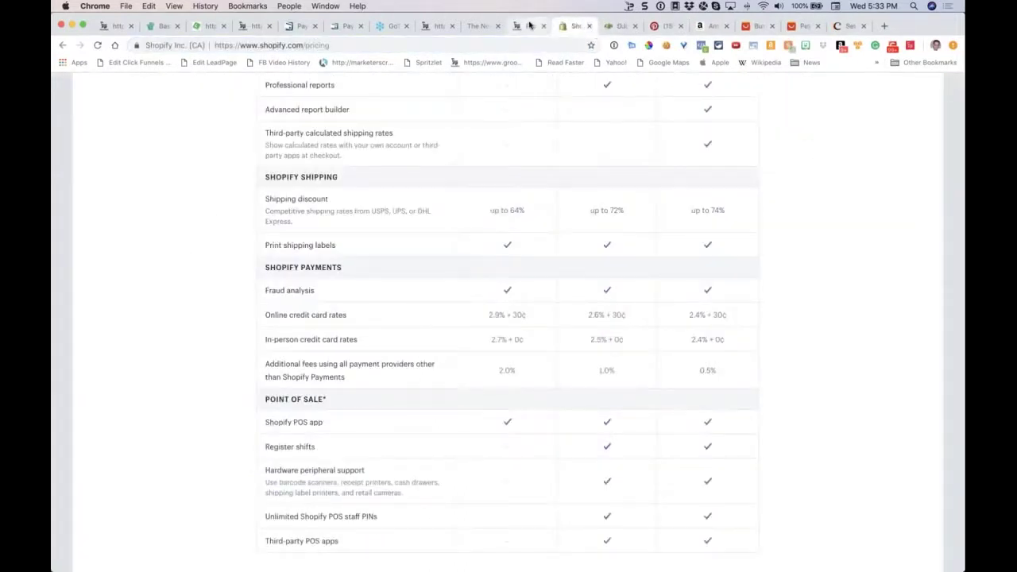
left_click(530, 26)
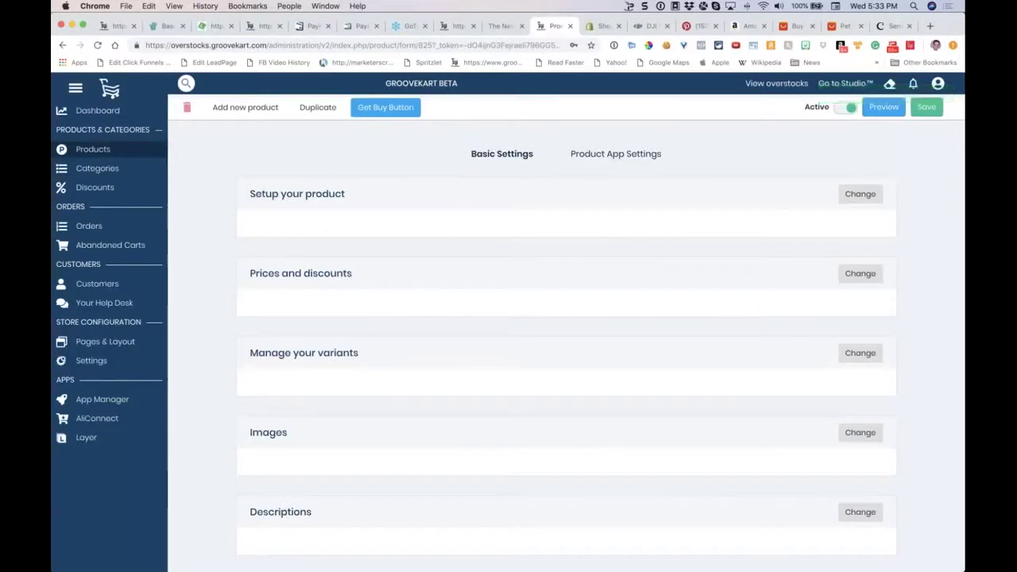
Step: Open the AliConnect orders list, view the AliExpress product page for placing one of the orders, and return to the list
left_click(913, 87)
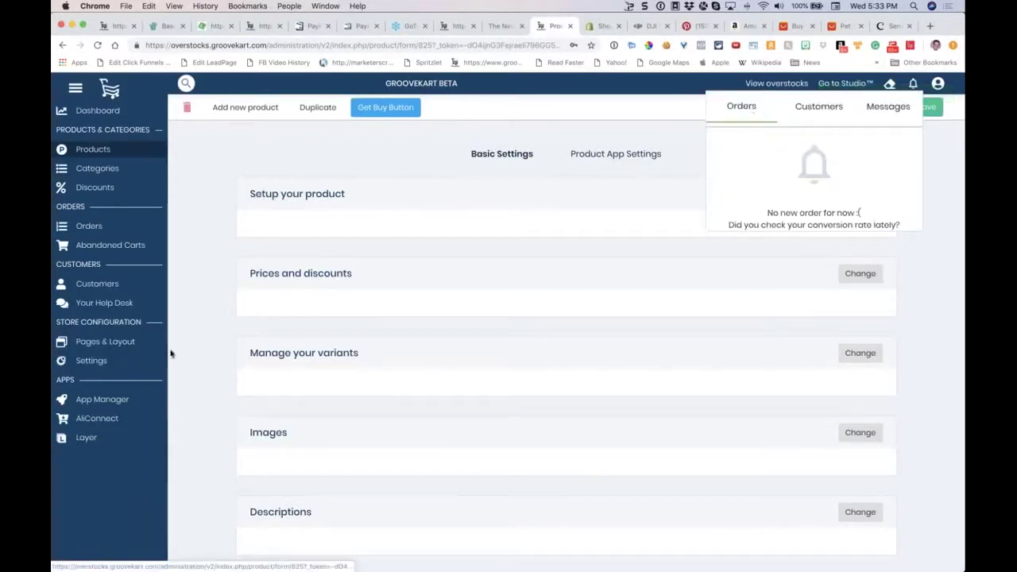
left_click(101, 421)
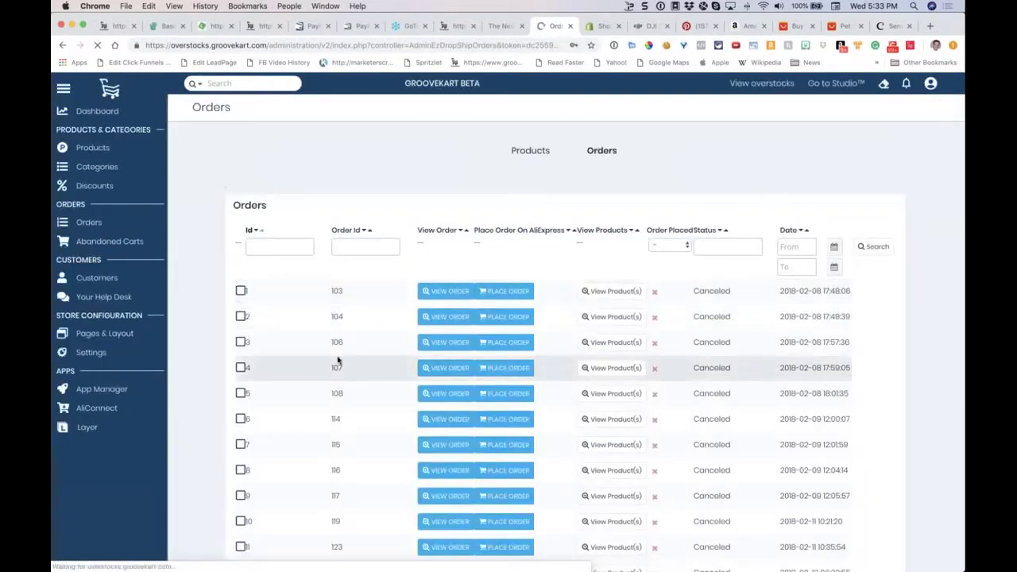
scroll(336, 359, "down", 2)
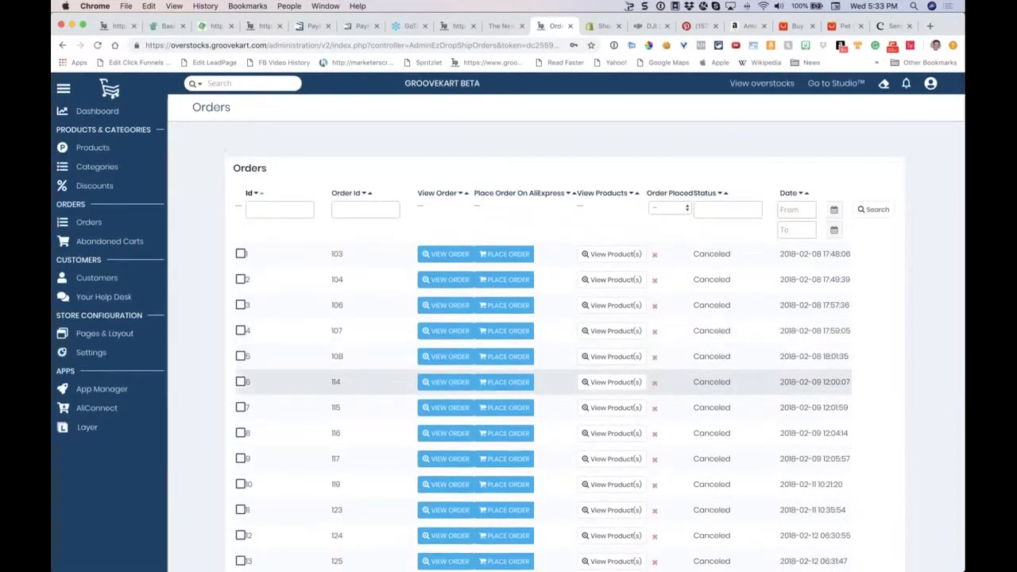
left_click(499, 365)
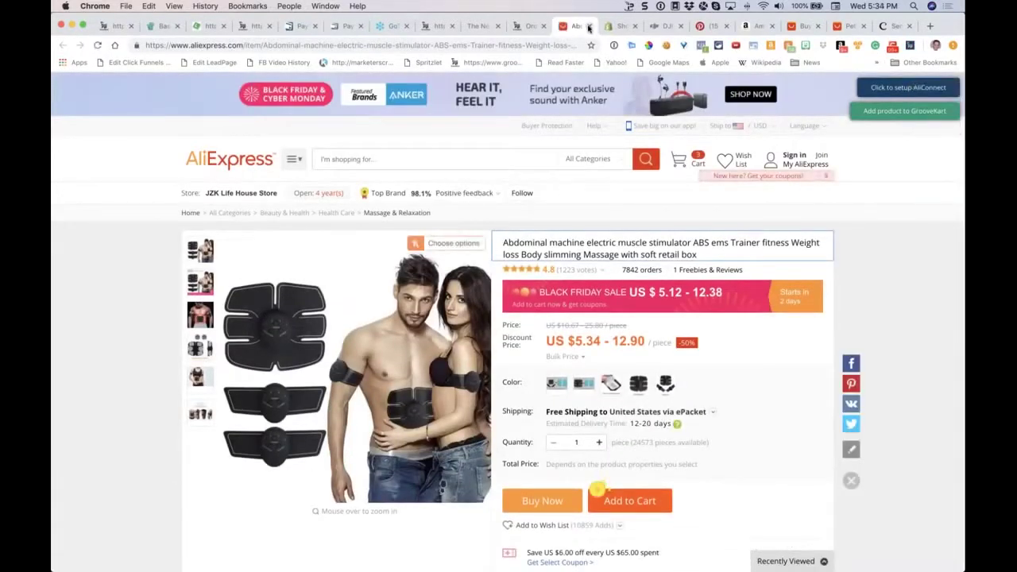
left_click(589, 27)
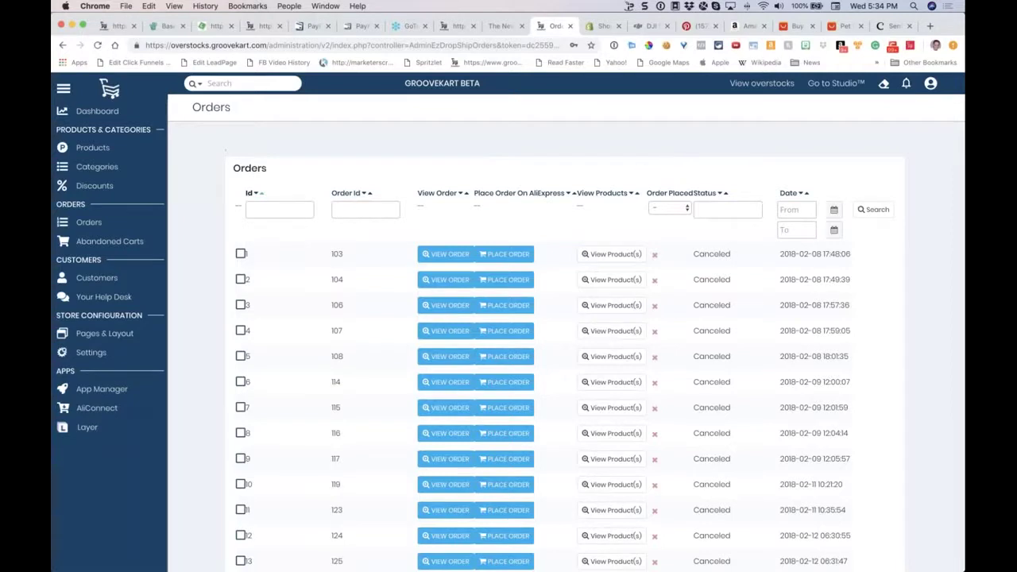
Step: Open the Layer app, then visit layerapp.com in a new tab and examine its custom apparel designs and feature descriptions
left_click(83, 428)
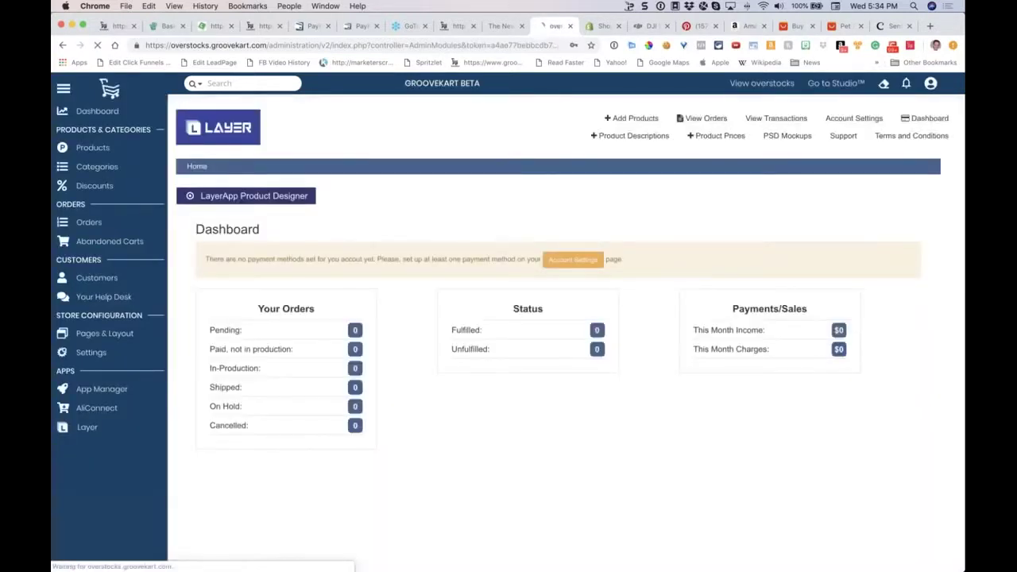
left_click(931, 26)
type("layer")
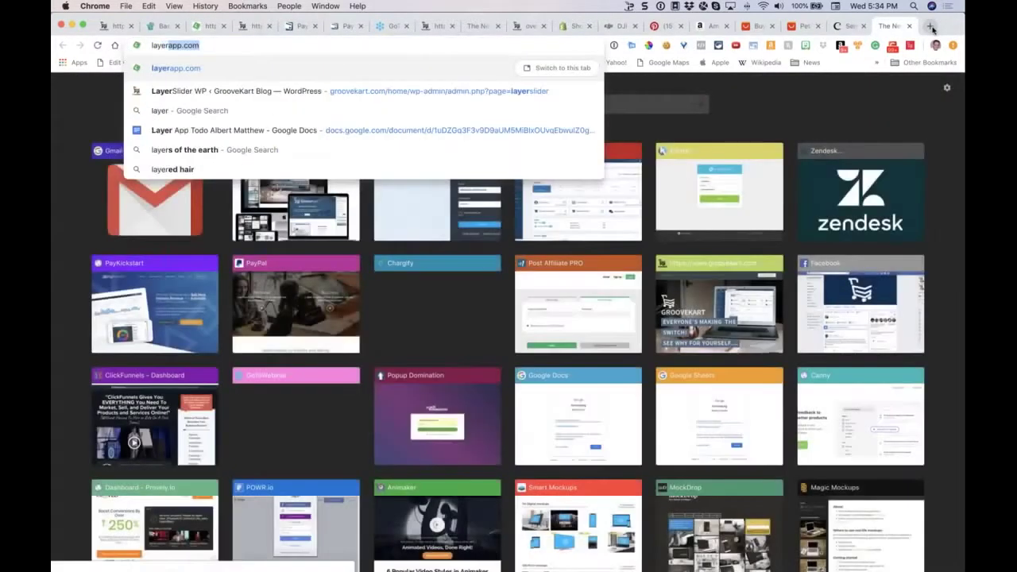
key("Return")
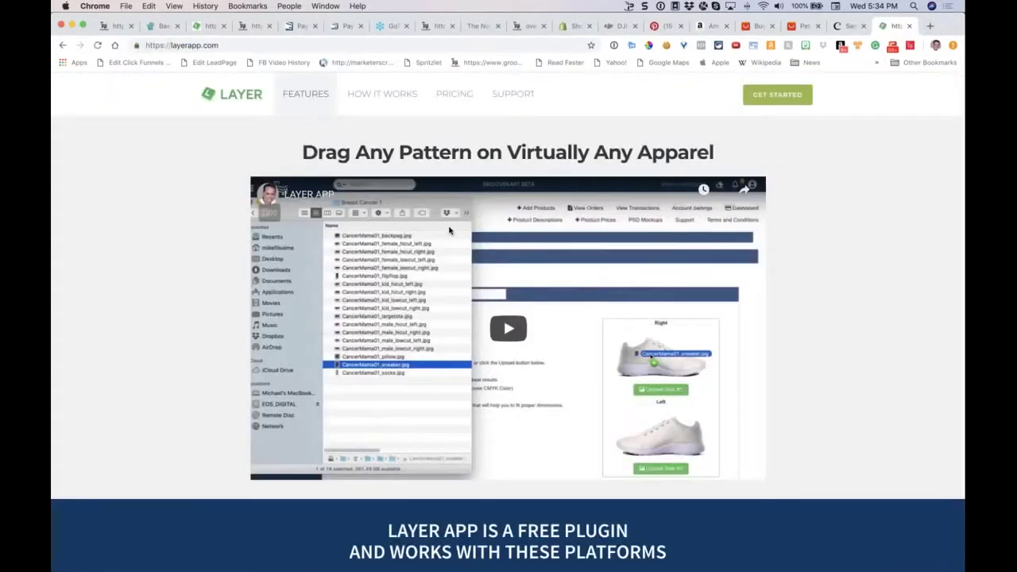
scroll(449, 230, "down", 15)
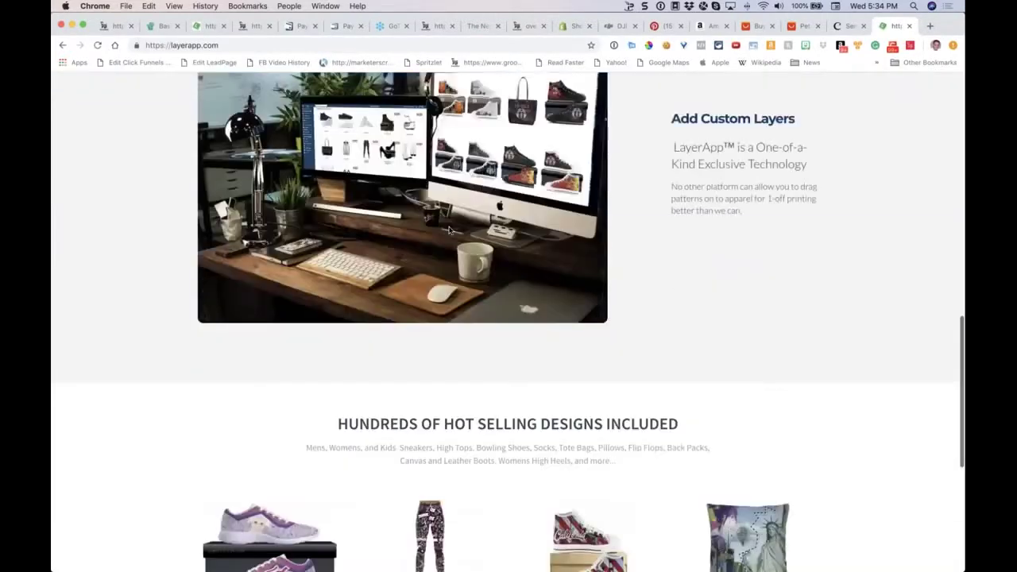
scroll(449, 230, "up", 5)
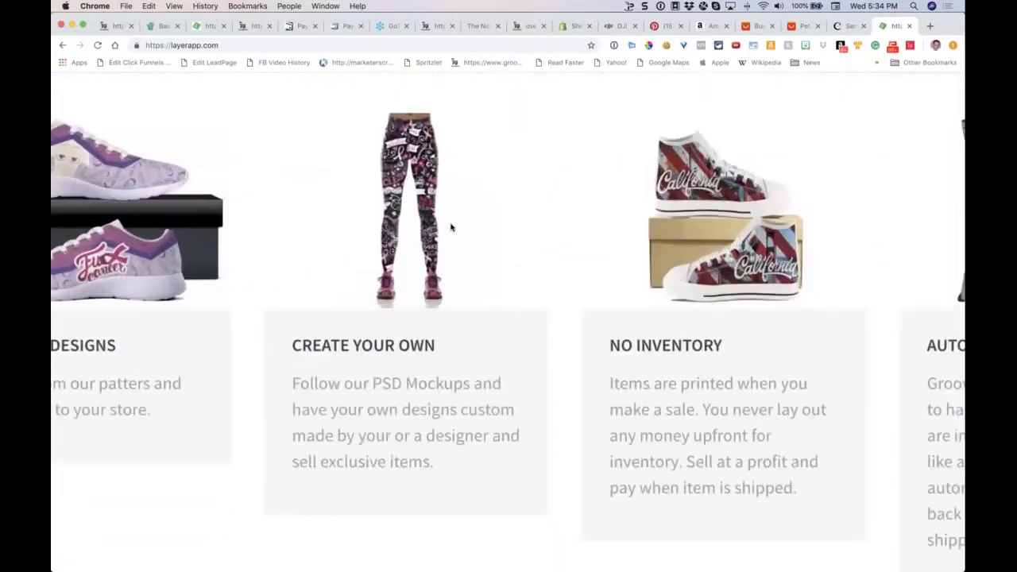
scroll(451, 228, "up", 2)
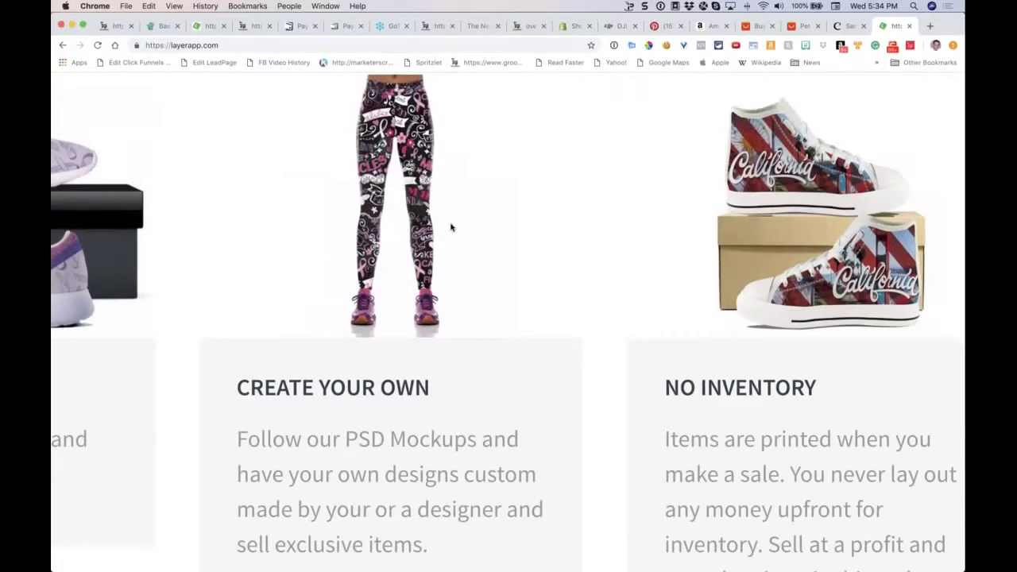
scroll(450, 227, "left", 5)
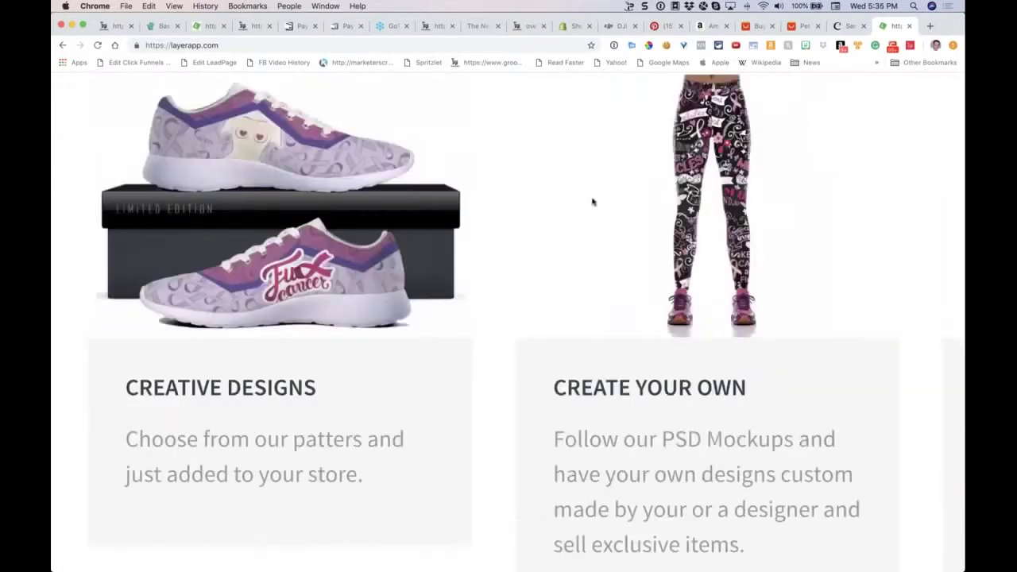
scroll(592, 202, "right", 10)
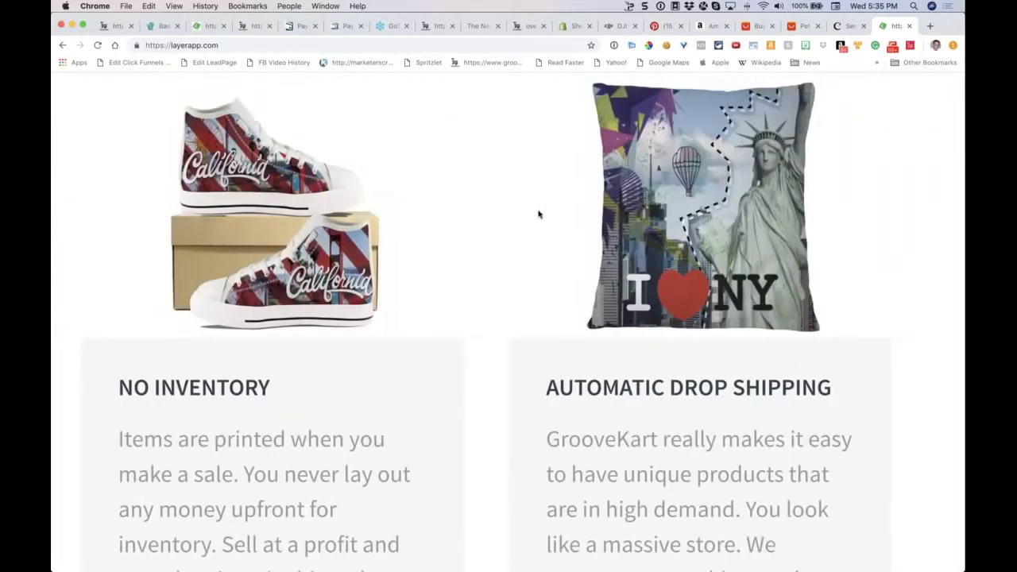
scroll(563, 204, "down", 5)
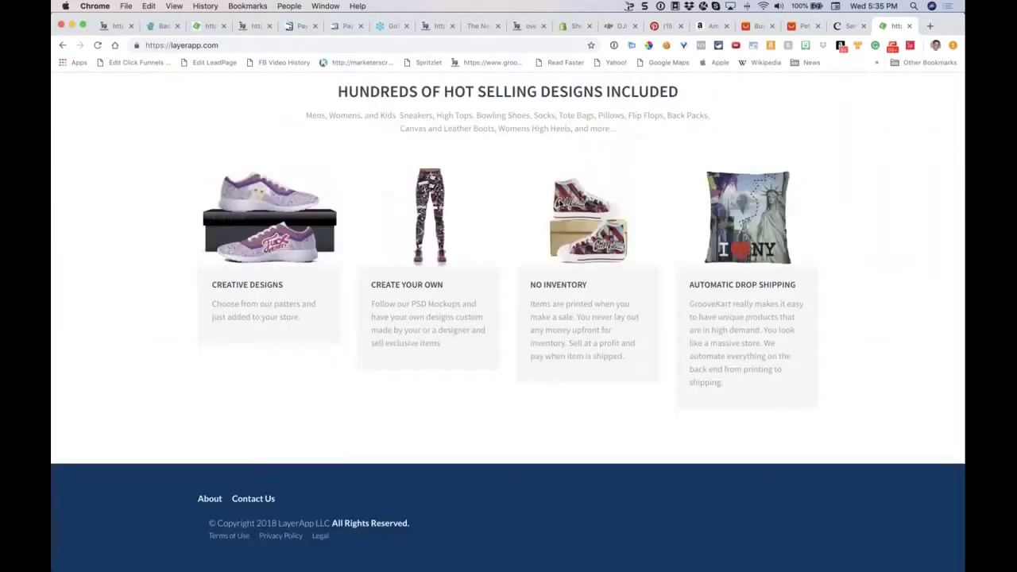
Step: Return to the Layer app in GrooveKart, start adding a product, review the available product types and choose Sneakers
left_click(527, 28)
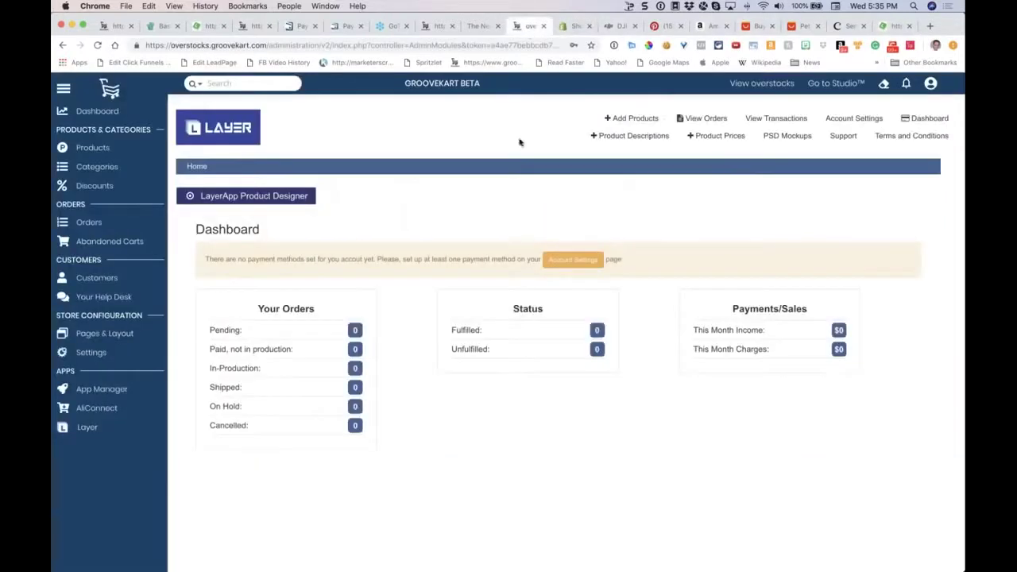
left_click(632, 117)
scroll(549, 302, "down", 2)
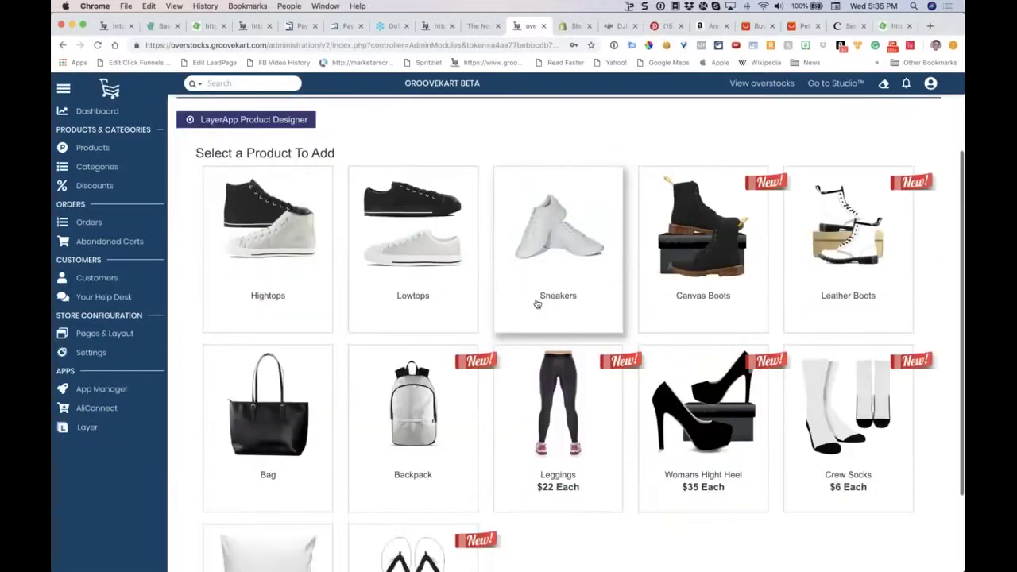
scroll(674, 292, "down", 2)
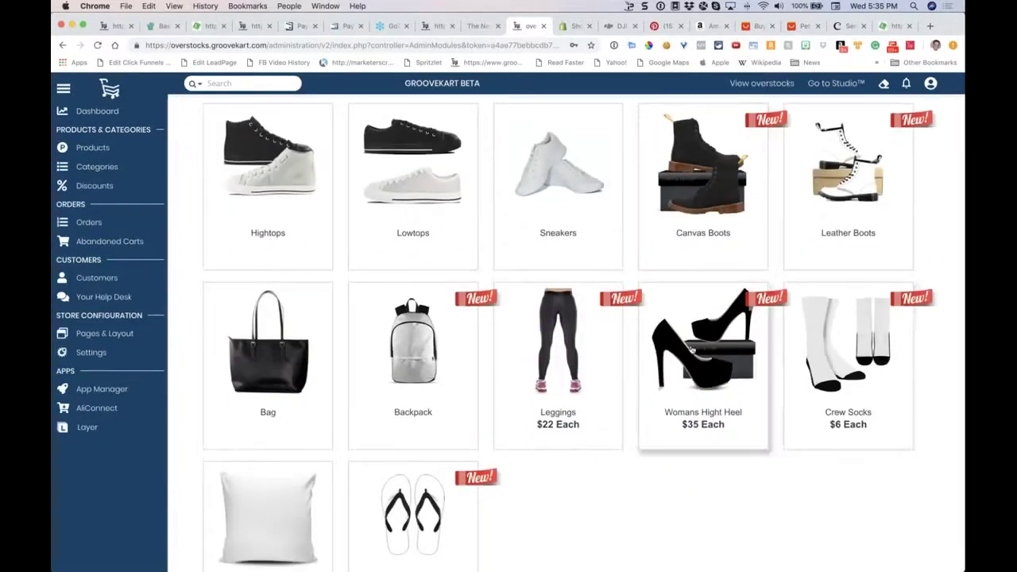
scroll(445, 353, "down", 2)
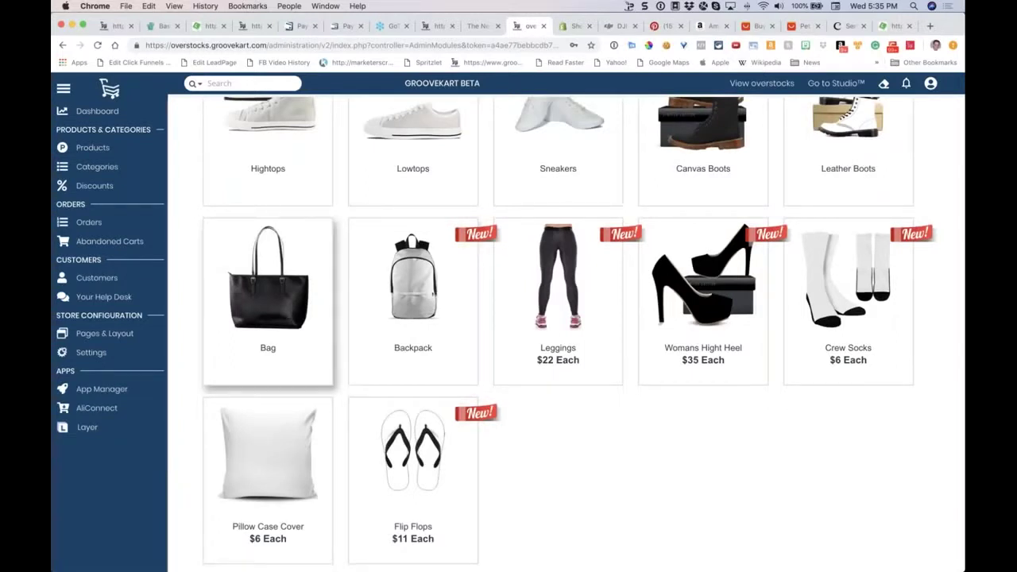
scroll(305, 356, "up", 2)
scroll(558, 477, "up", 2)
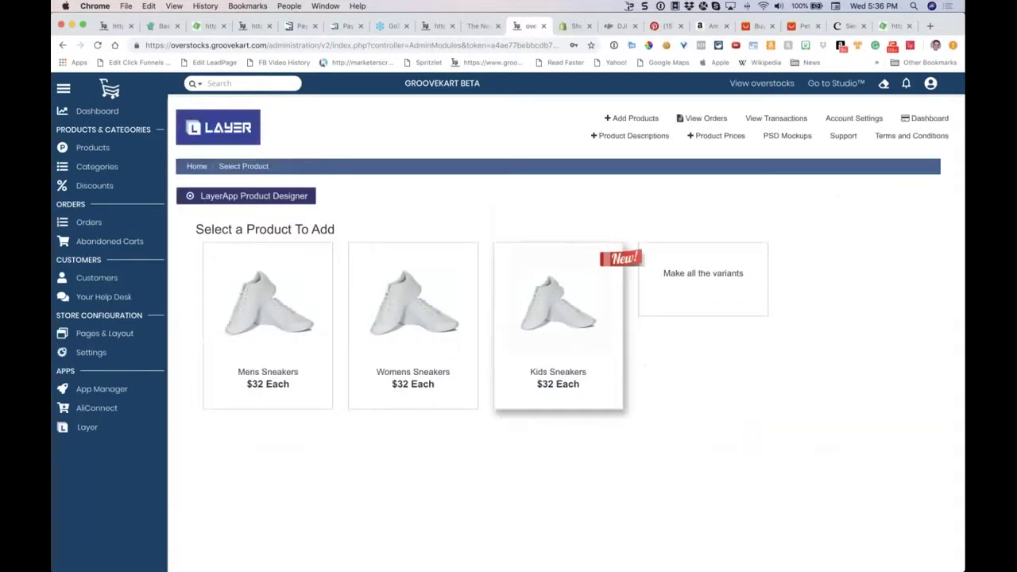
Step: Choose Womens Sneakers in White as the product to design
left_click(413, 334)
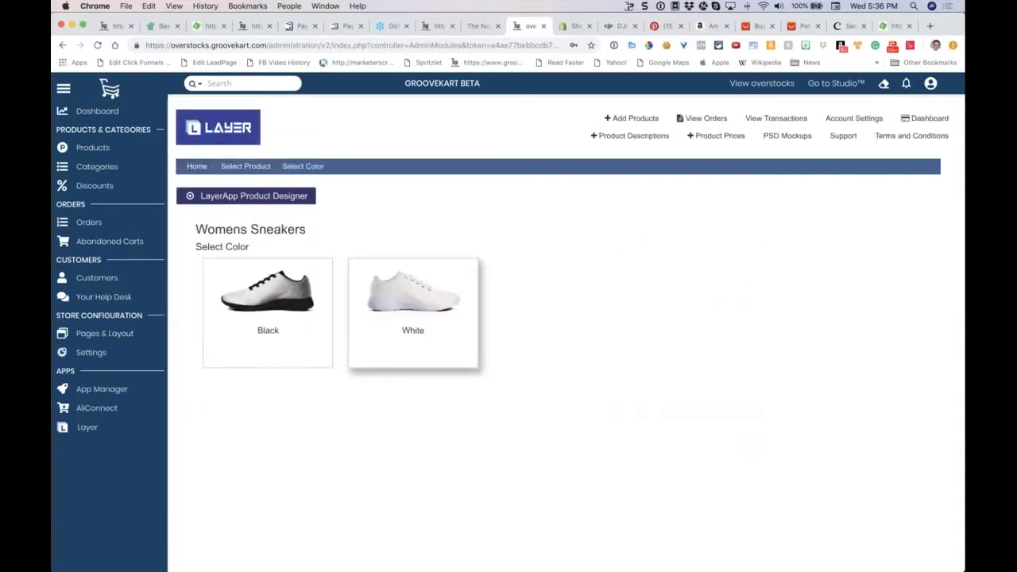
double_click(412, 330)
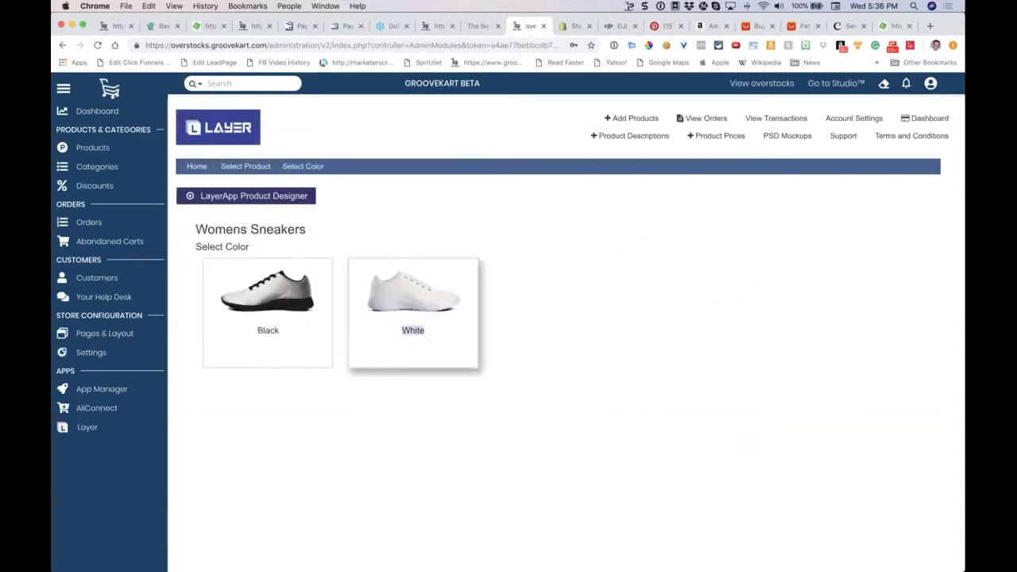
left_click(422, 302)
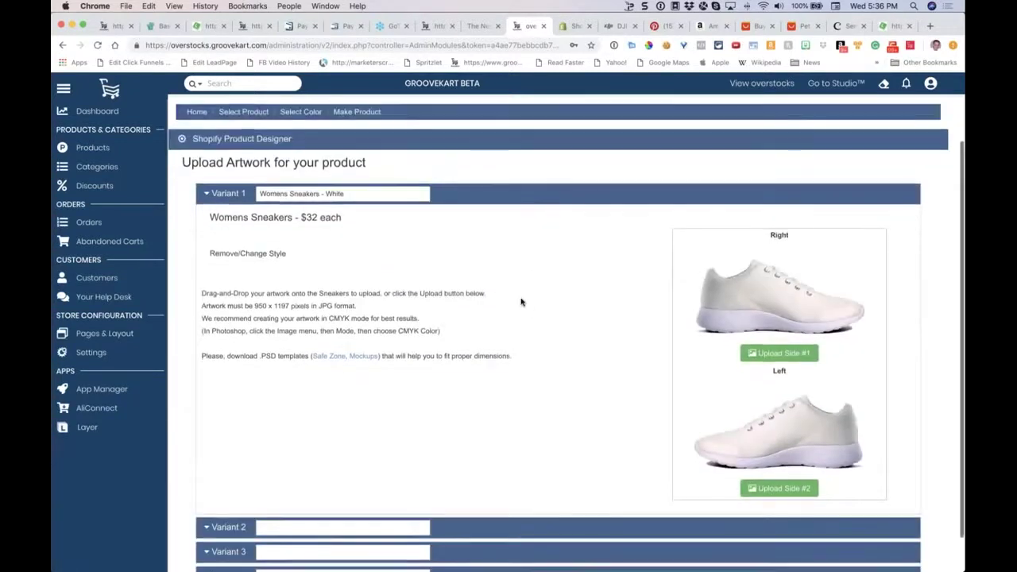
Step: Upload CancerMama01_sneaker.jpg as the artwork for both the right and left sides of the white womens sneakers
scroll(521, 306, "down", 2)
left_click(768, 320)
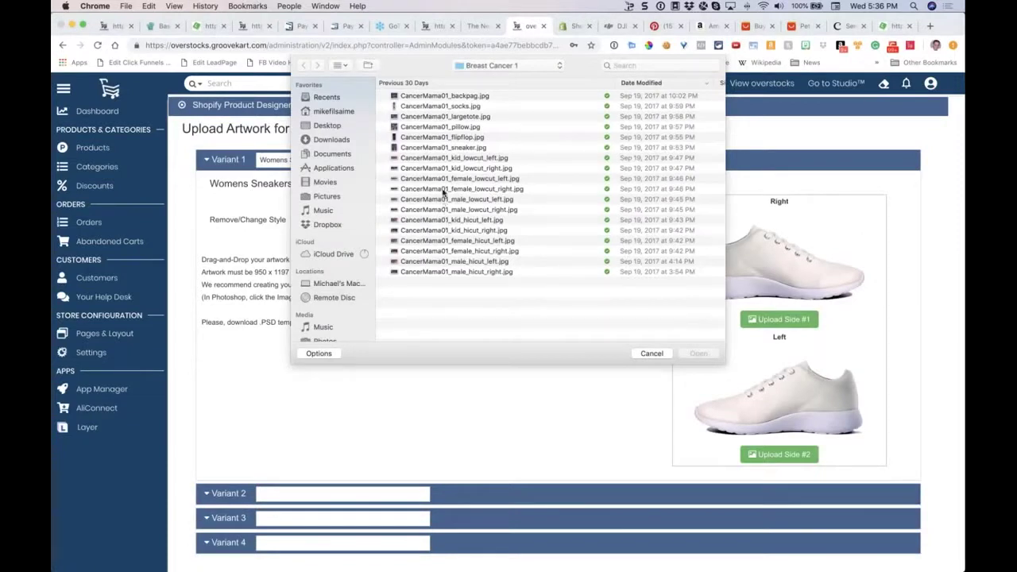
left_click(429, 148)
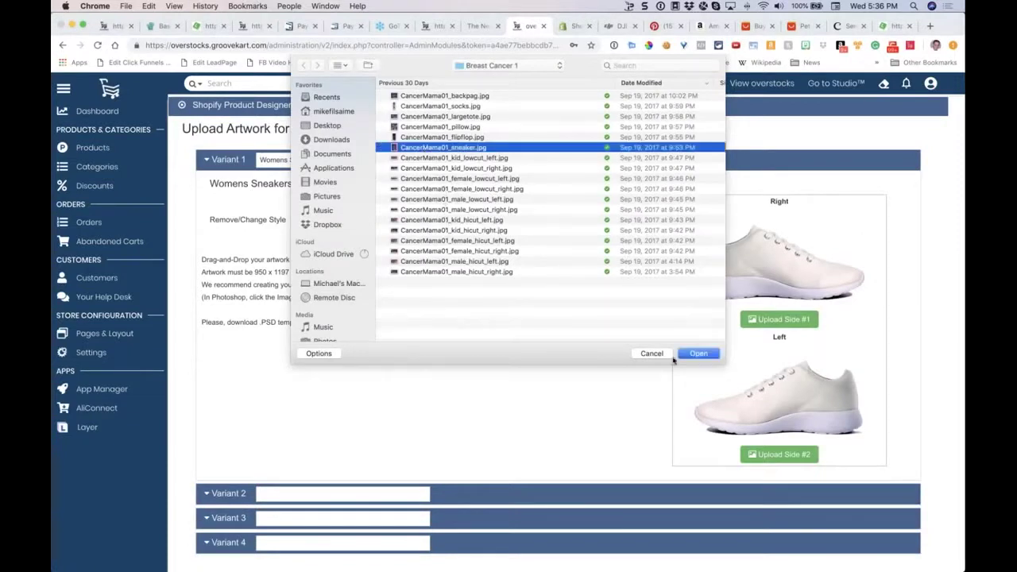
left_click(698, 354)
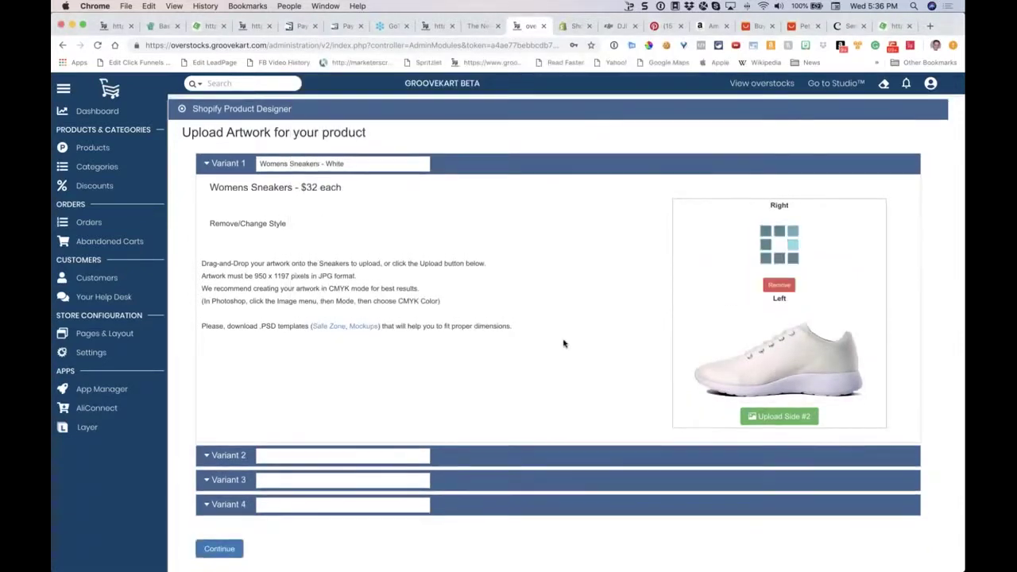
left_click(762, 446)
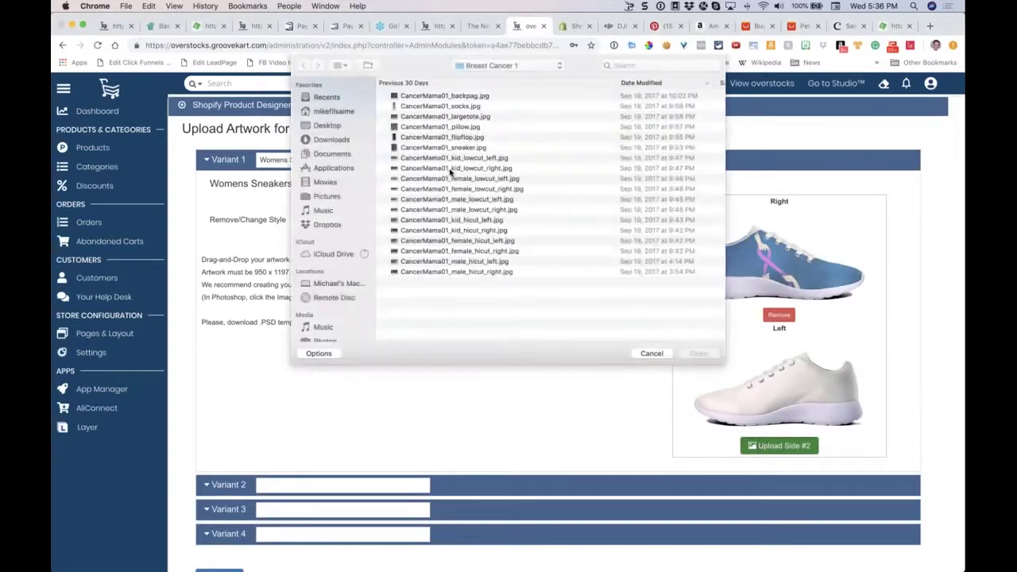
left_click(438, 148)
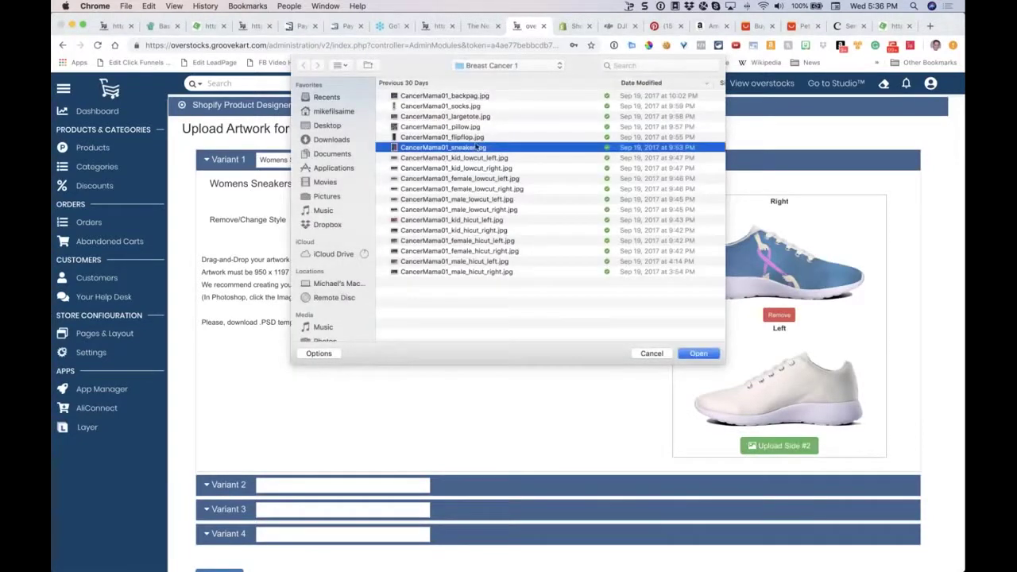
left_click(698, 355)
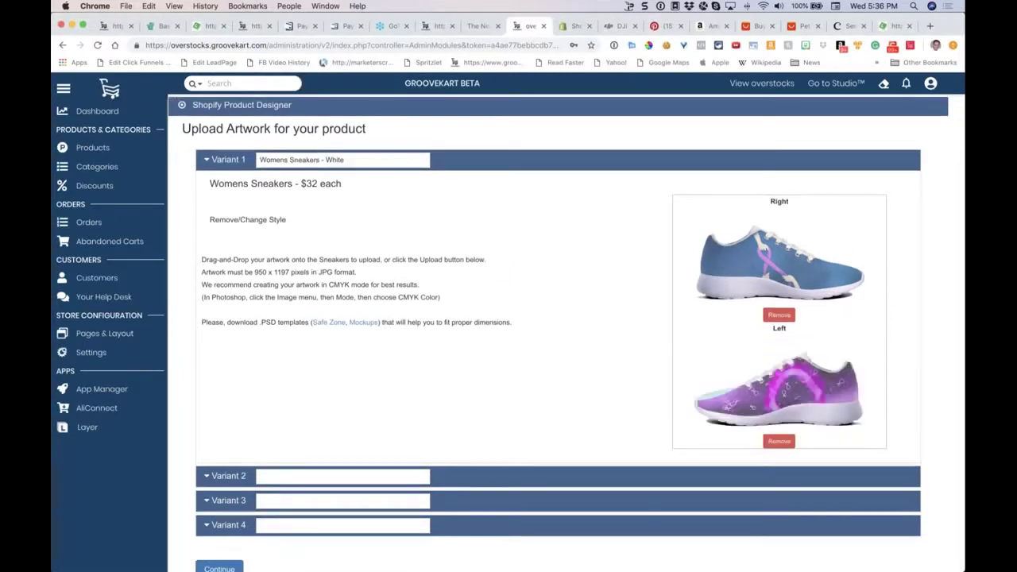
Step: Review the artwork page for the womens sneakers and highlight the price per pair
scroll(567, 334, "down", 1)
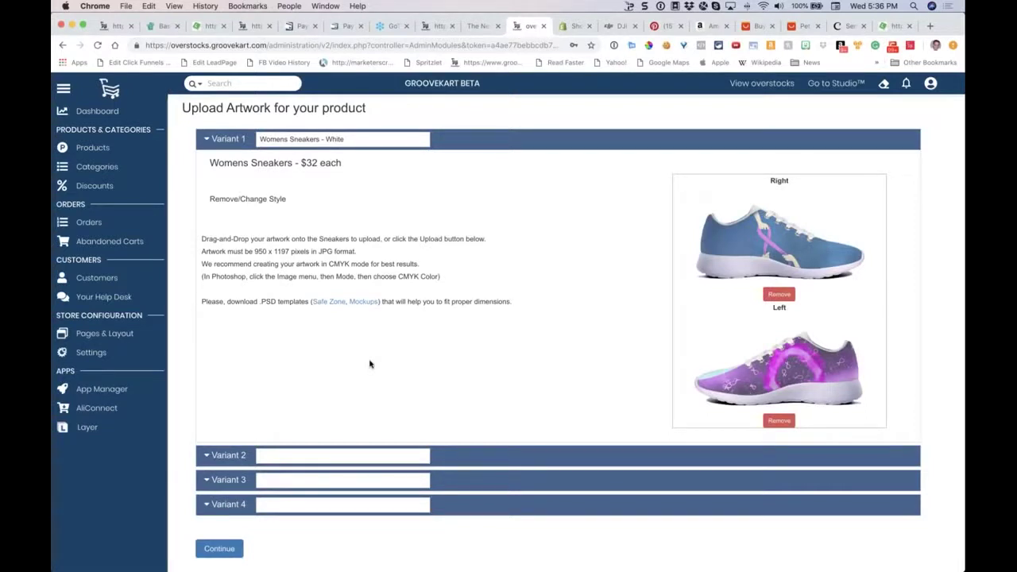
left_click_drag(294, 164, 353, 168)
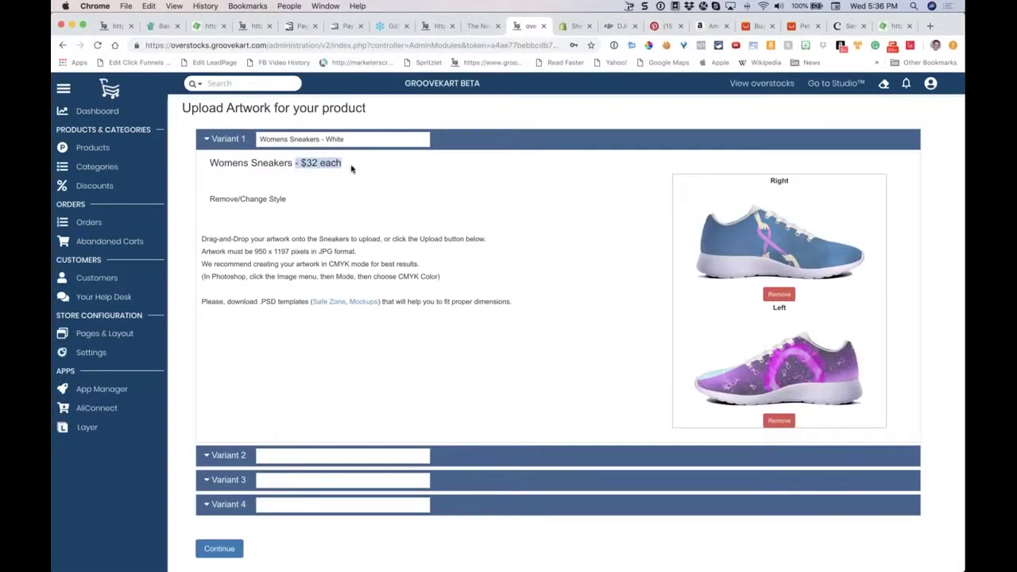
left_click(354, 250)
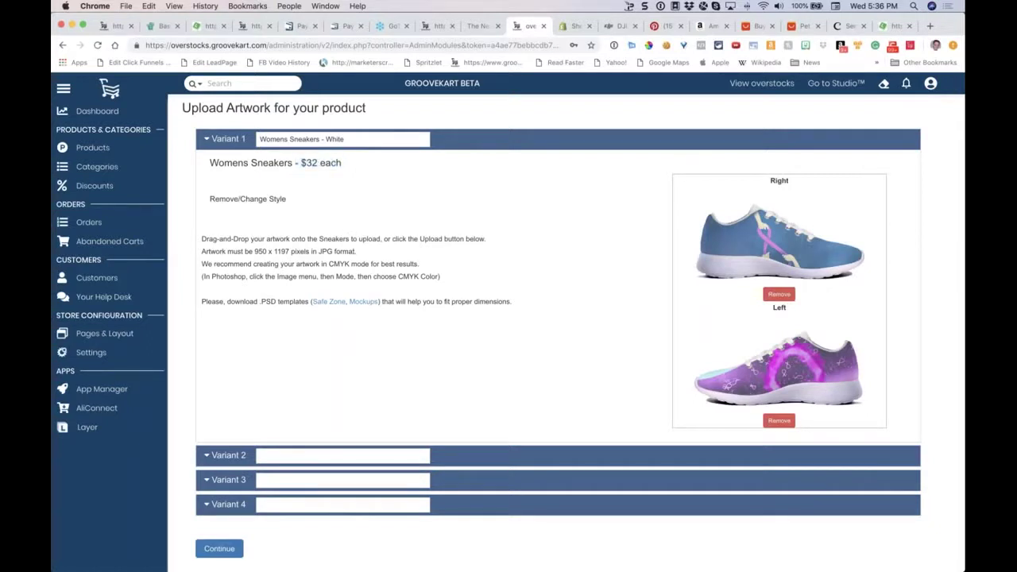